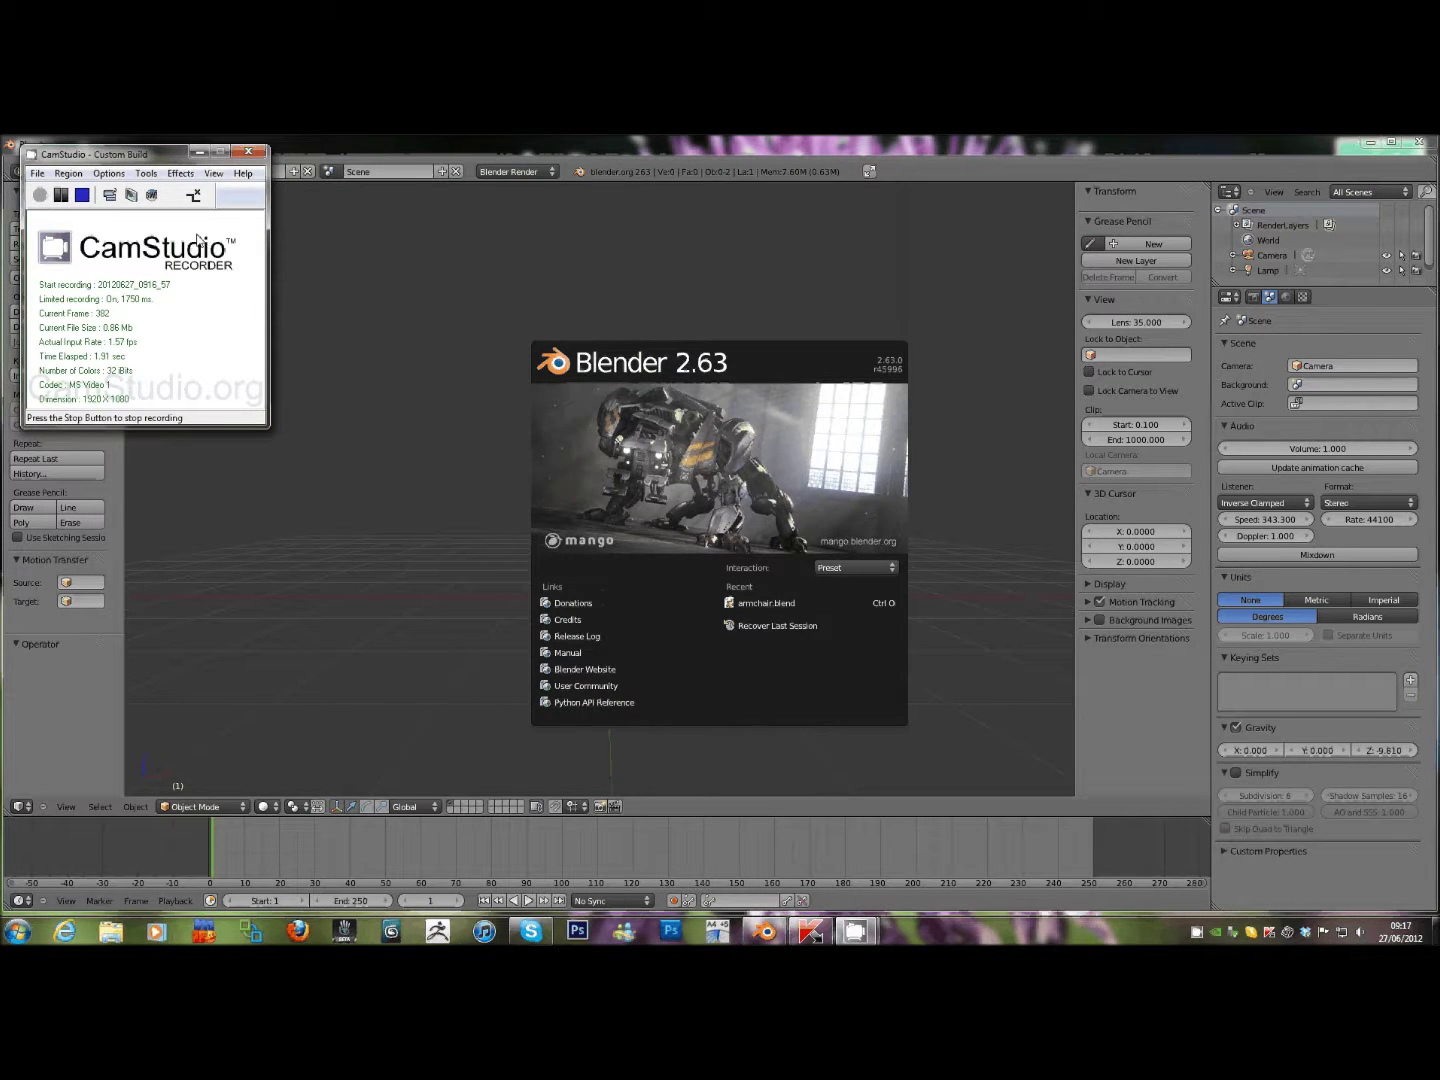
Add an Avastar avatar to the empty scene.
left_click(287, 245)
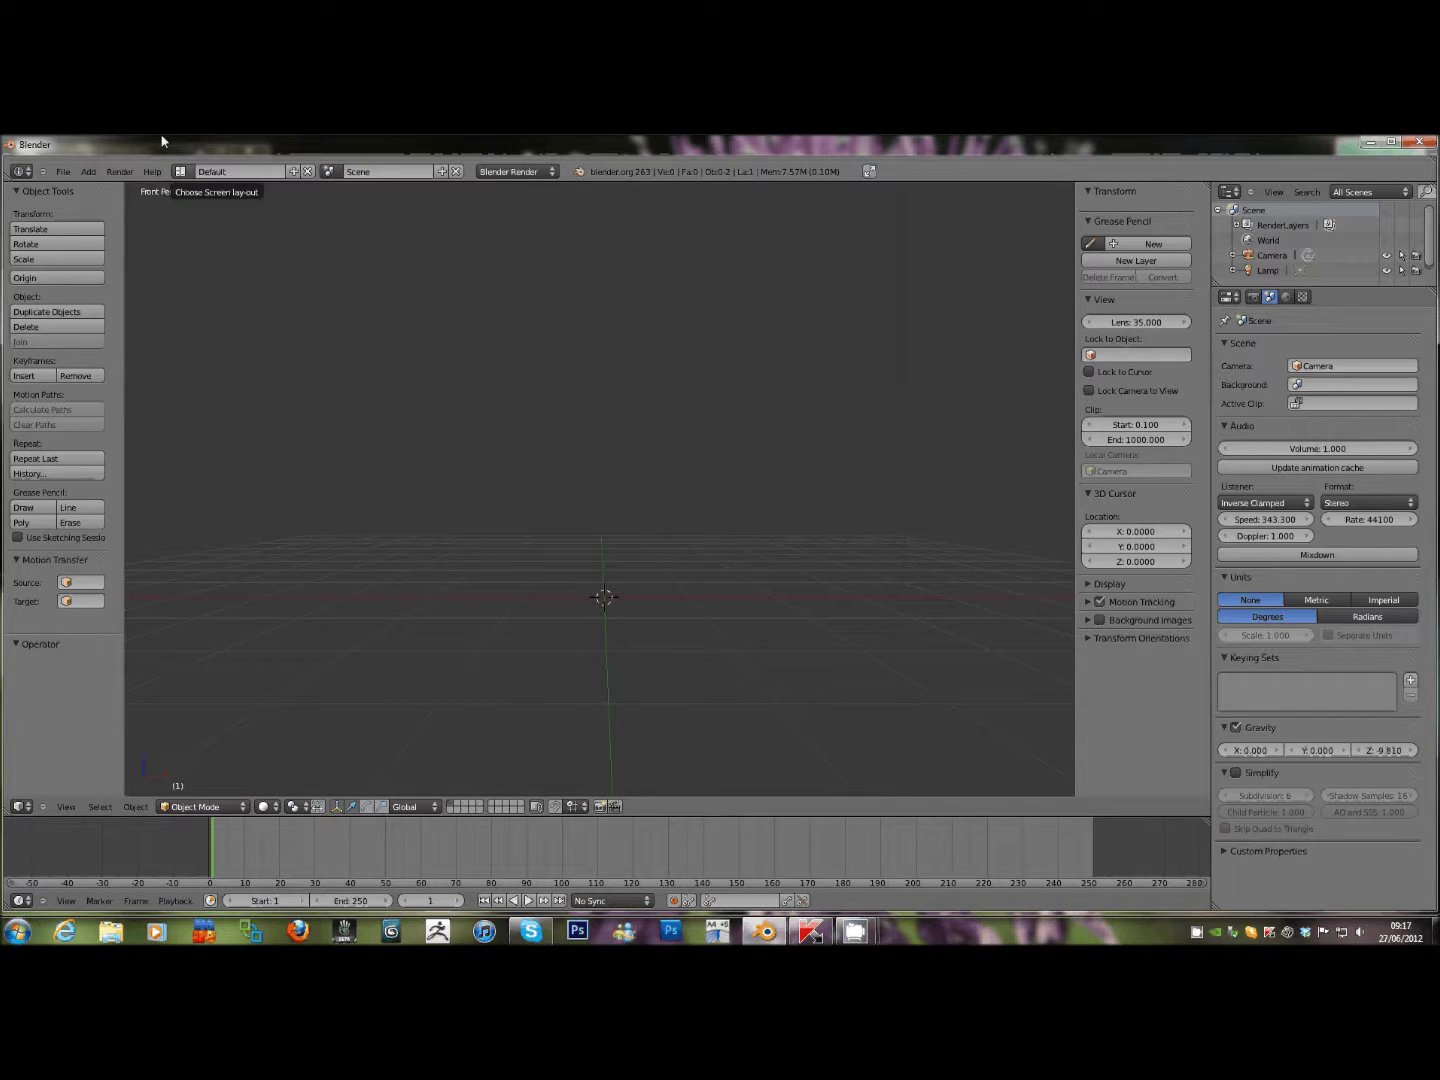
left_click(88, 173)
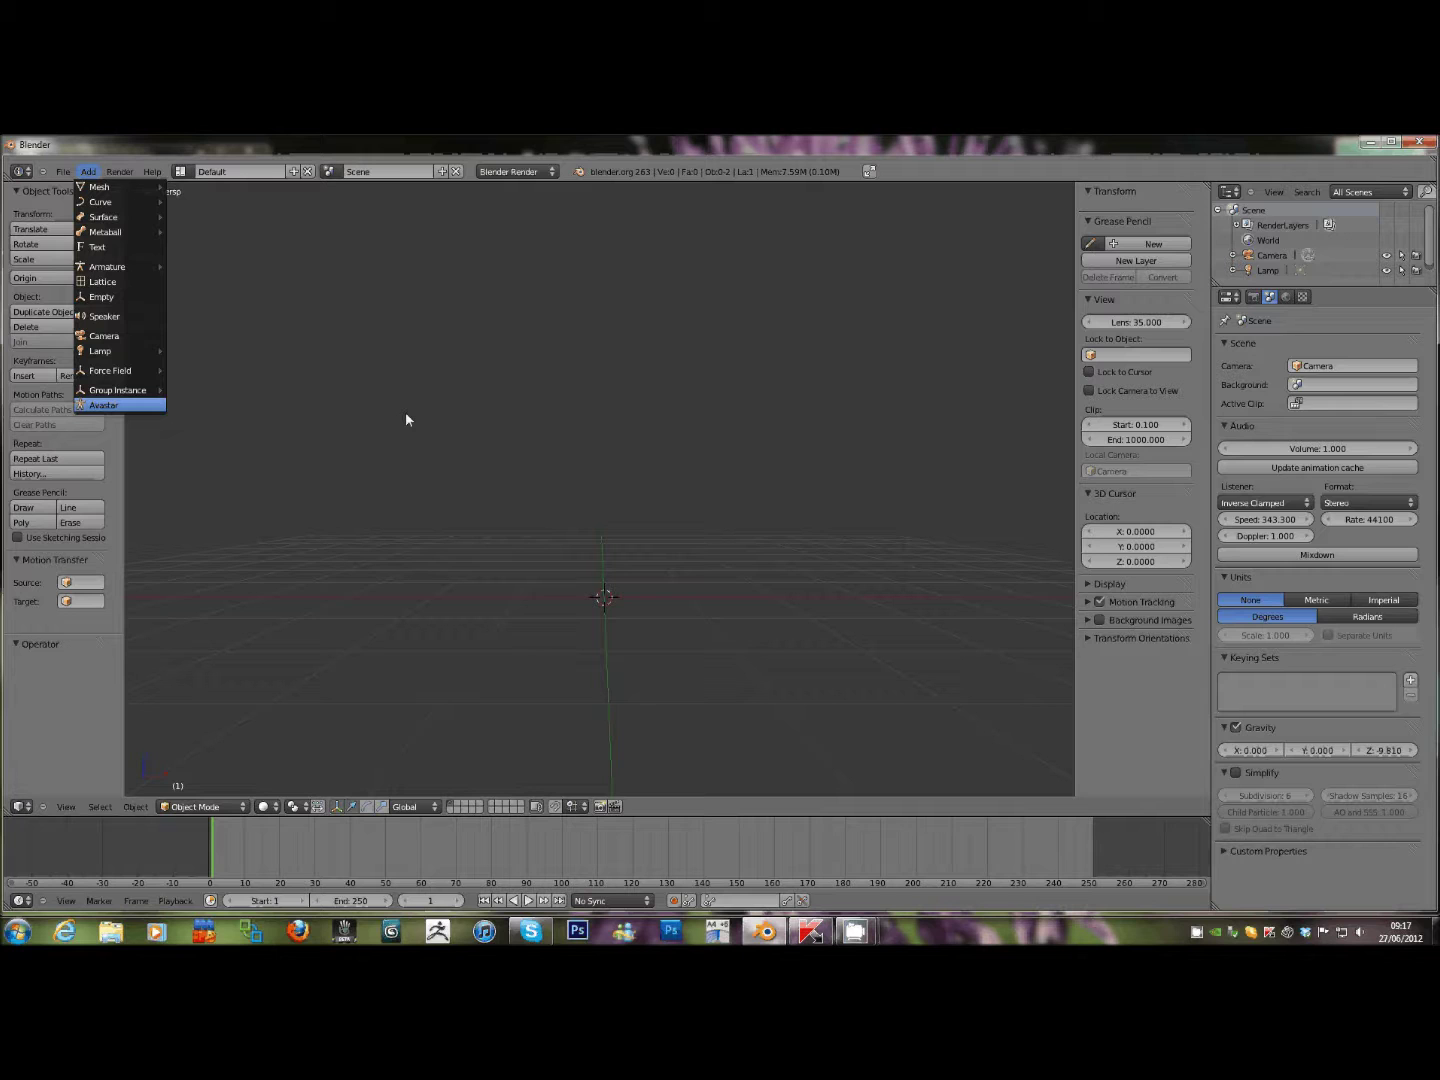
key("Return")
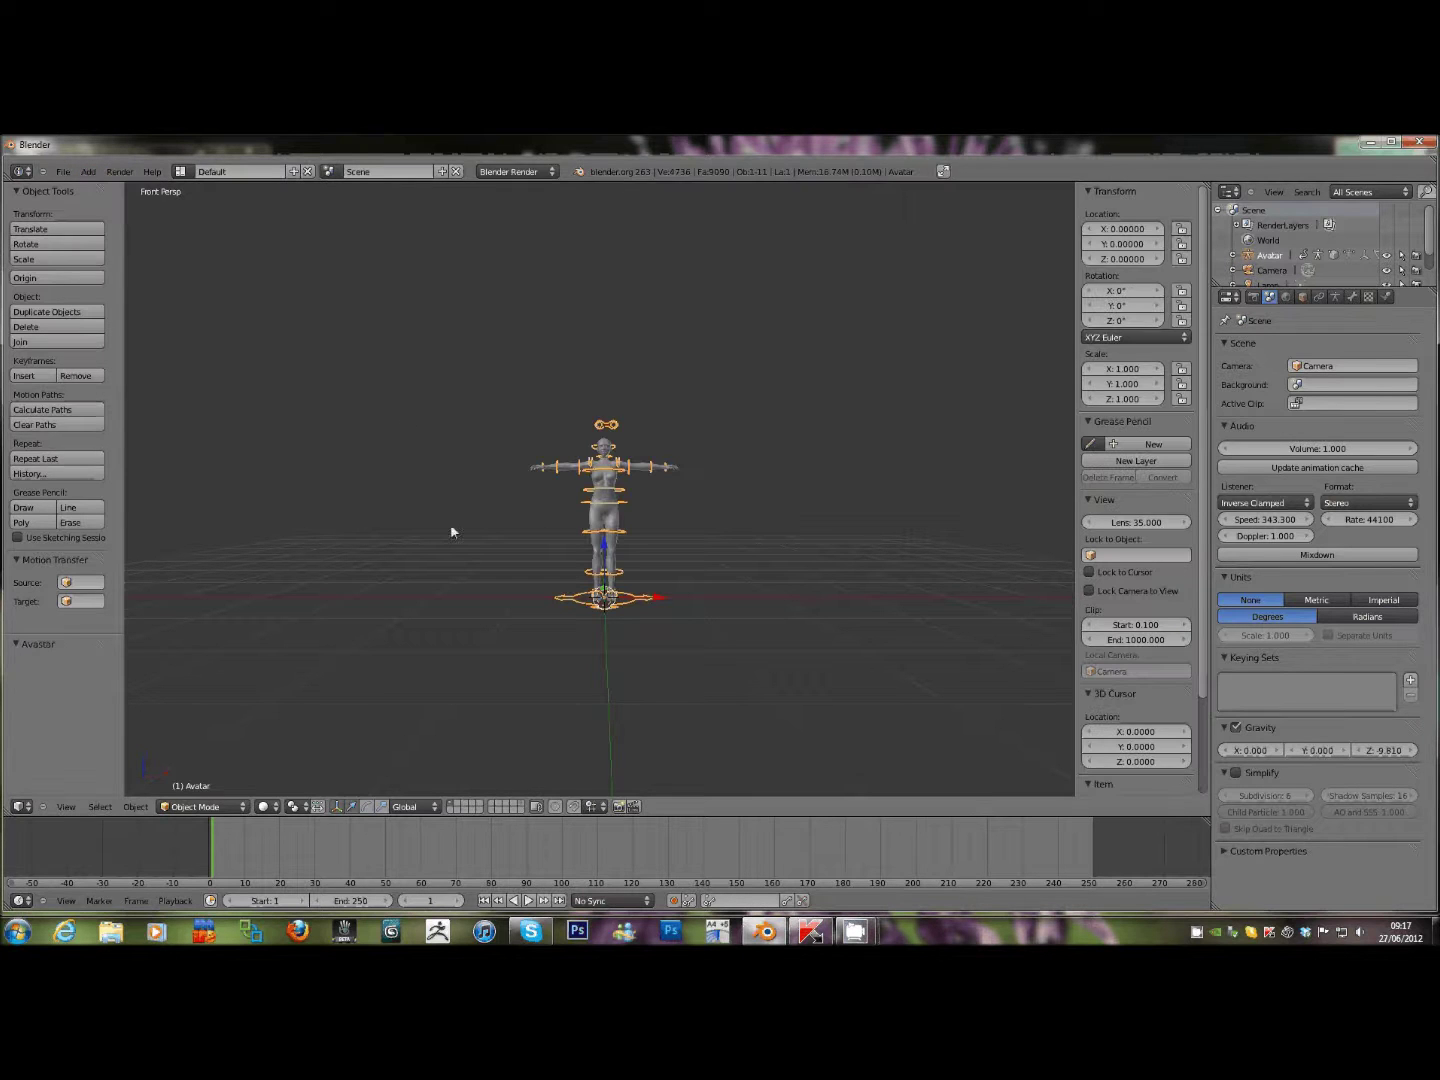
scroll(450, 523, "up", 4)
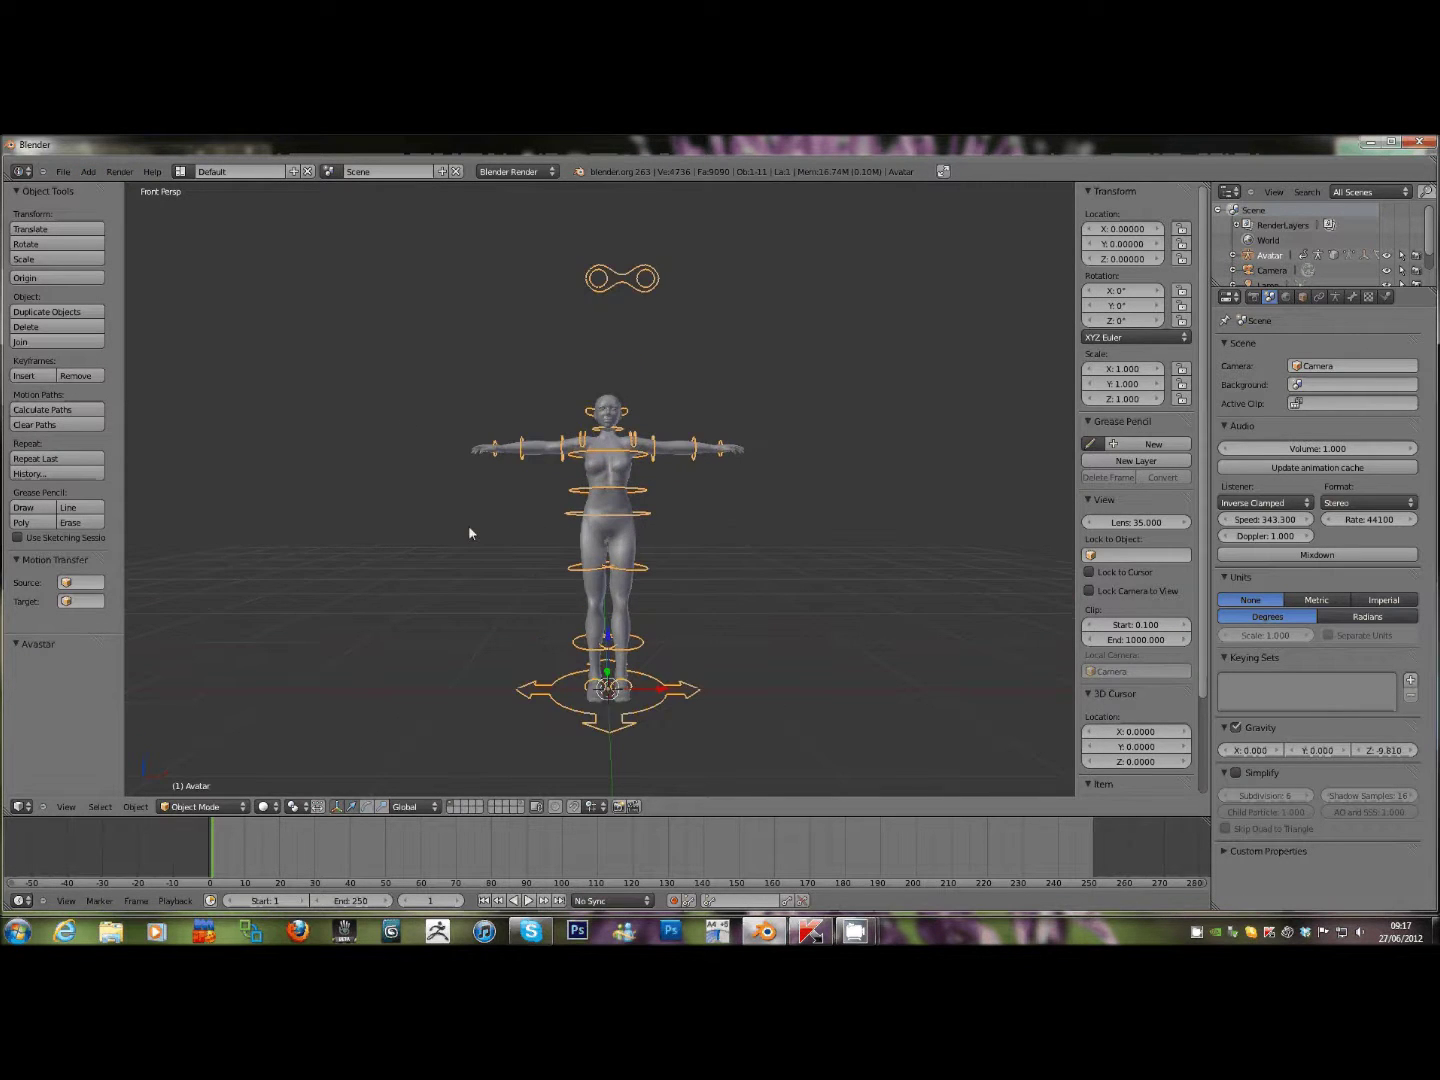
scroll(572, 513, "up", 1)
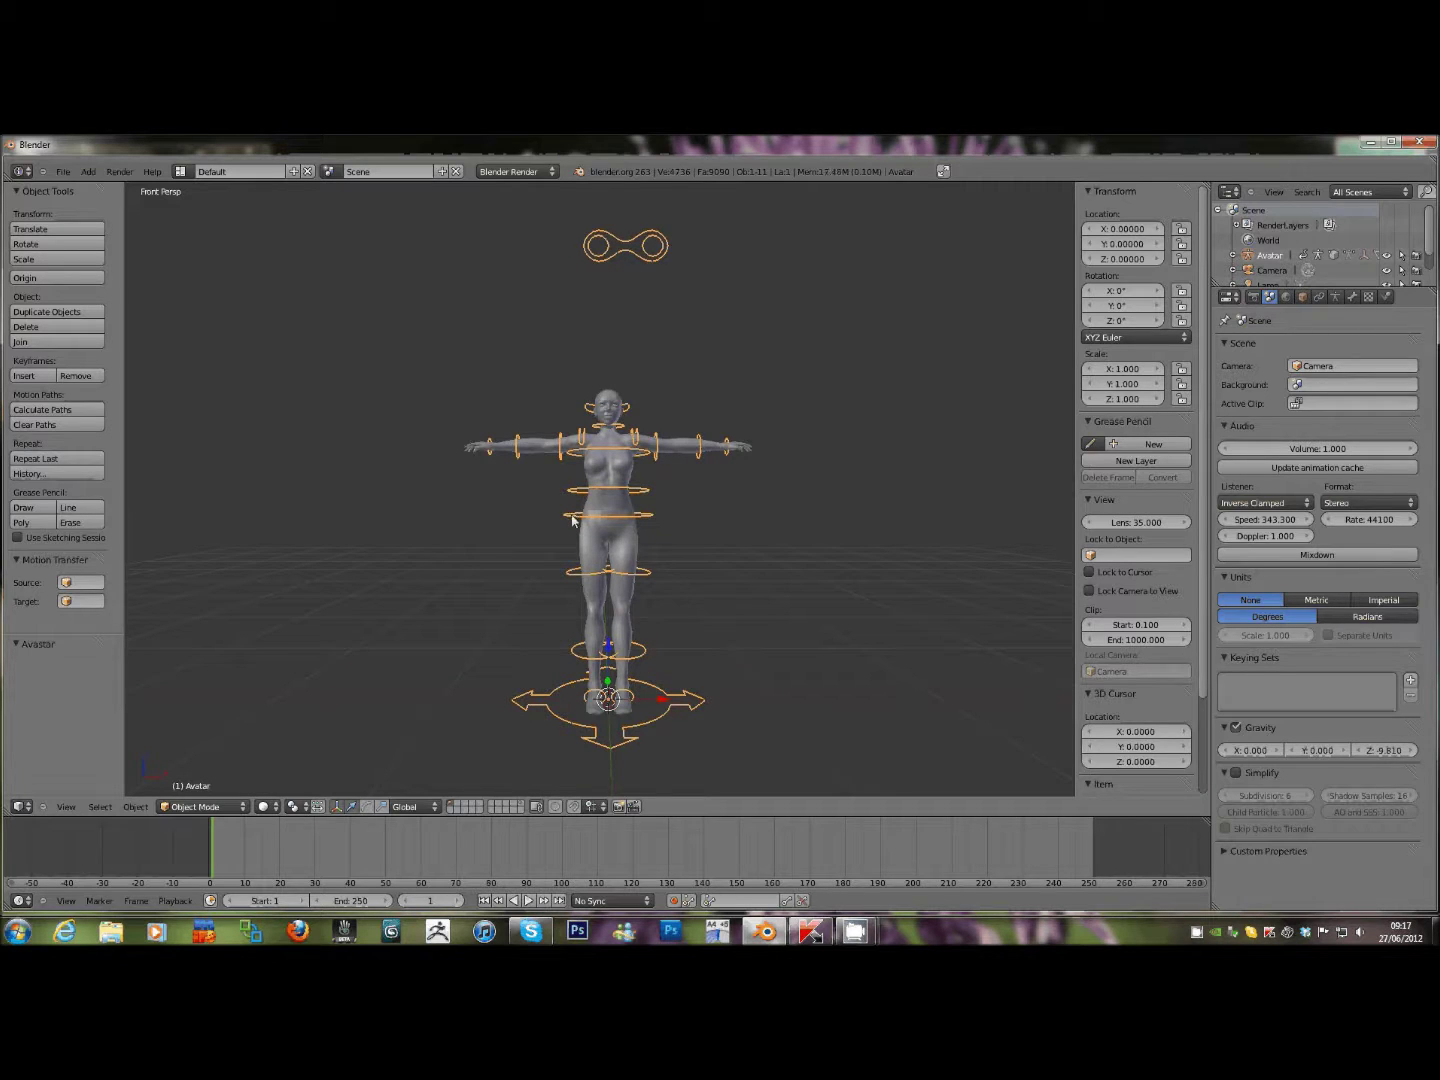
Select the avatar's armature and switch it to Pose Mode.
left_click(586, 540)
right_click(589, 657)
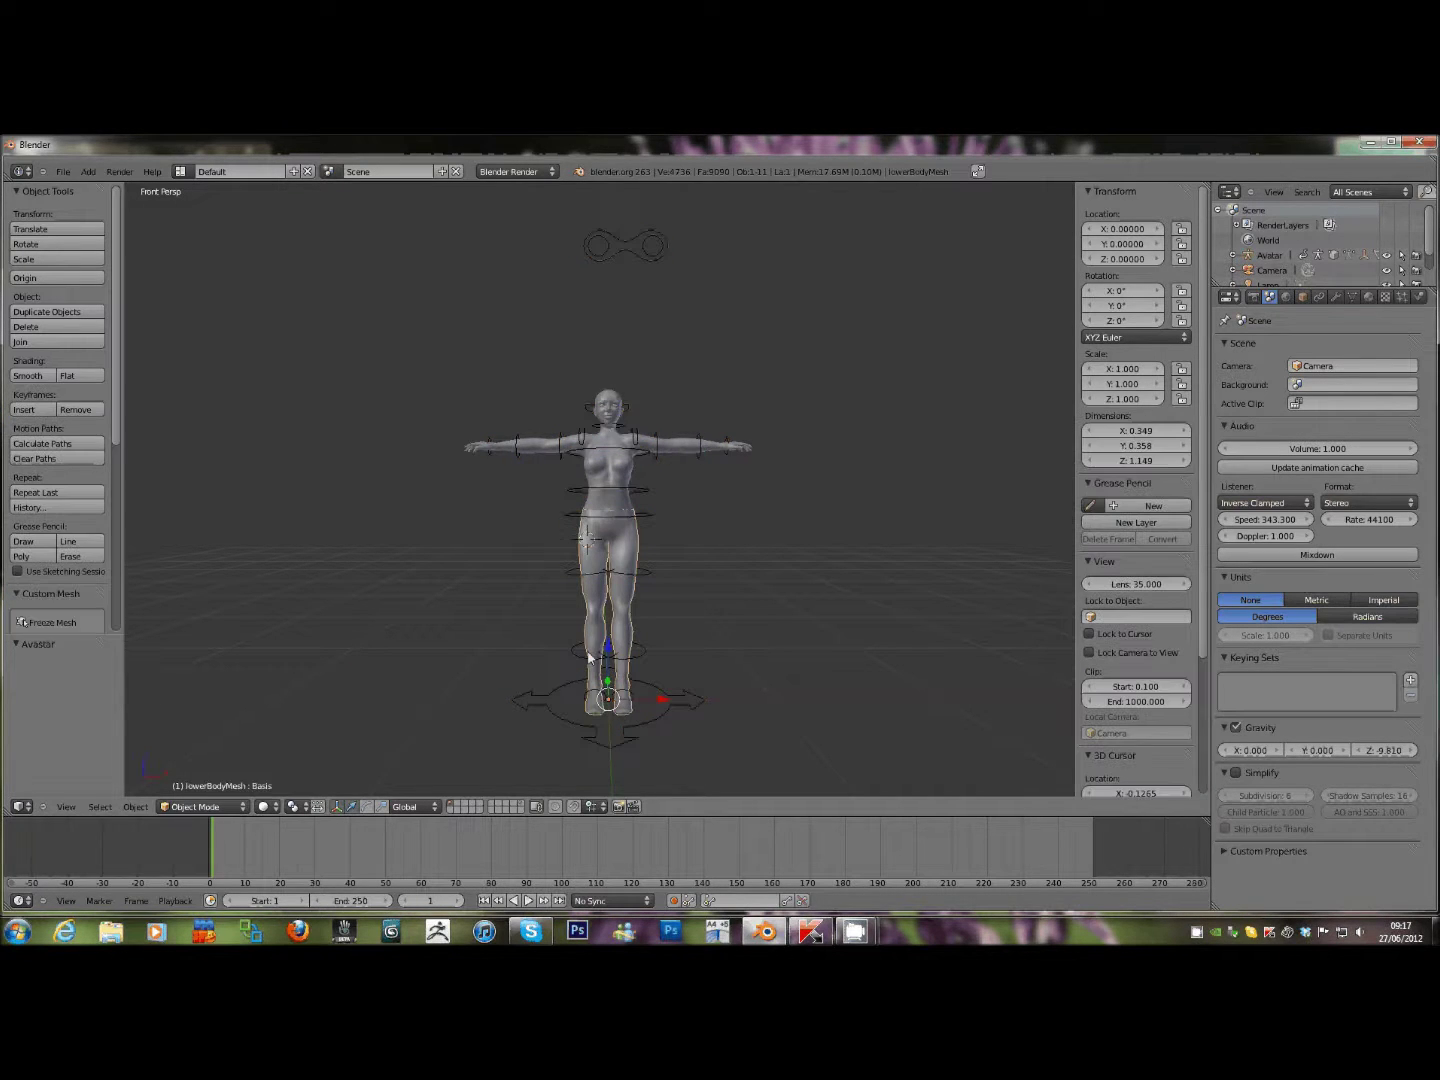
right_click(580, 654)
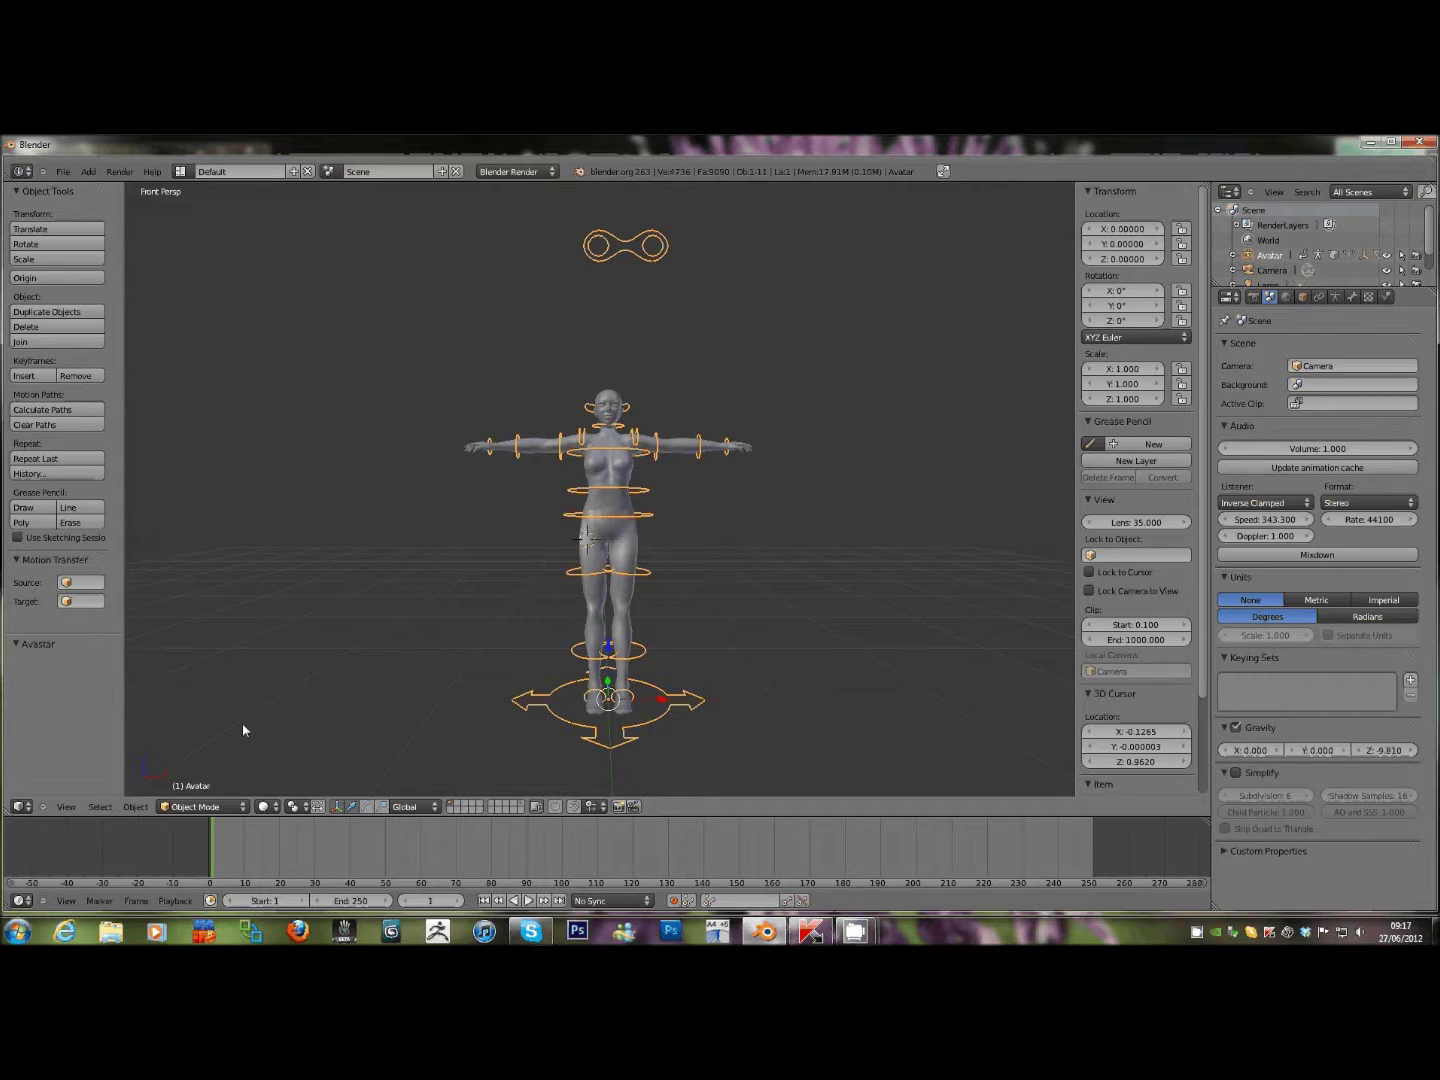
left_click(219, 805)
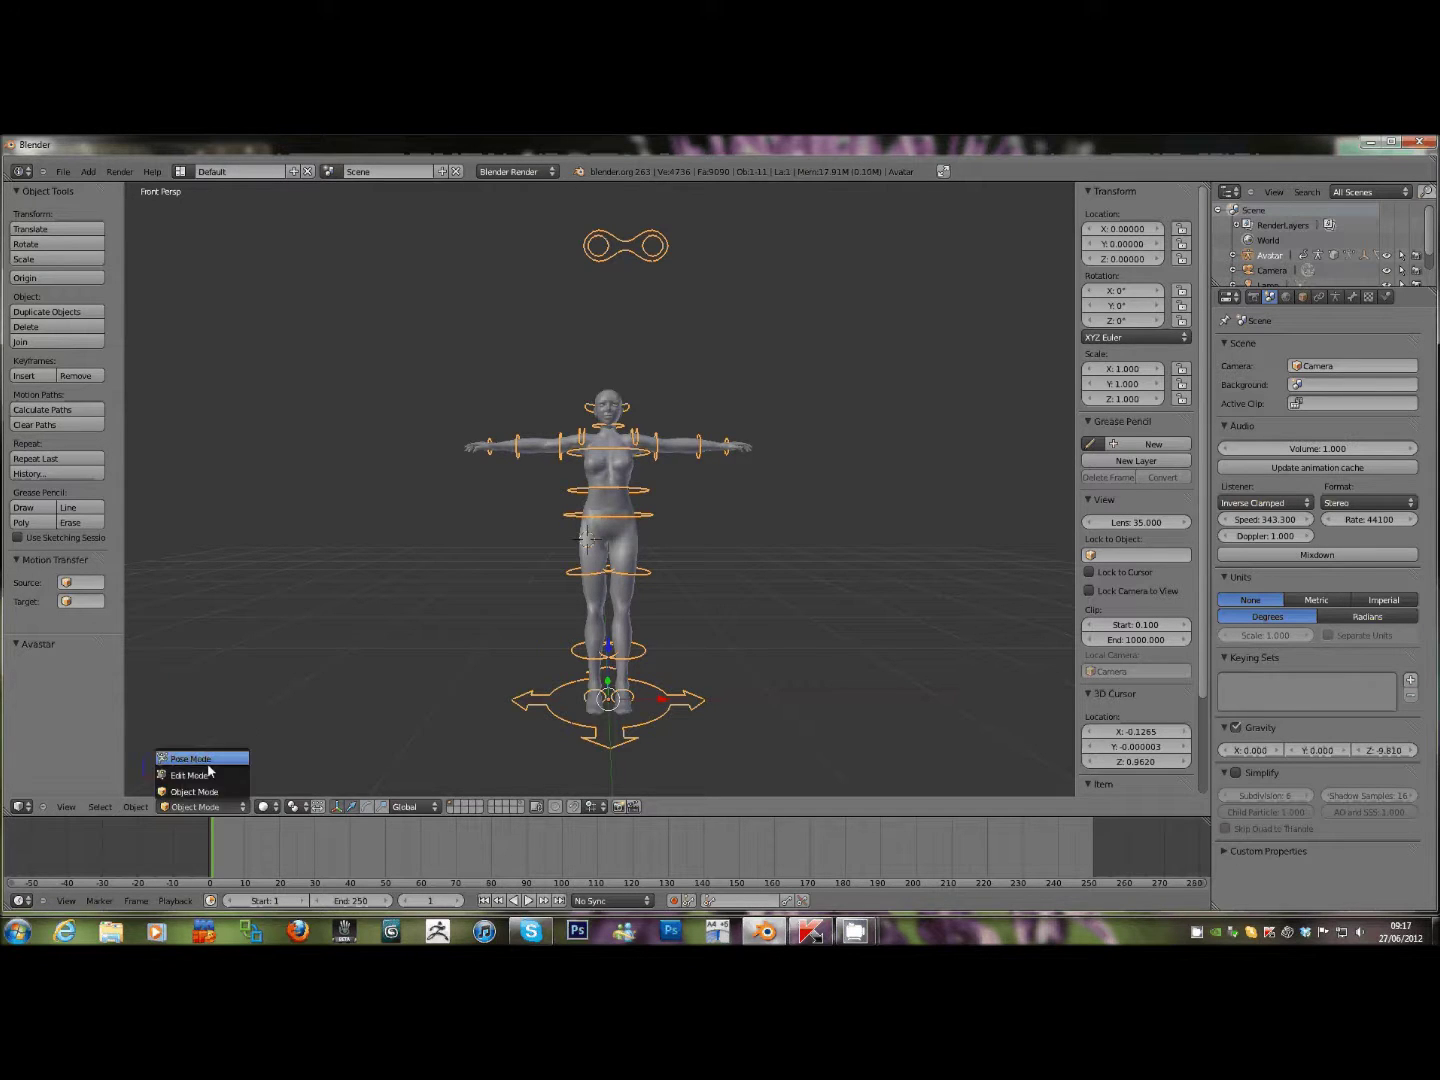
left_click(207, 763)
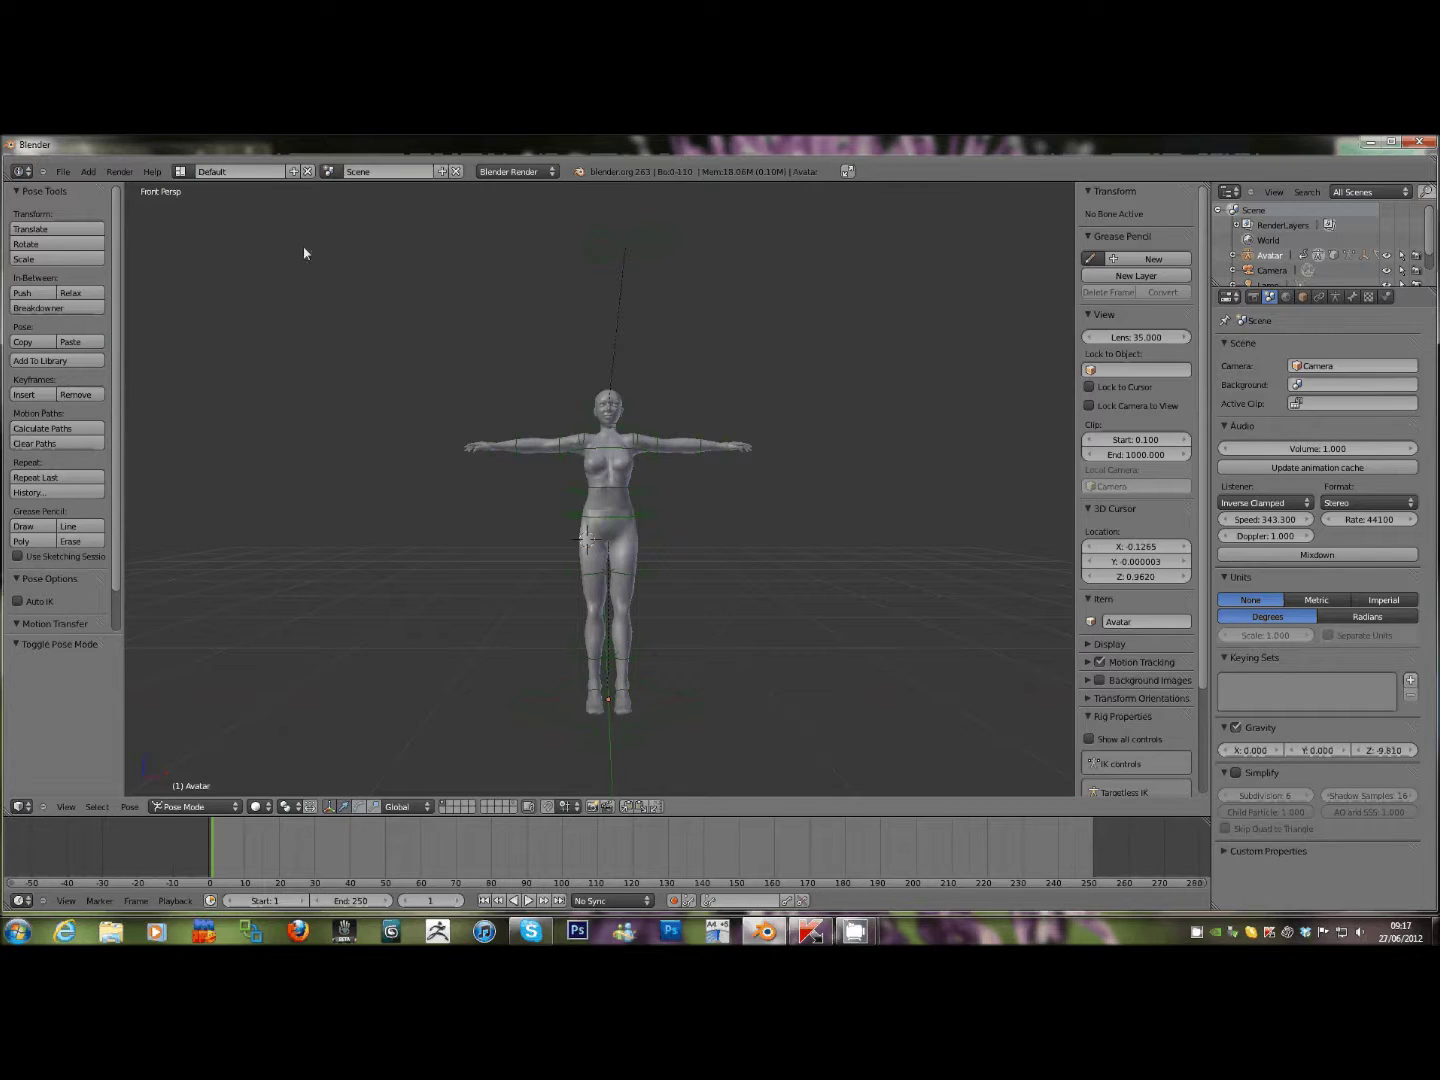
Switch to the Animation screen layout and change the DopeSheet to the Action Editor.
left_click(211, 172)
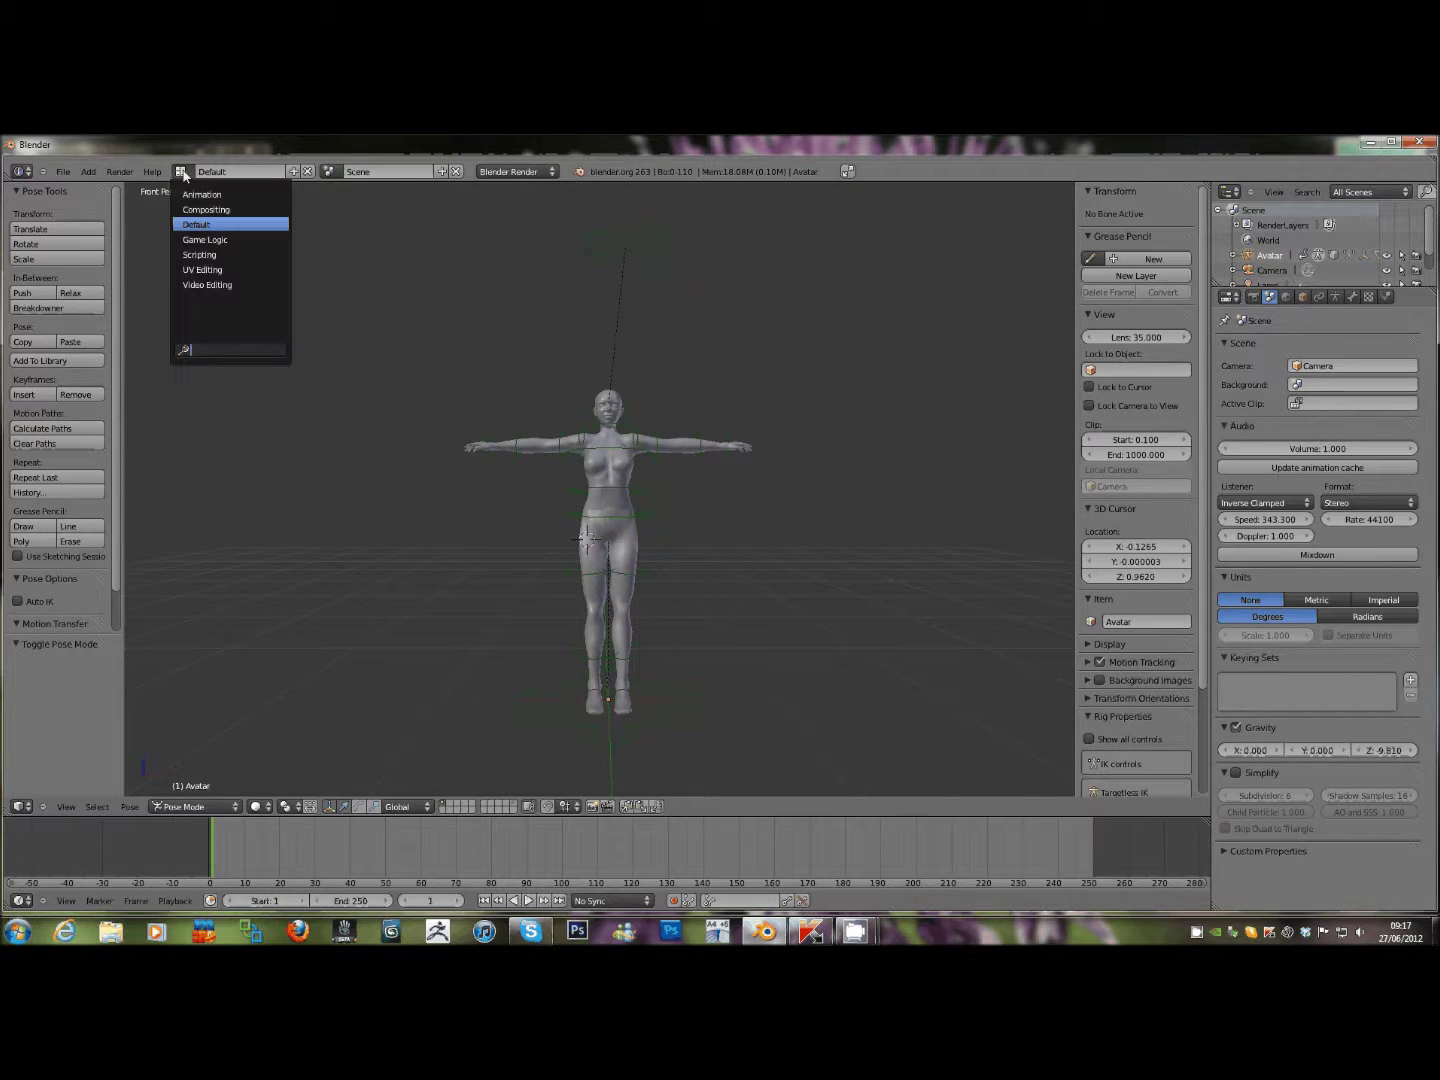
left_click(190, 194)
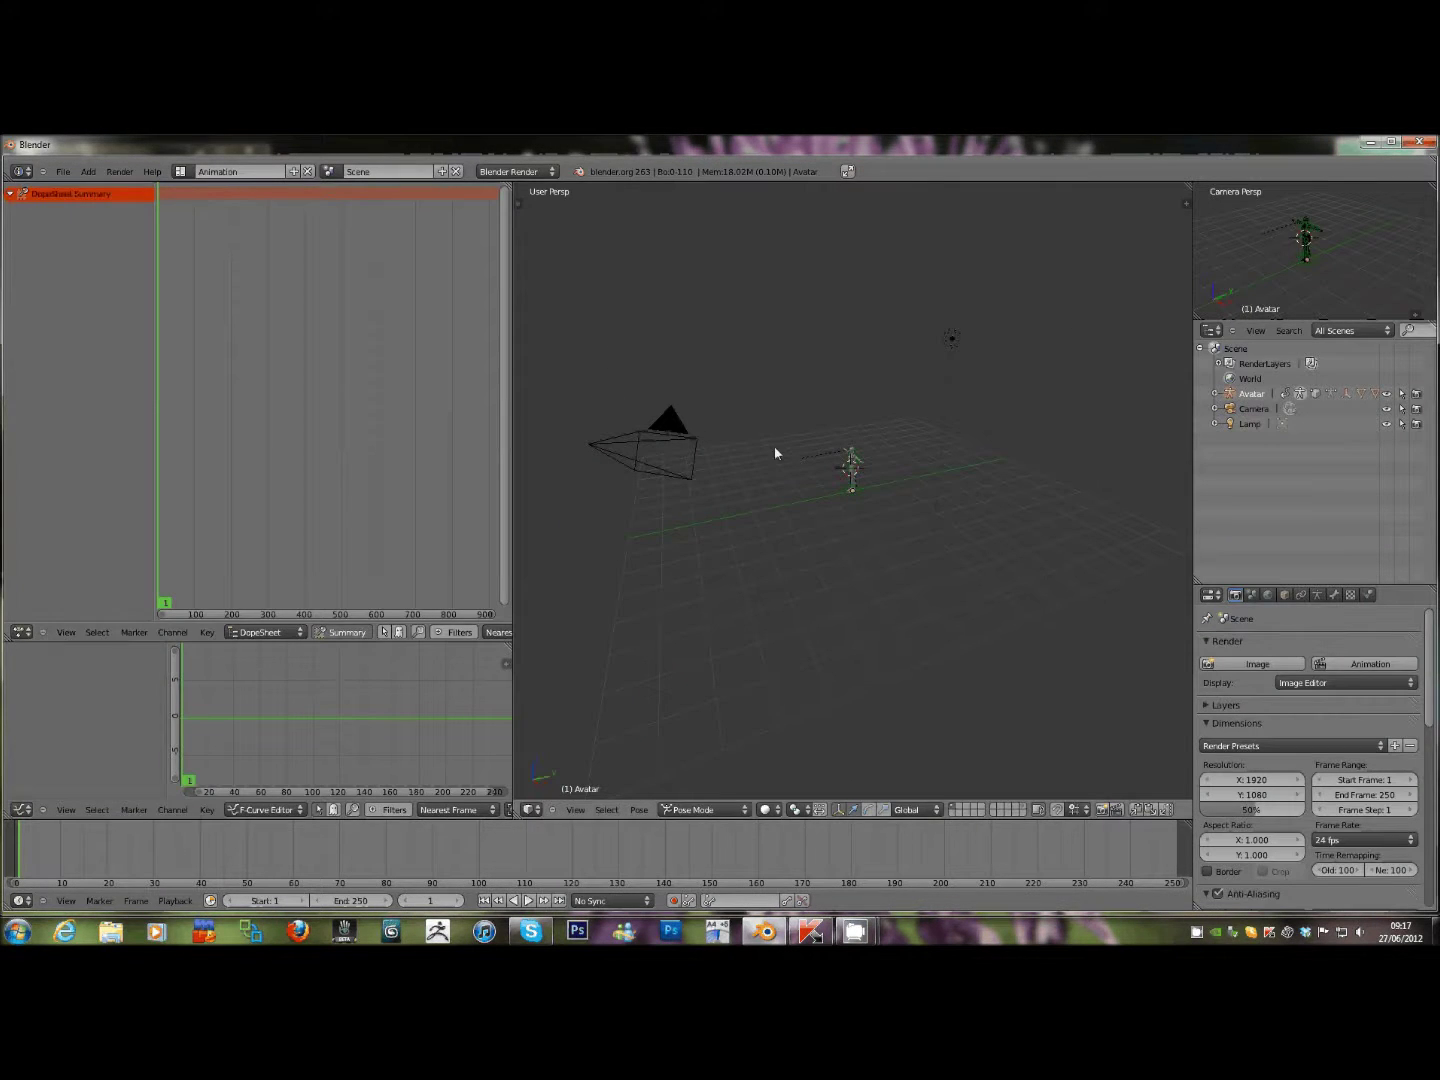
scroll(775, 450, "up", 8)
middle_click_drag(741, 379, 733, 337)
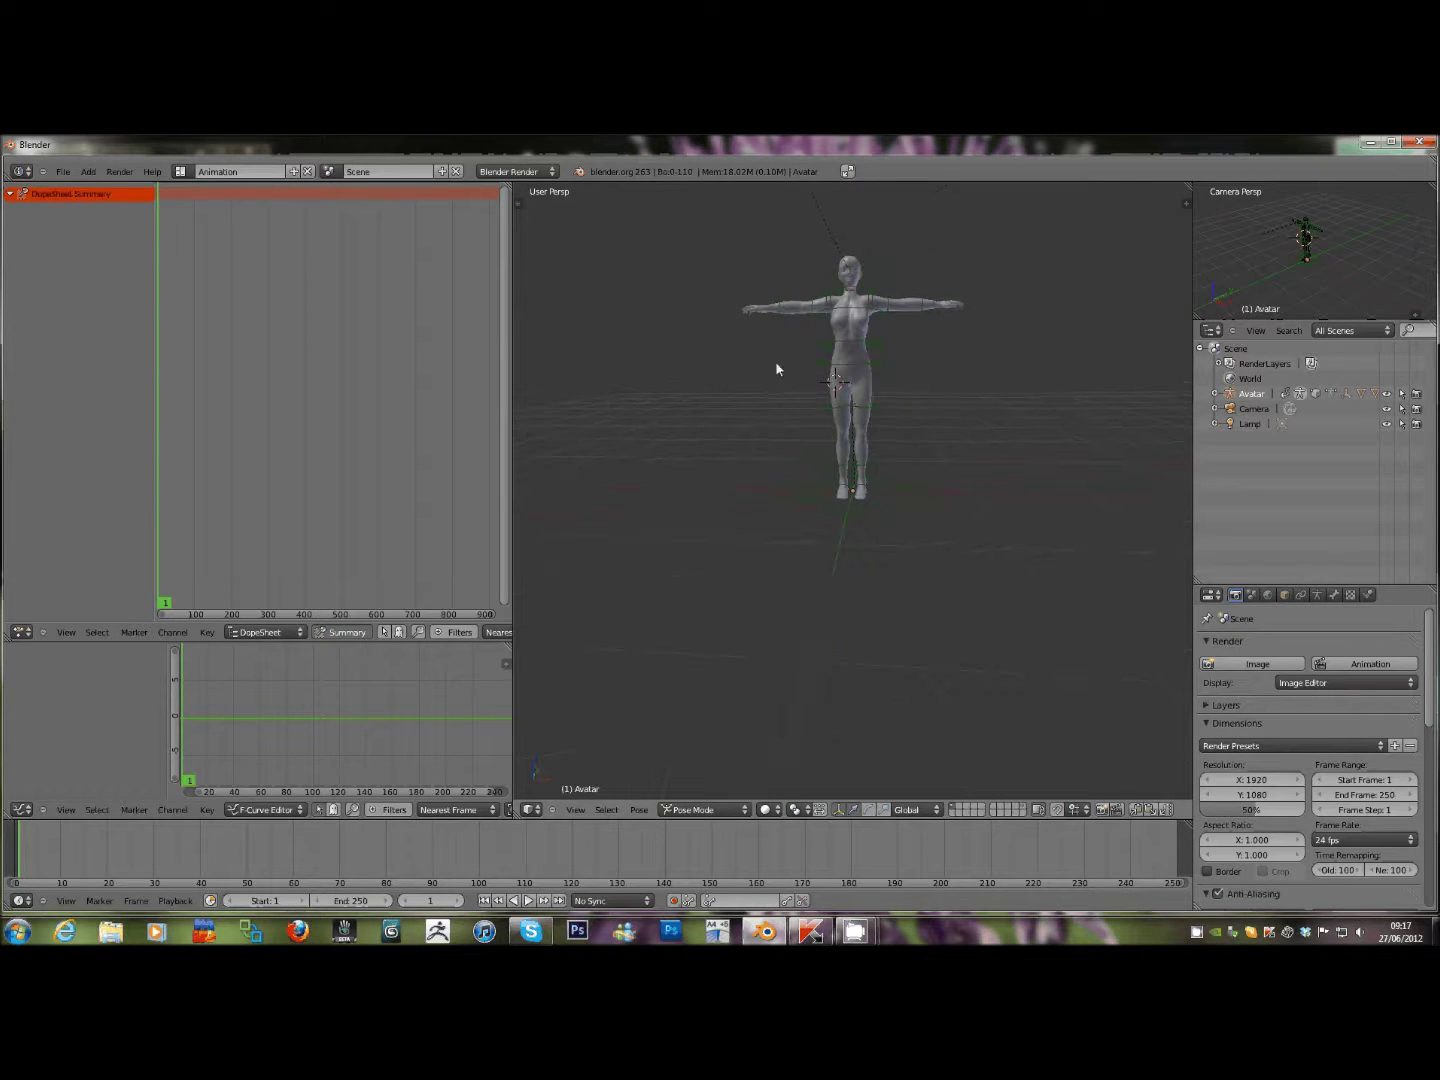
scroll(775, 370, "up", 8)
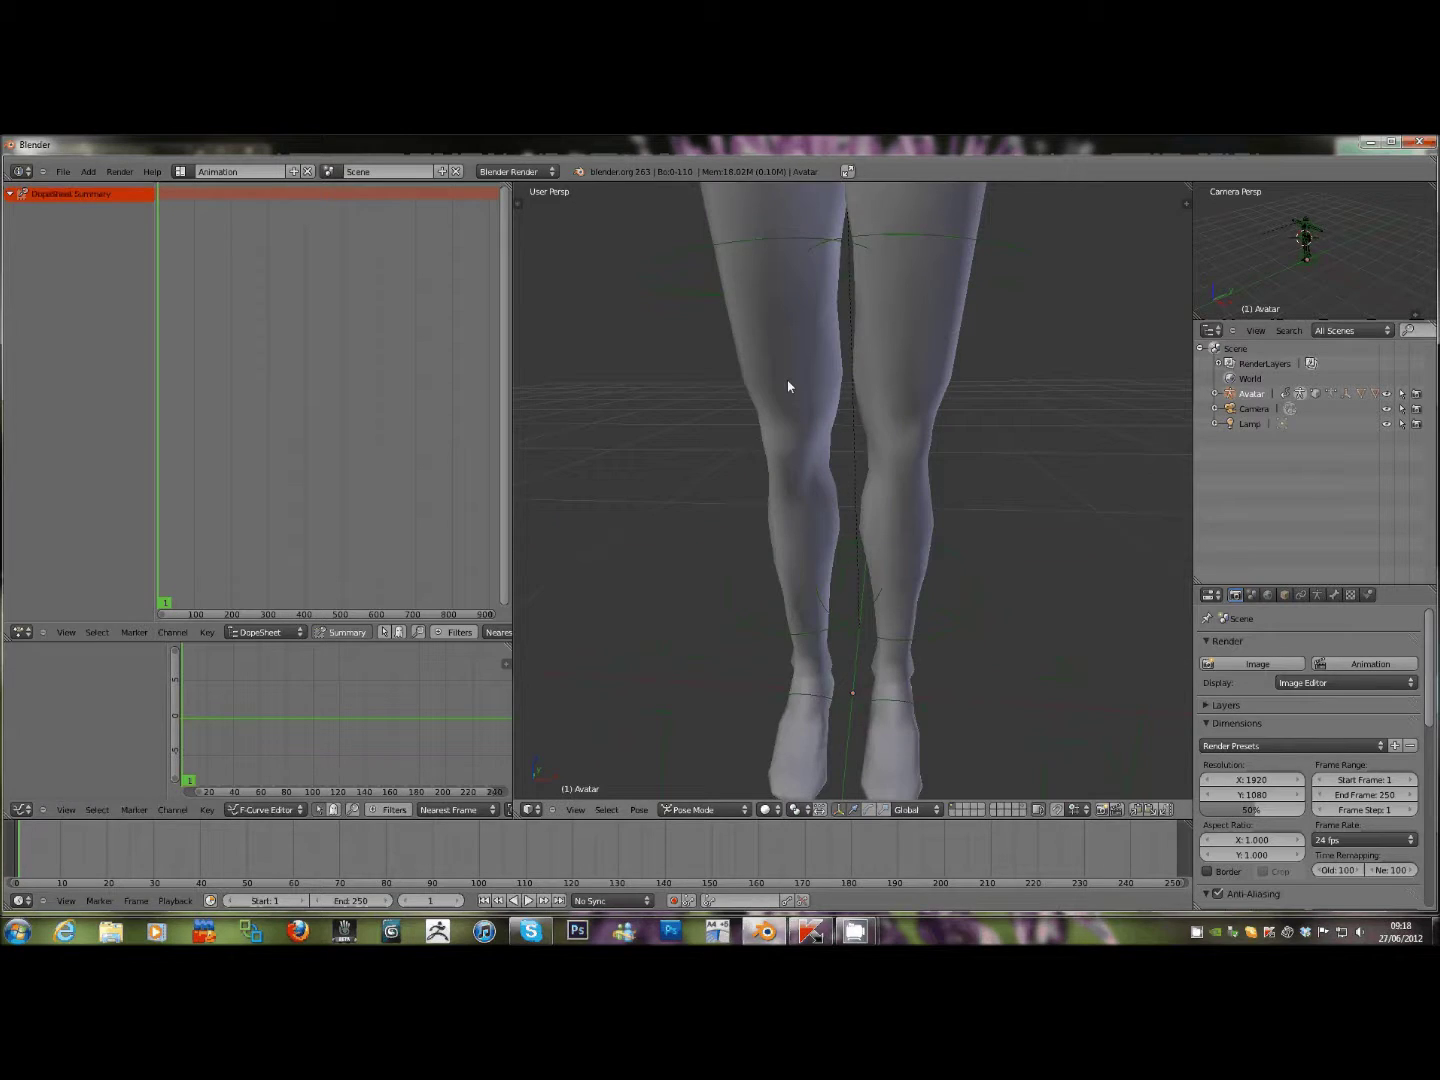
scroll(788, 380, "down", 6)
scroll(787, 371, "up", 1)
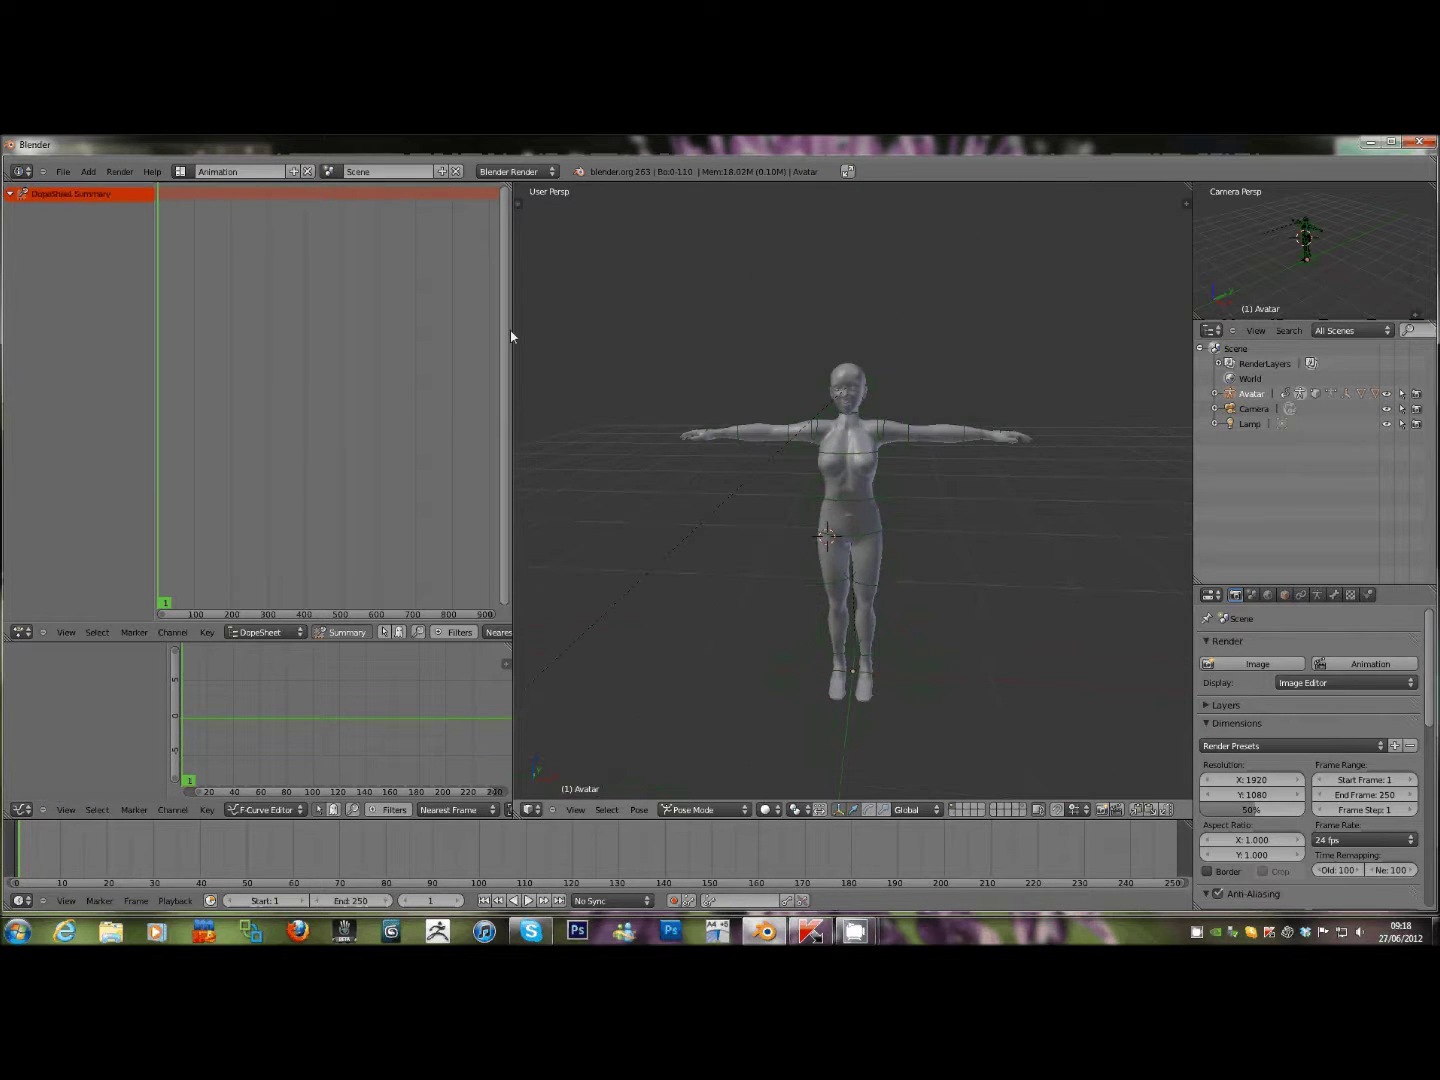
left_click(249, 632)
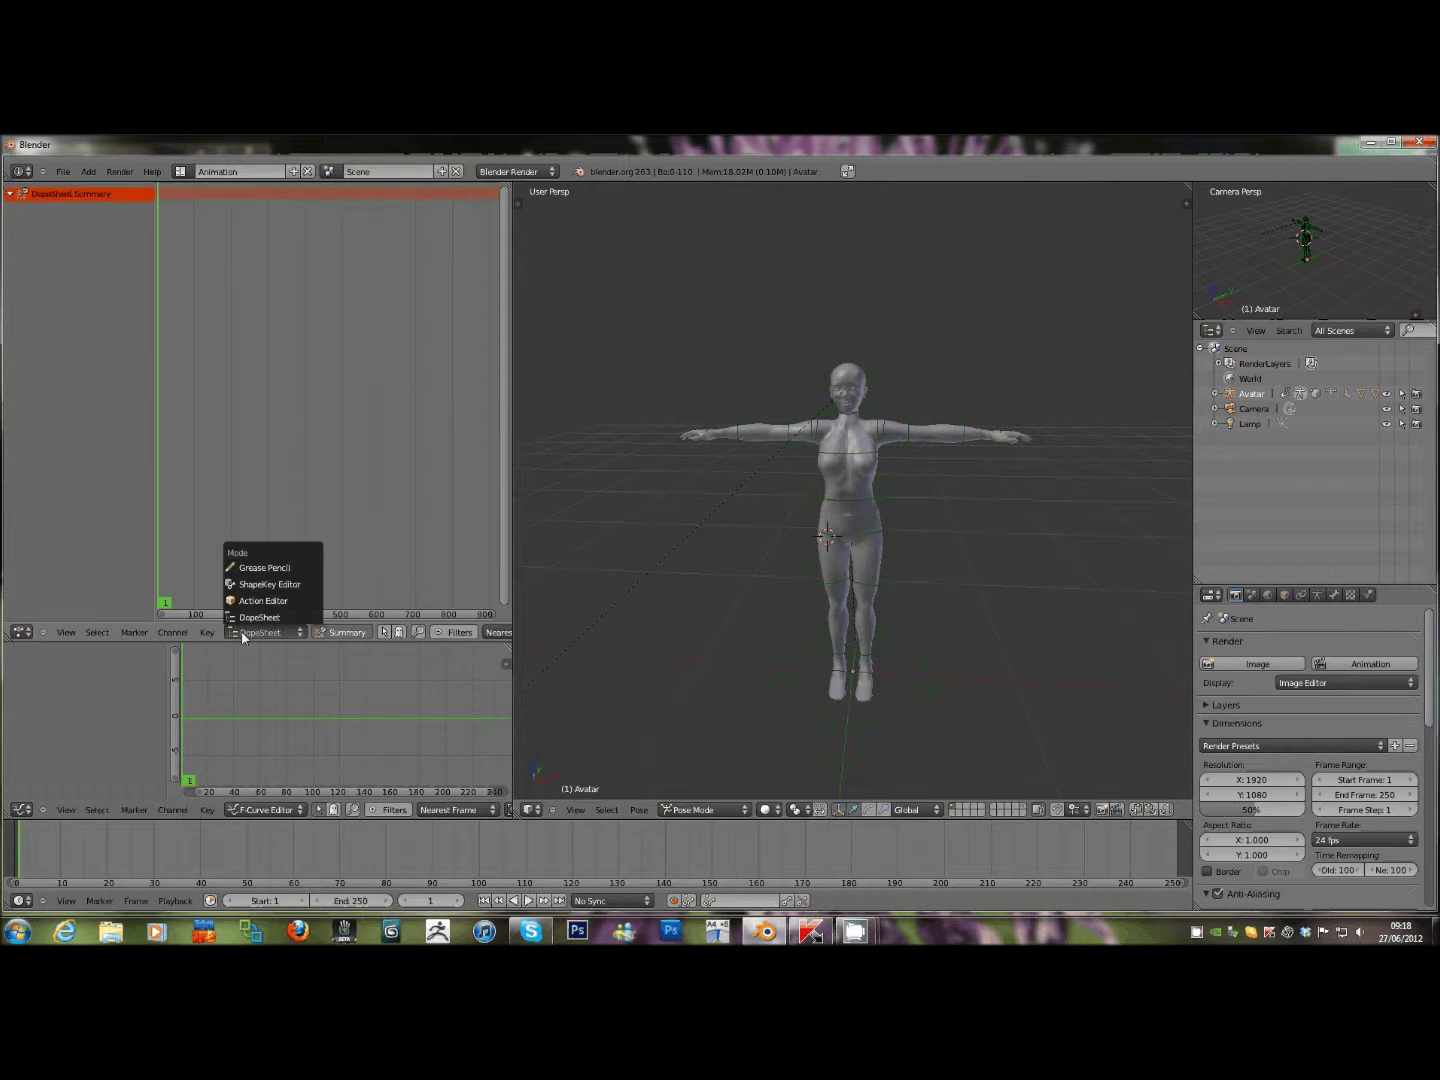
left_click(248, 601)
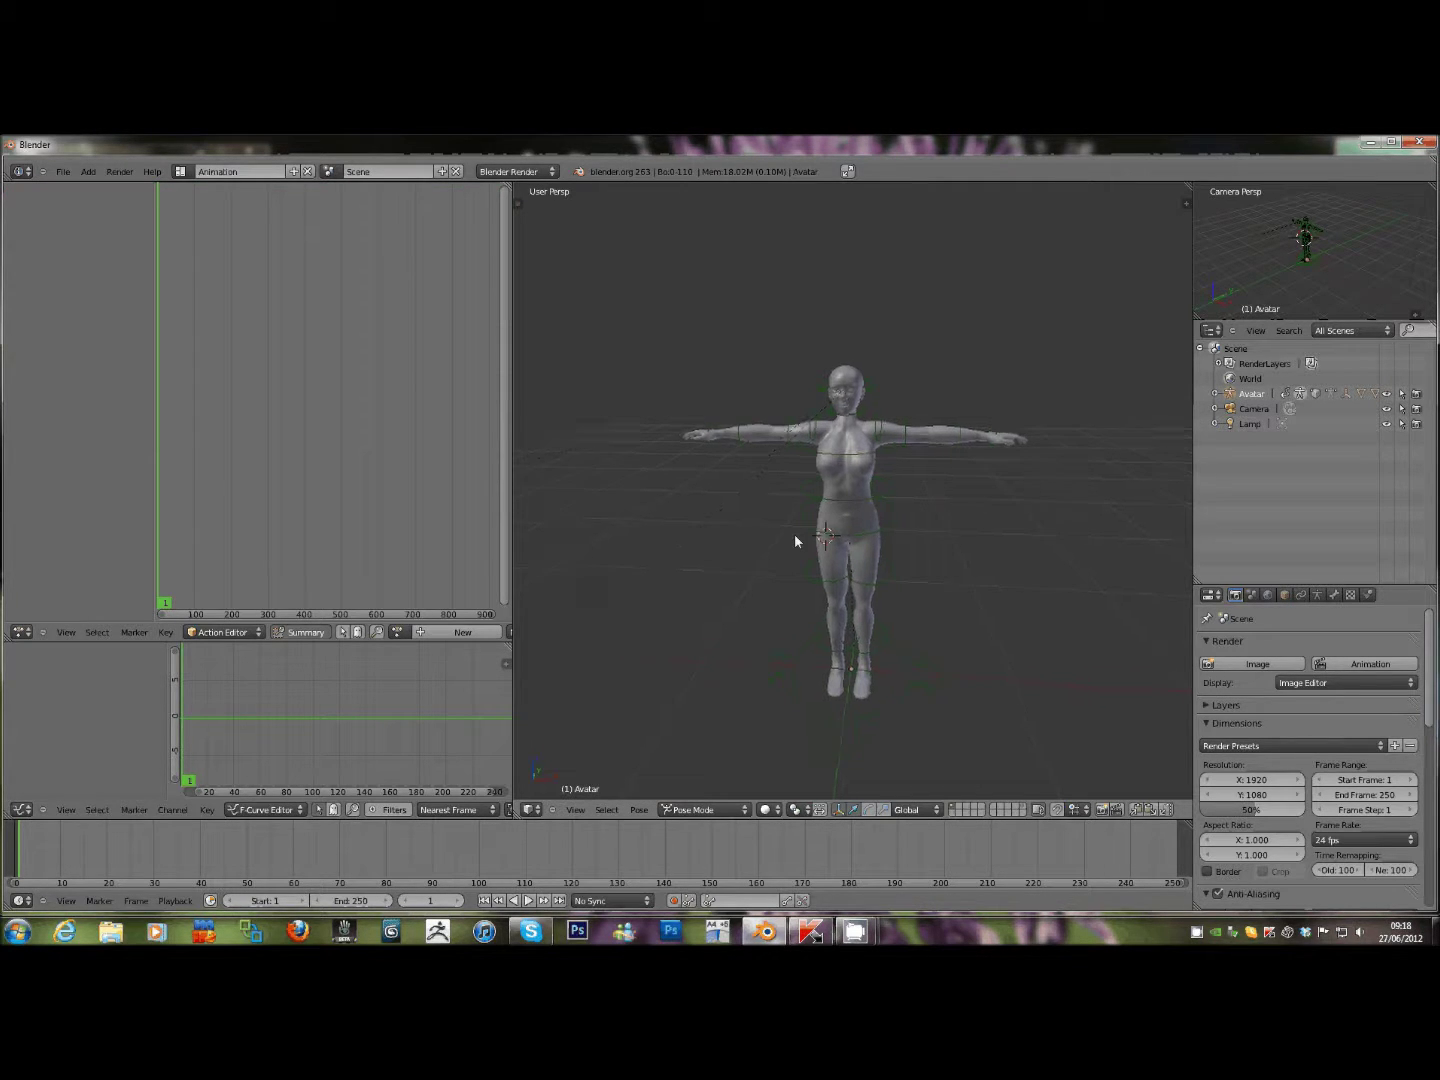
Pose the legs by moving the KneeRight and KneeLeft bones outward and upward to opposite sides.
middle_click_drag(795, 541, 816, 585)
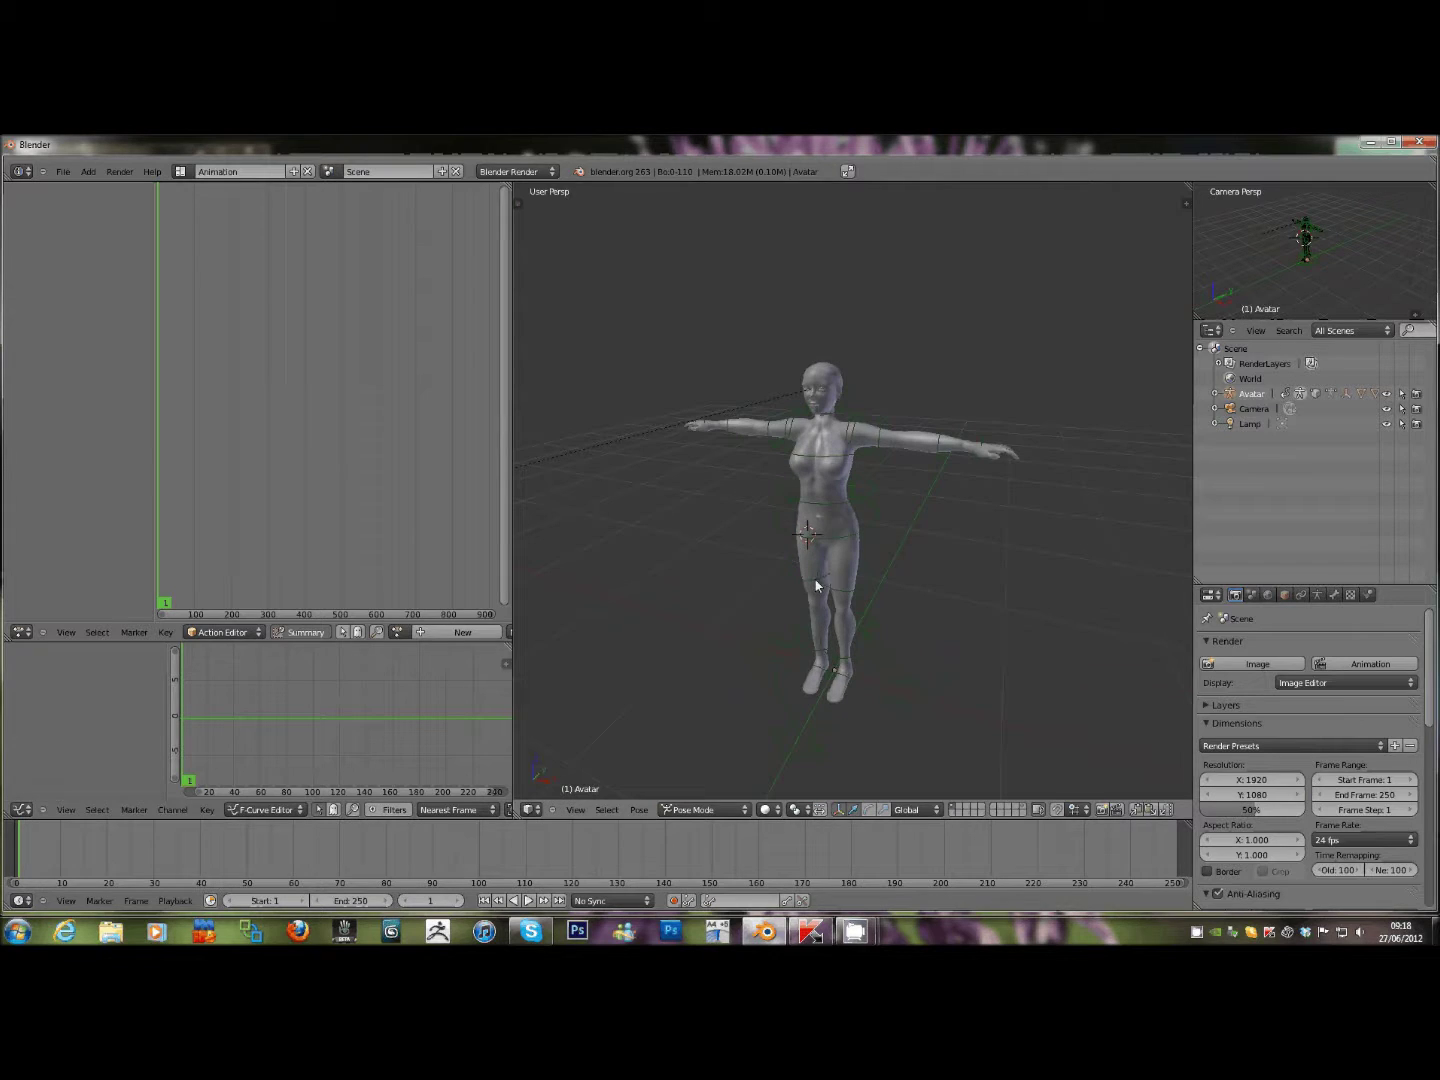
right_click(798, 632)
key("g")
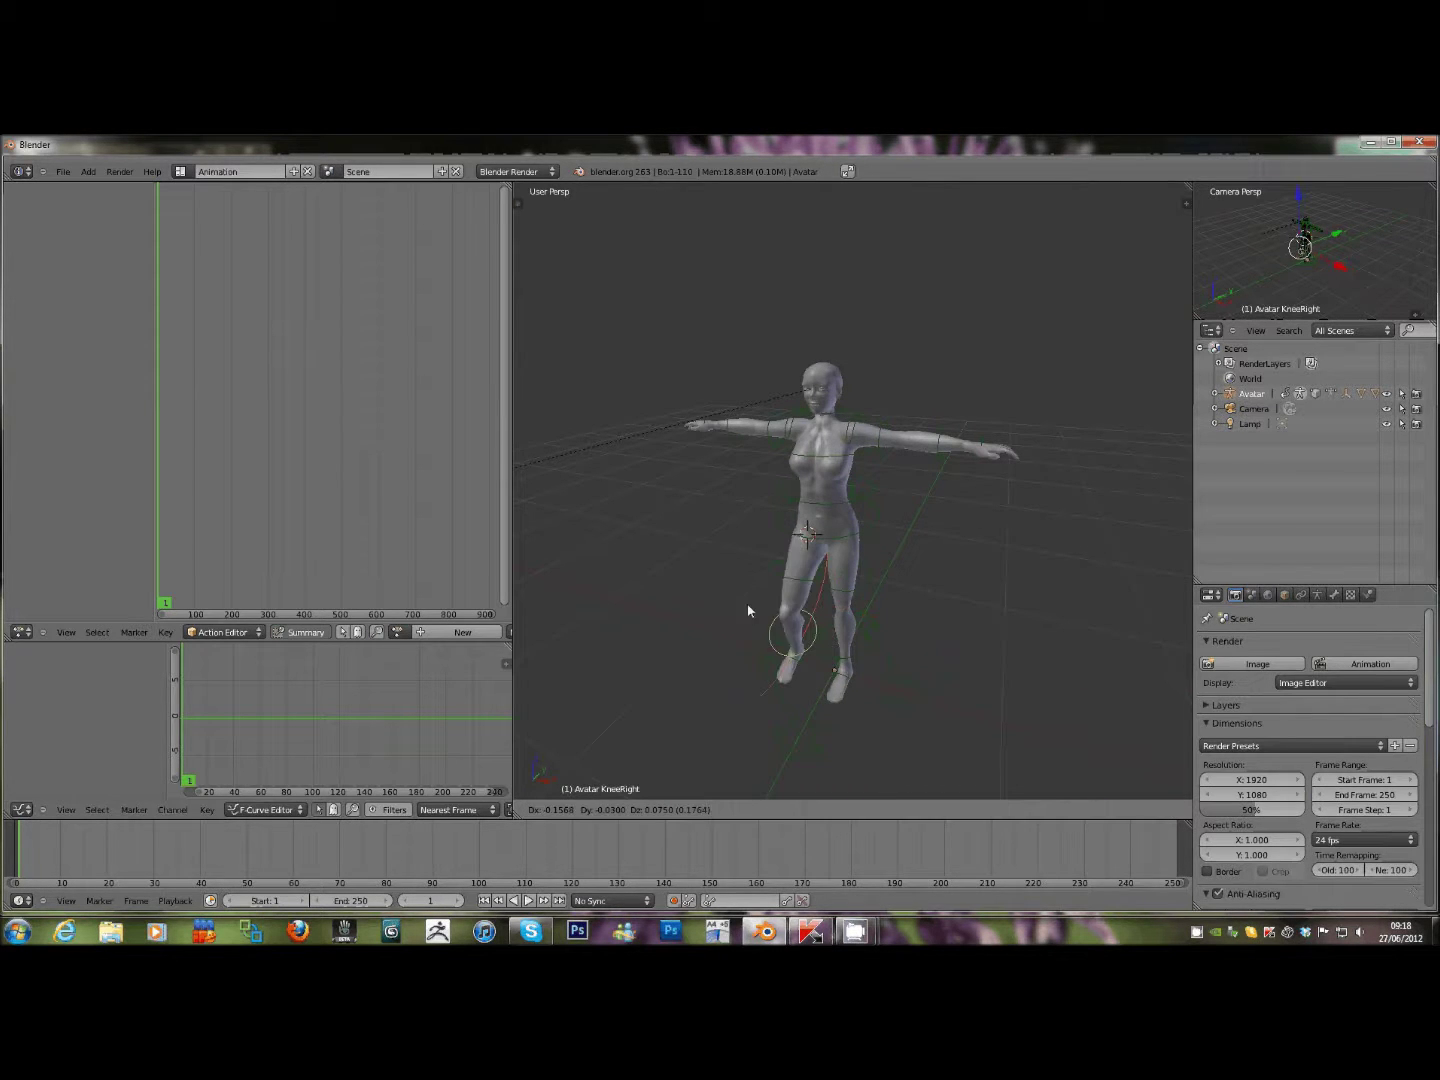
left_click(745, 608)
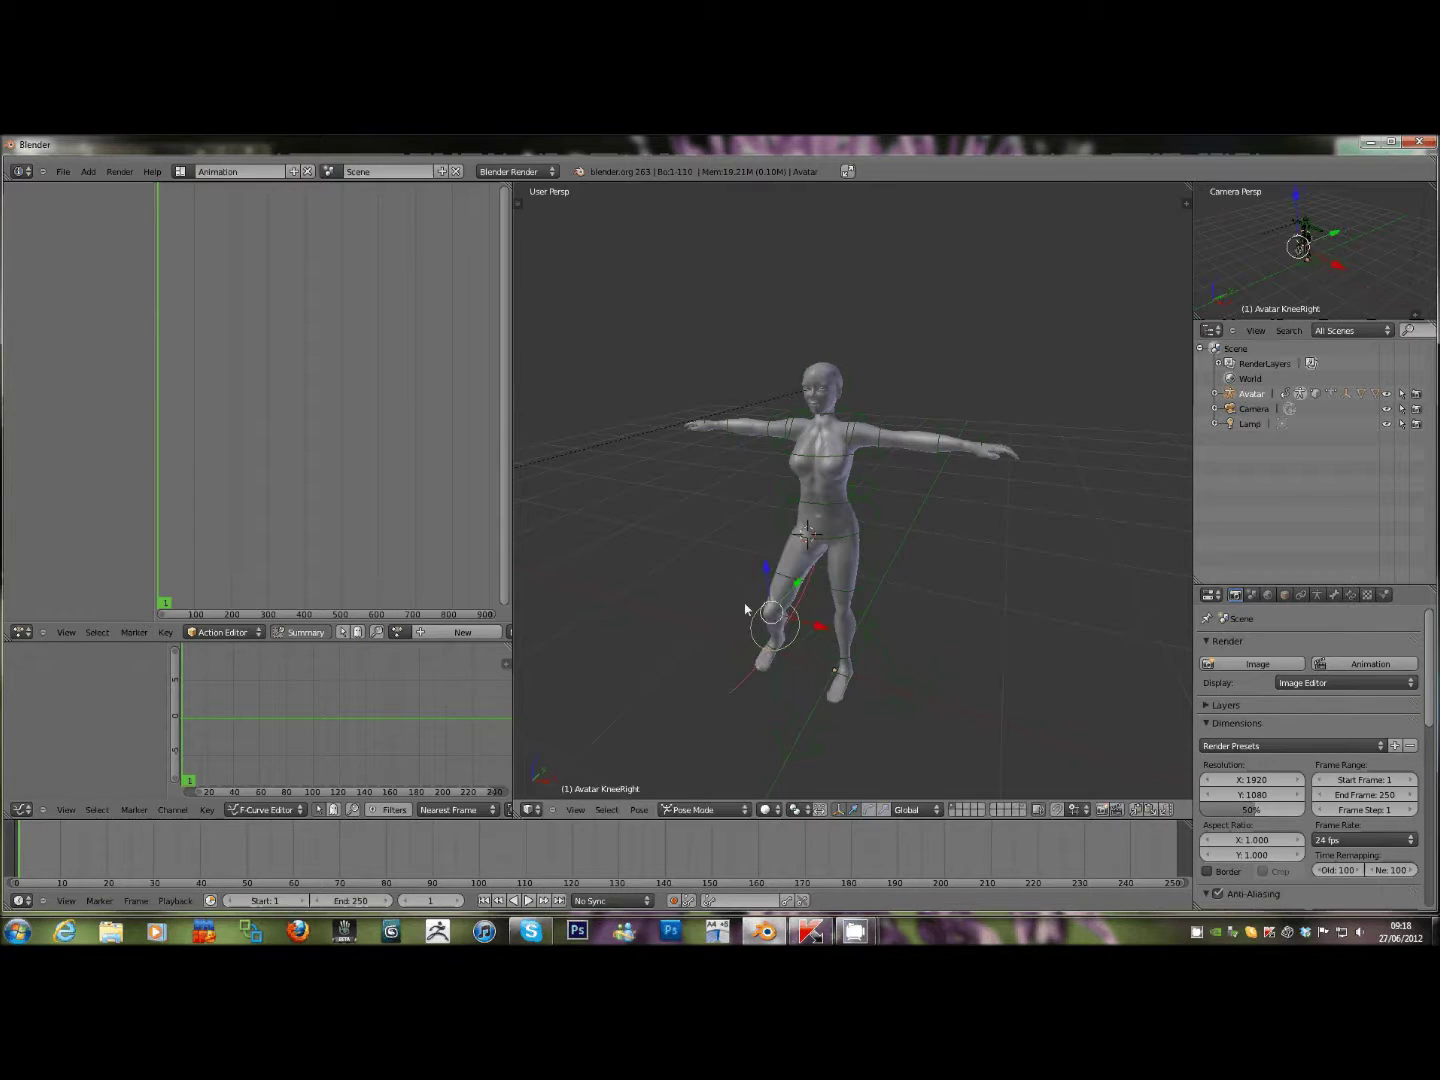
right_click(867, 648)
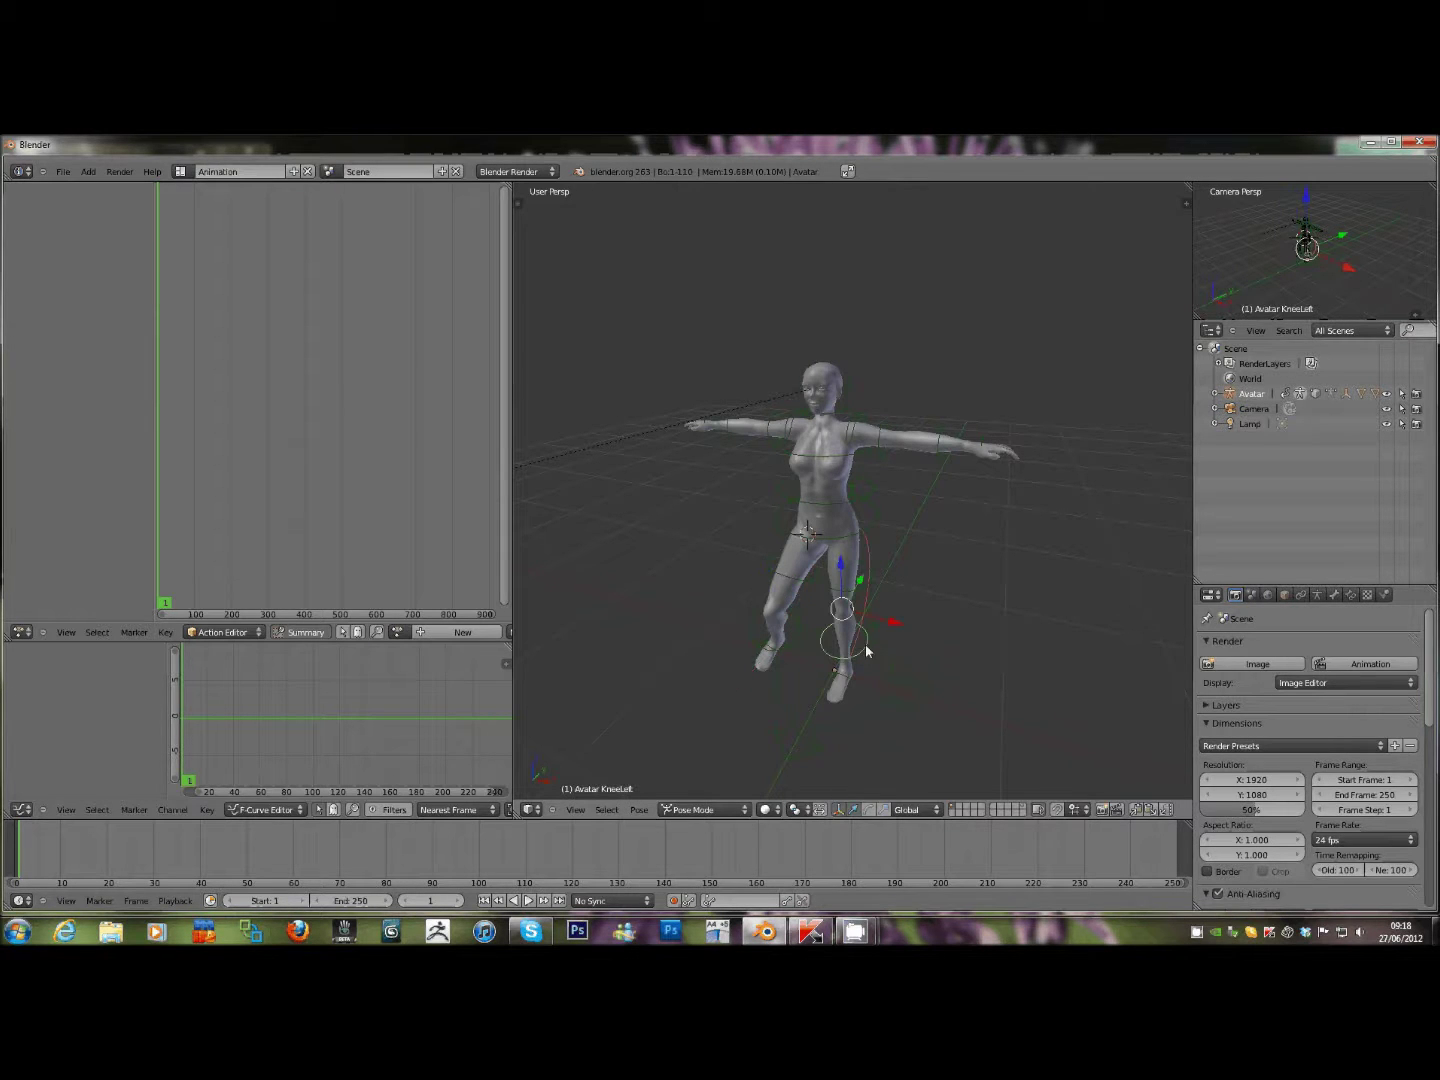
key("g")
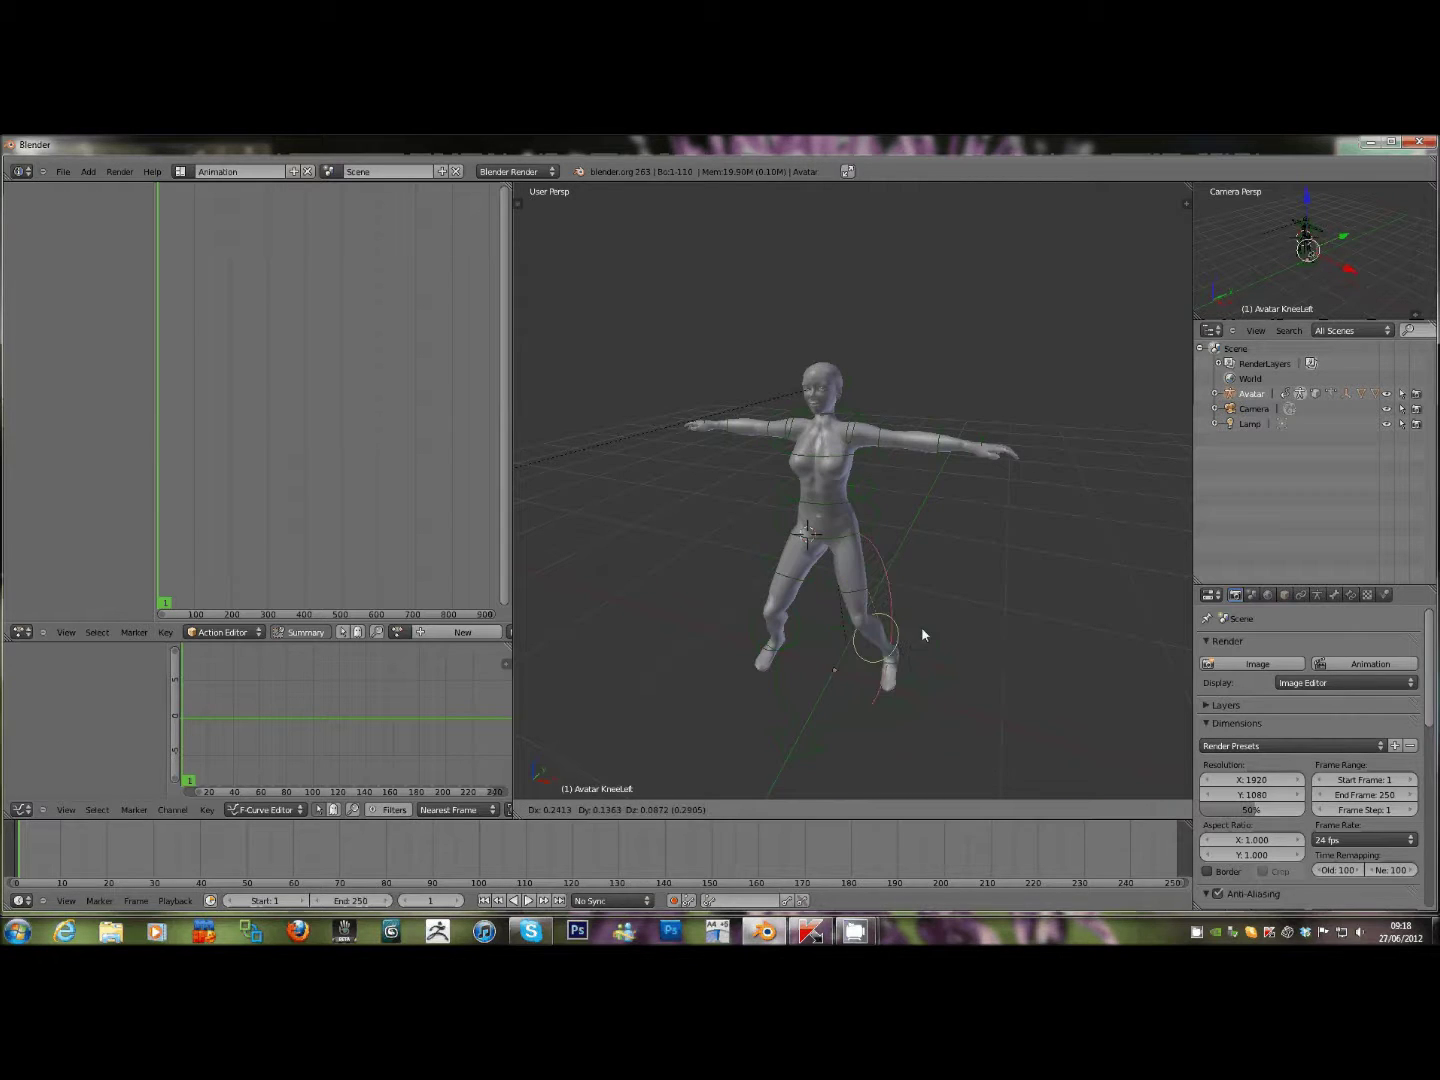
left_click(935, 618)
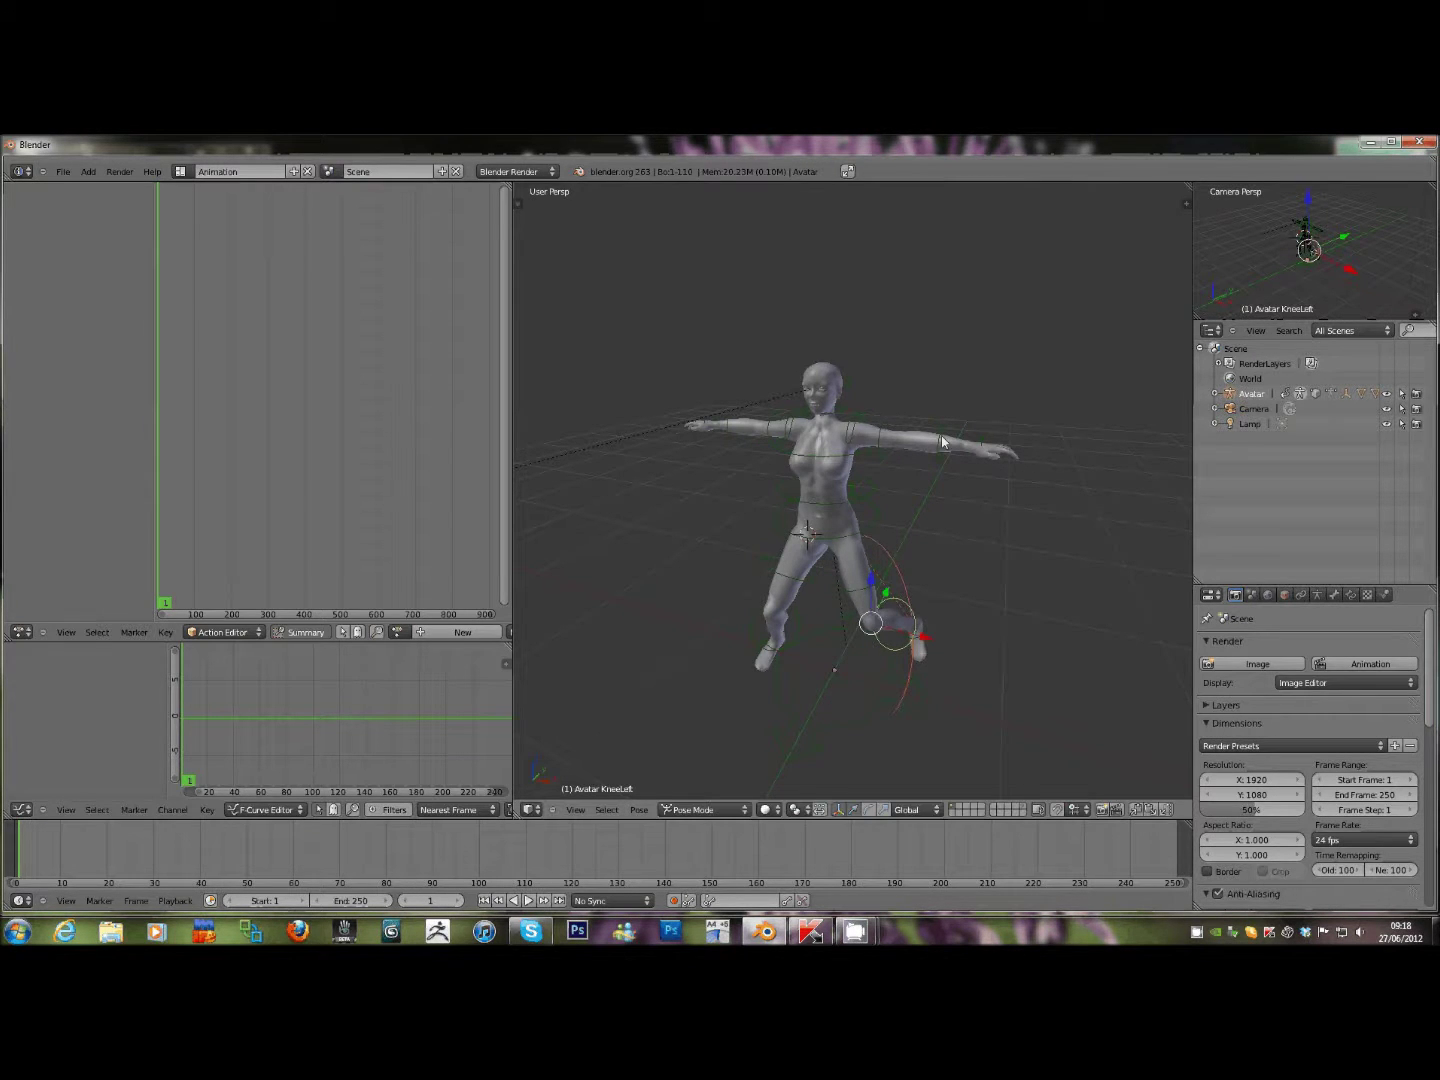
Lower both arms by moving the ElbowLeft and ElbowRight bones downward.
right_click(968, 447)
key("g")
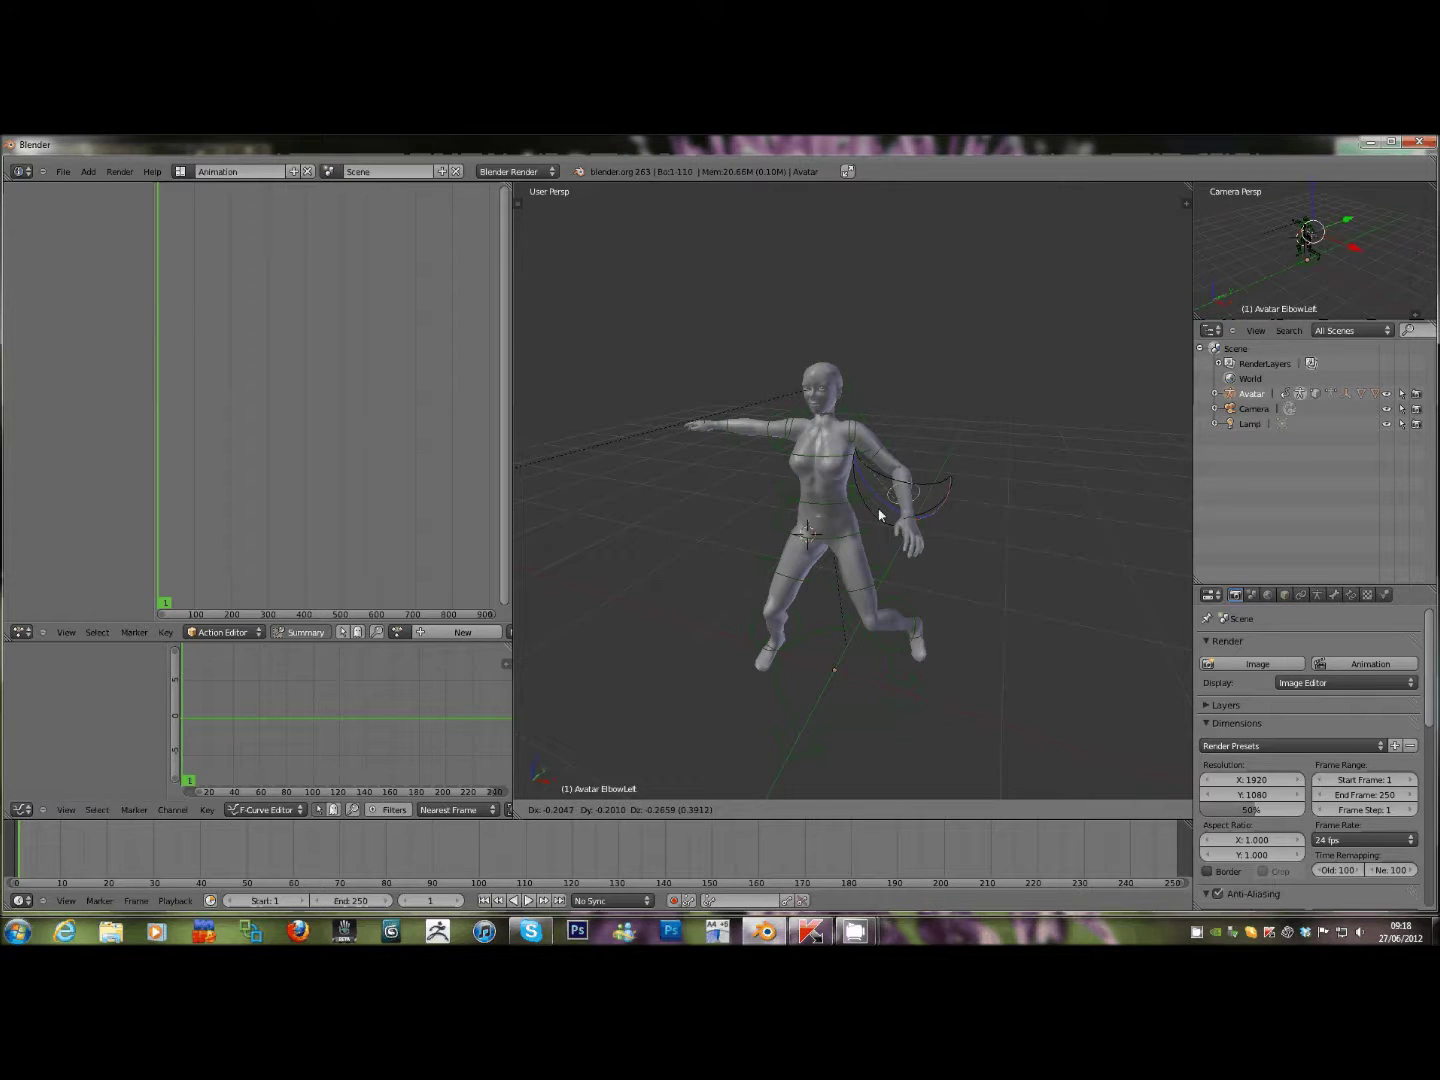
left_click(880, 515)
right_click(731, 430)
key("g")
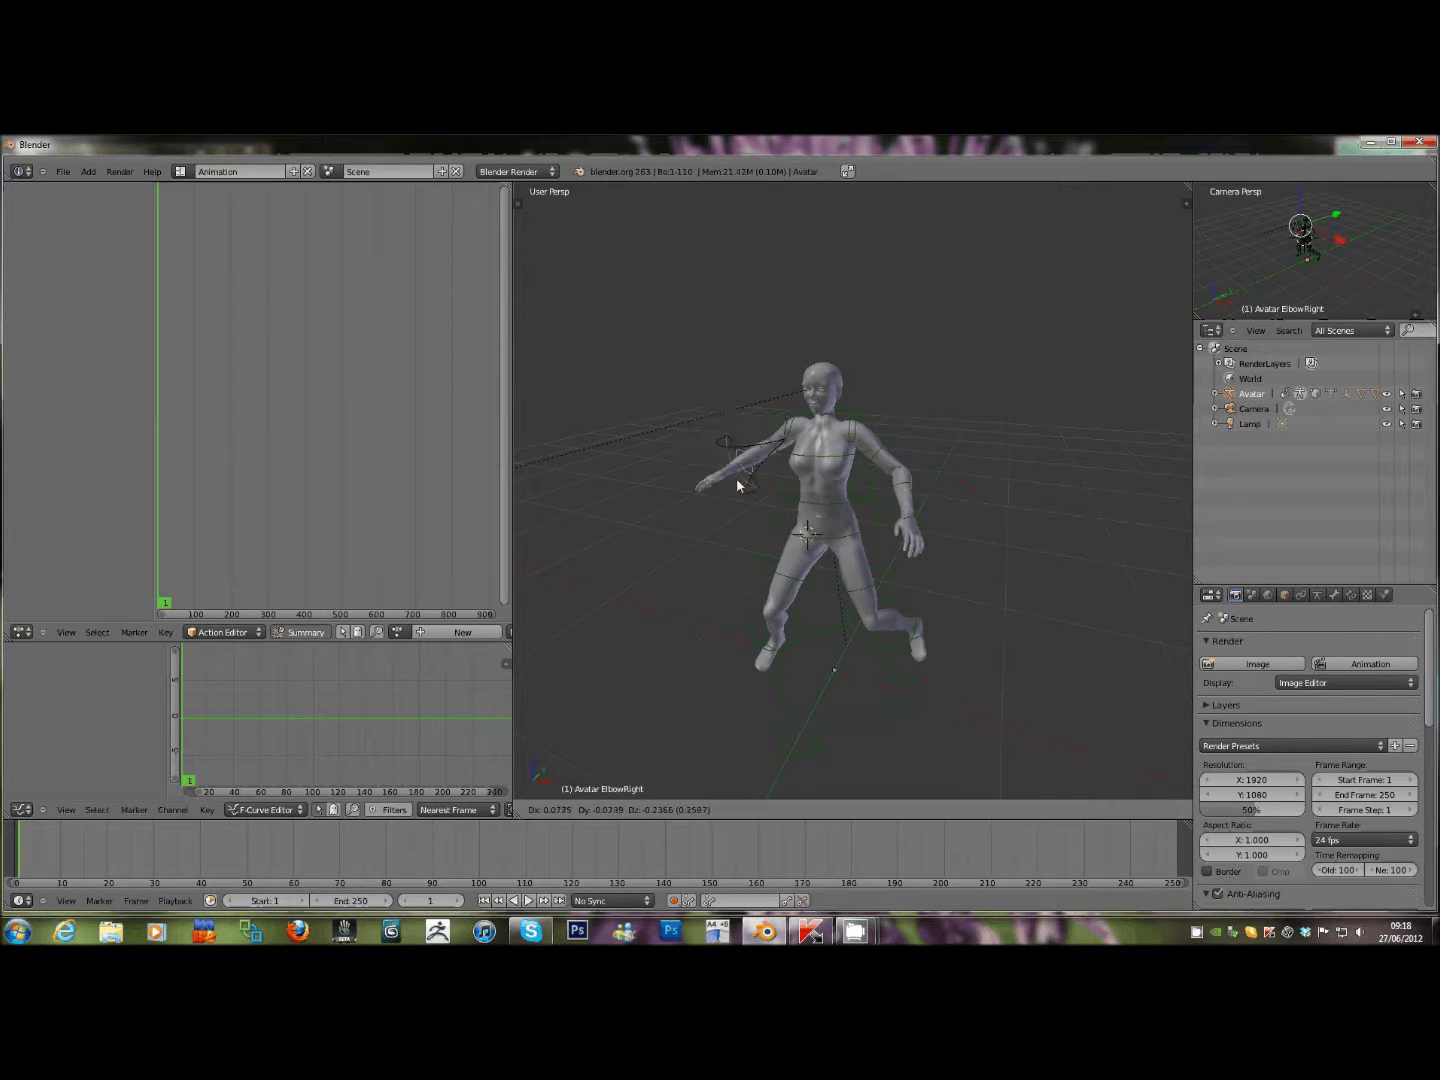
left_click(738, 545)
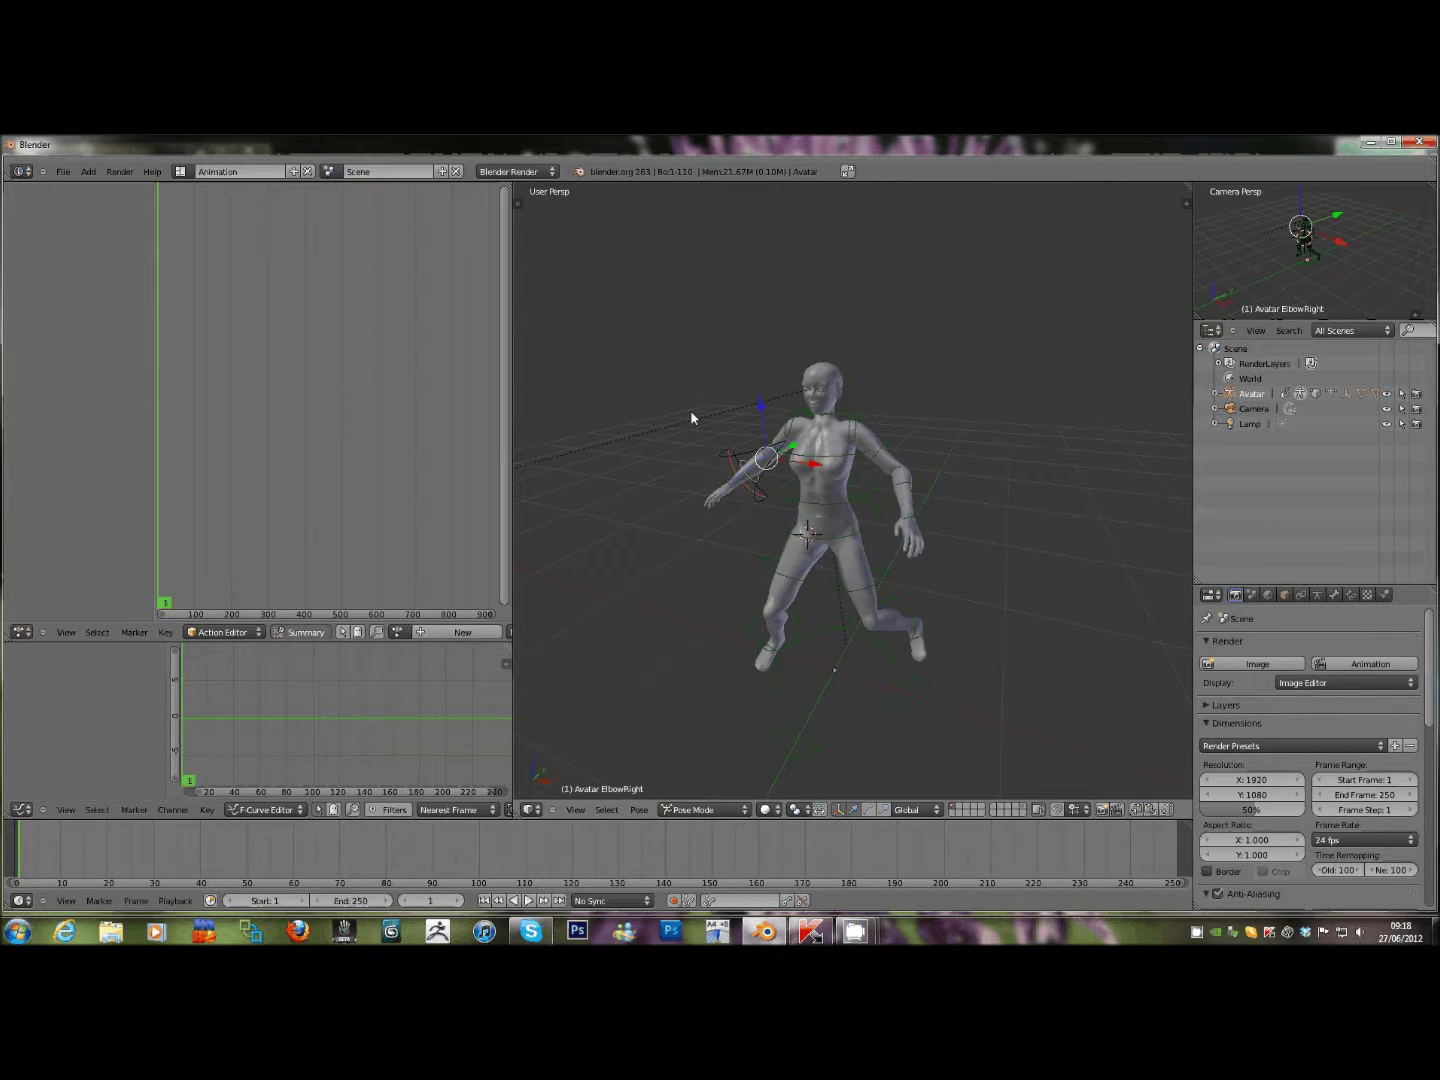
Select all of the avatar's bones and insert a Rotation keyframe at frame 1.
key("a")
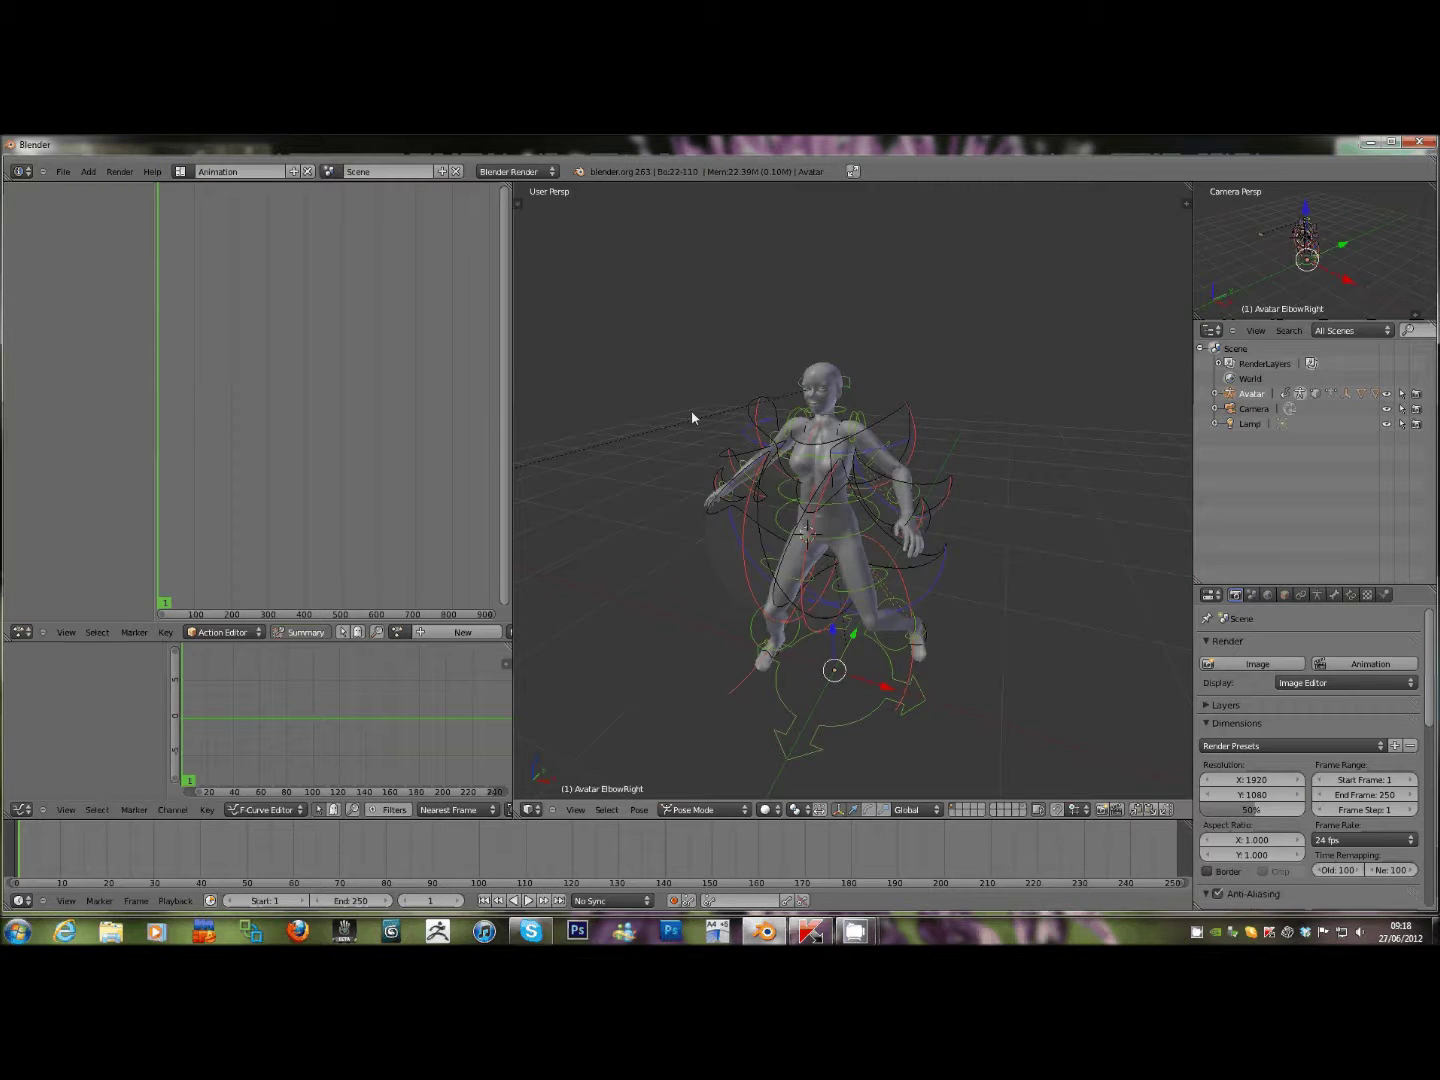
key("i")
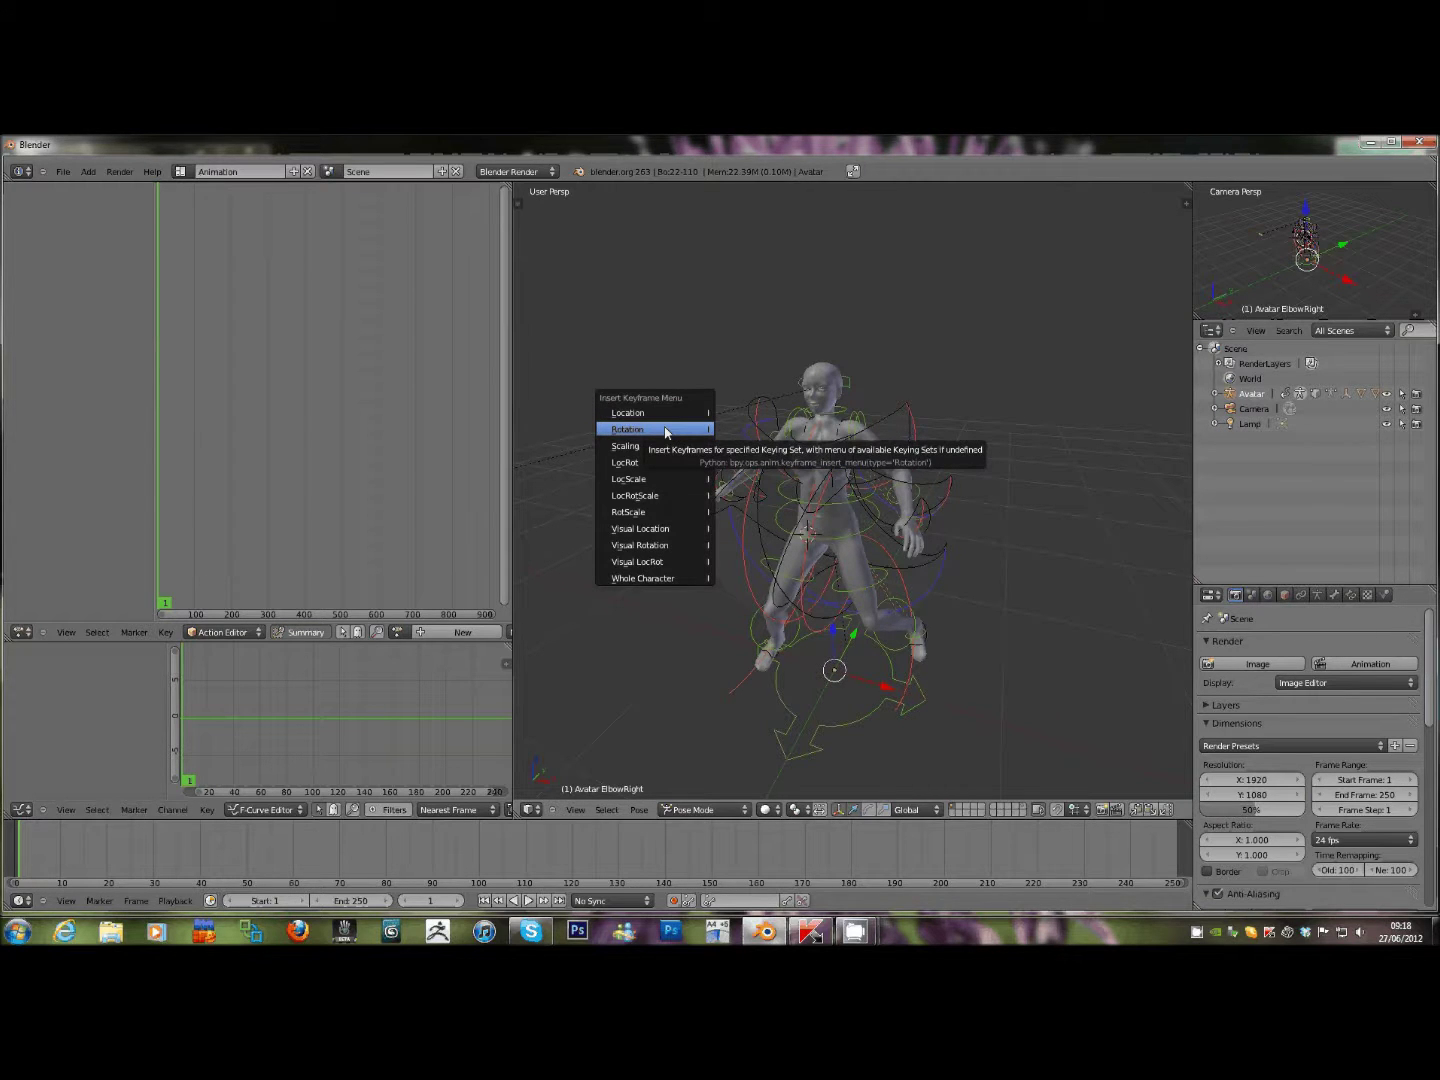
left_click(665, 428)
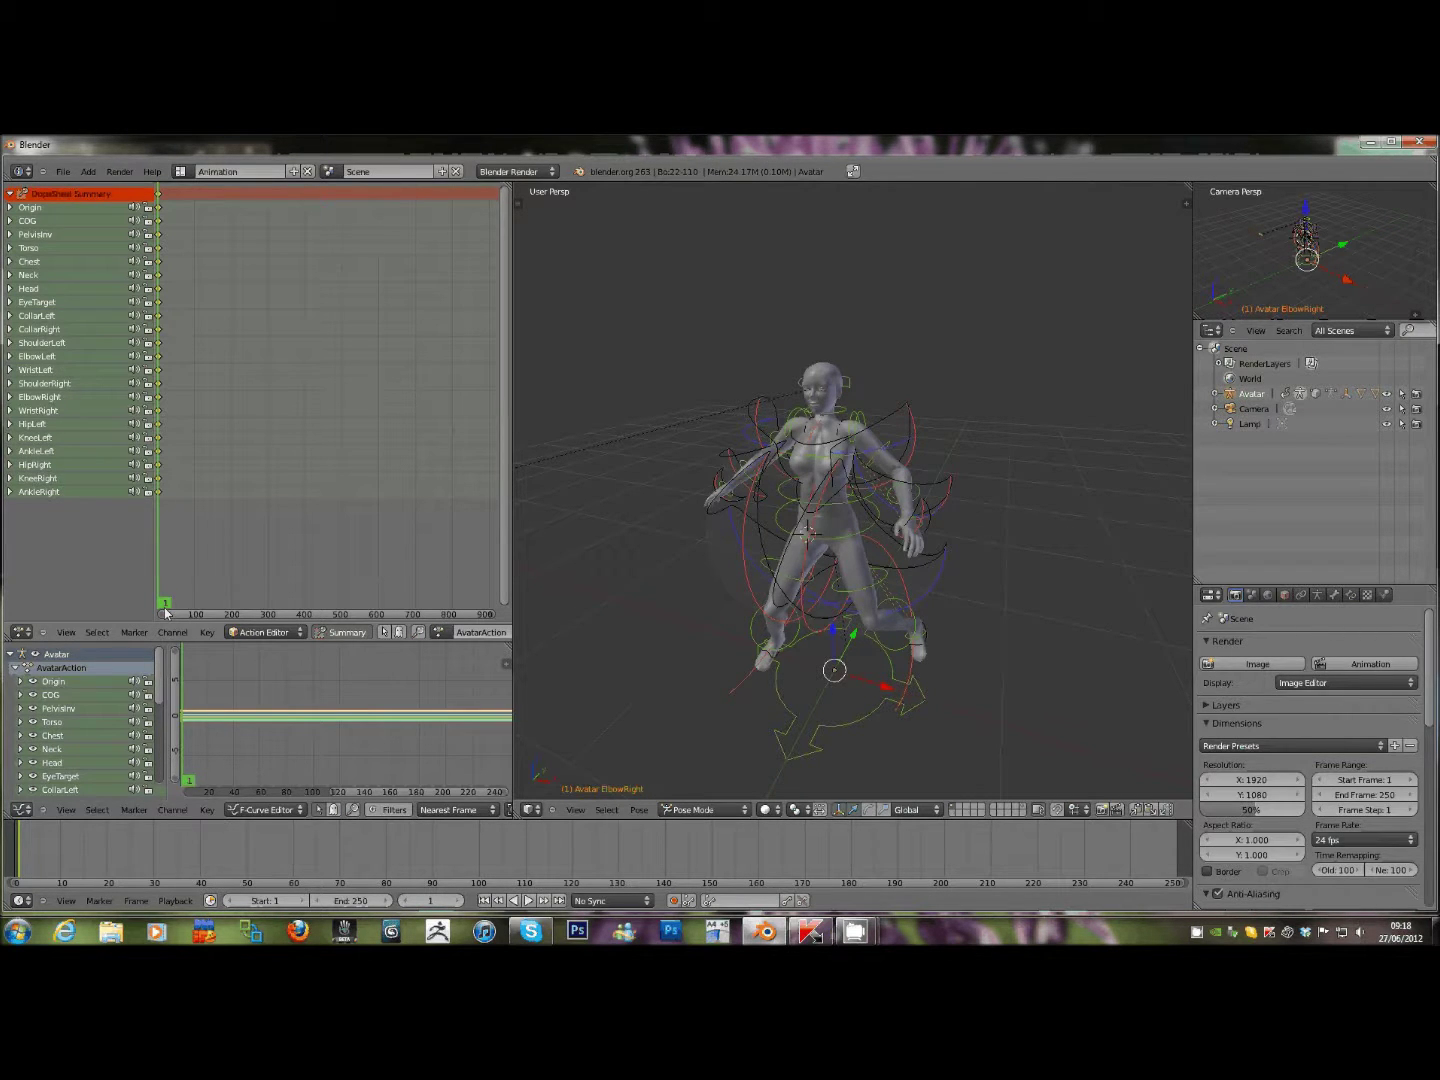
Go to frame 594 and raise both arms by moving the ElbowLeft and WristRight bones upward.
left_click_drag(167, 612, 377, 598)
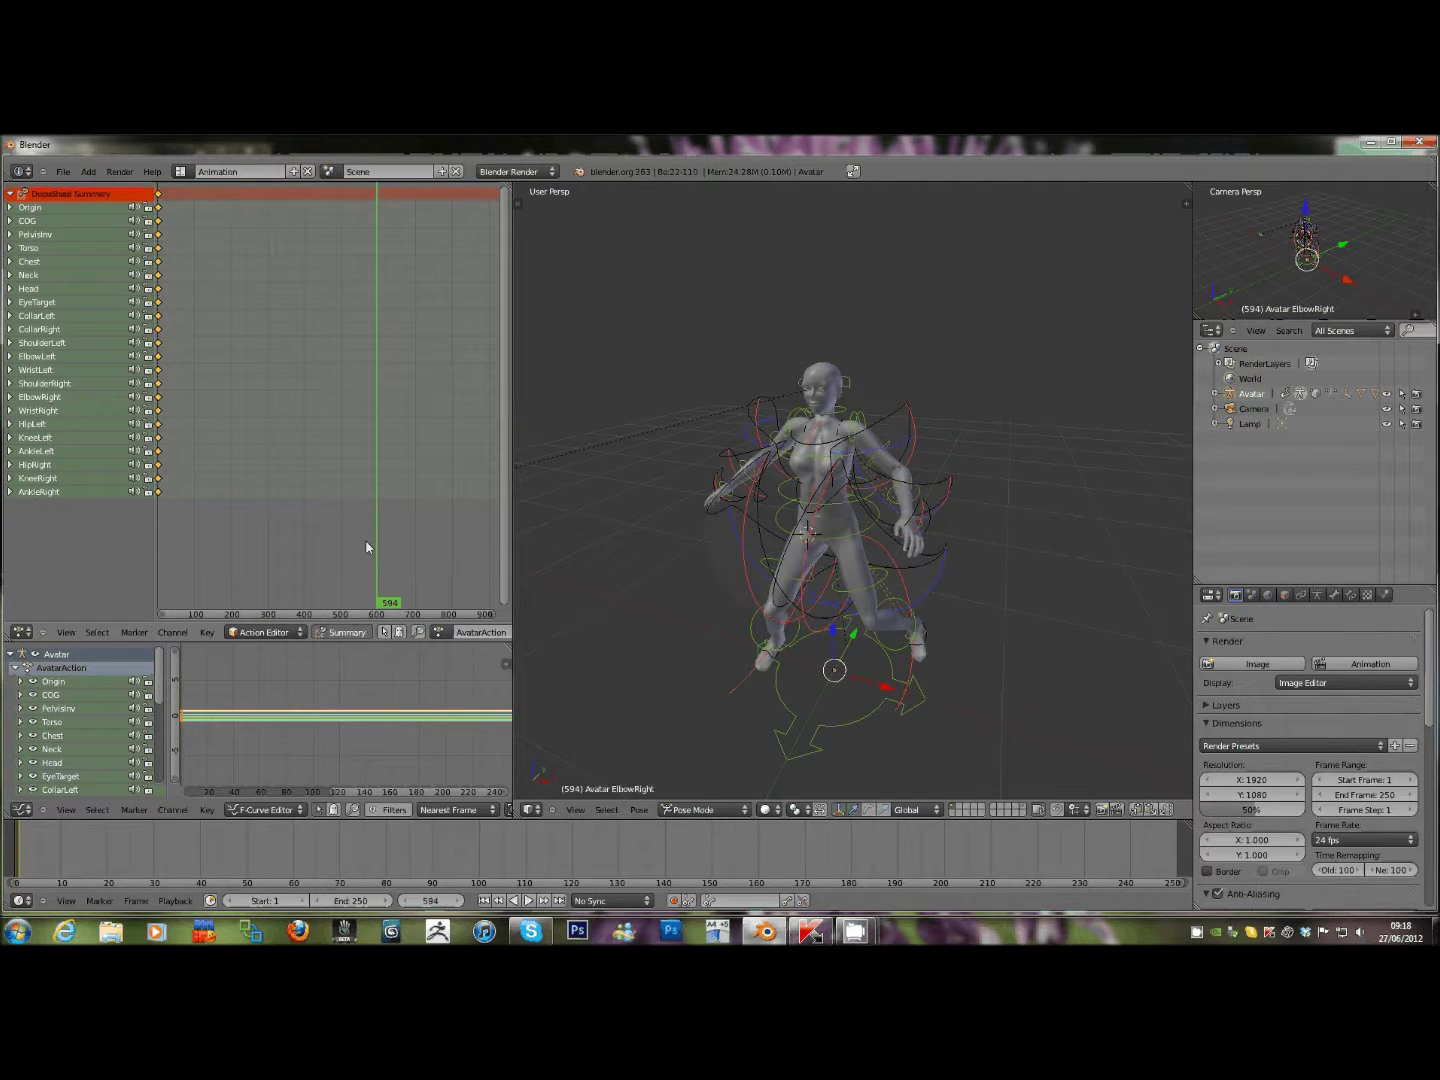
right_click(892, 495)
key("g")
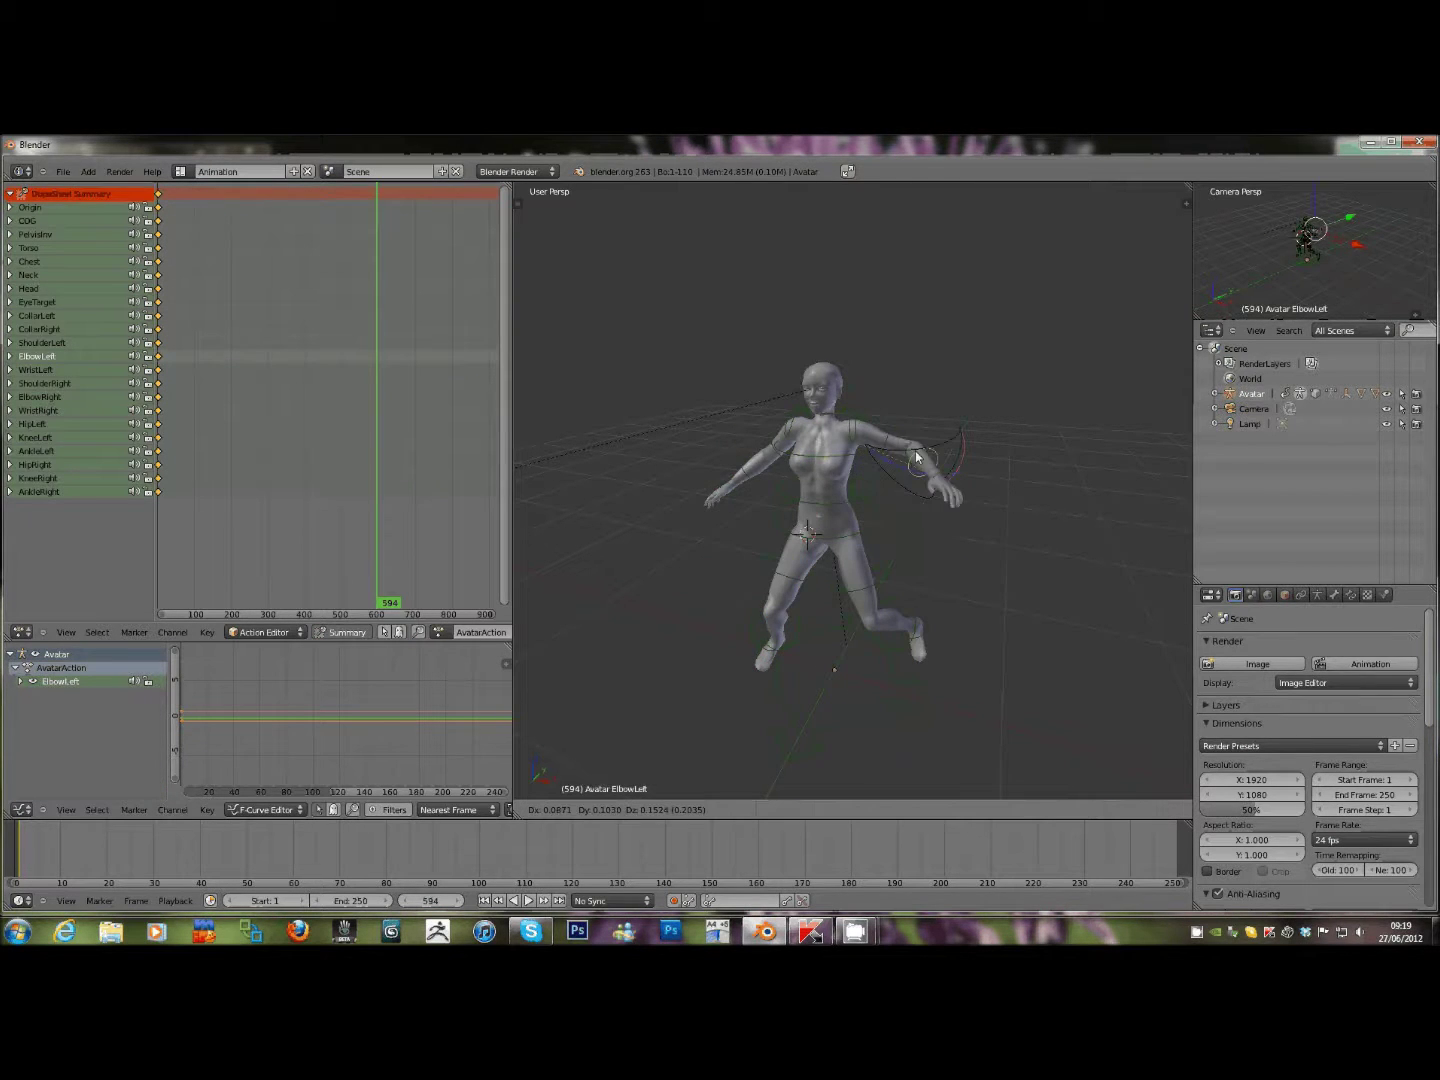
left_click(958, 456)
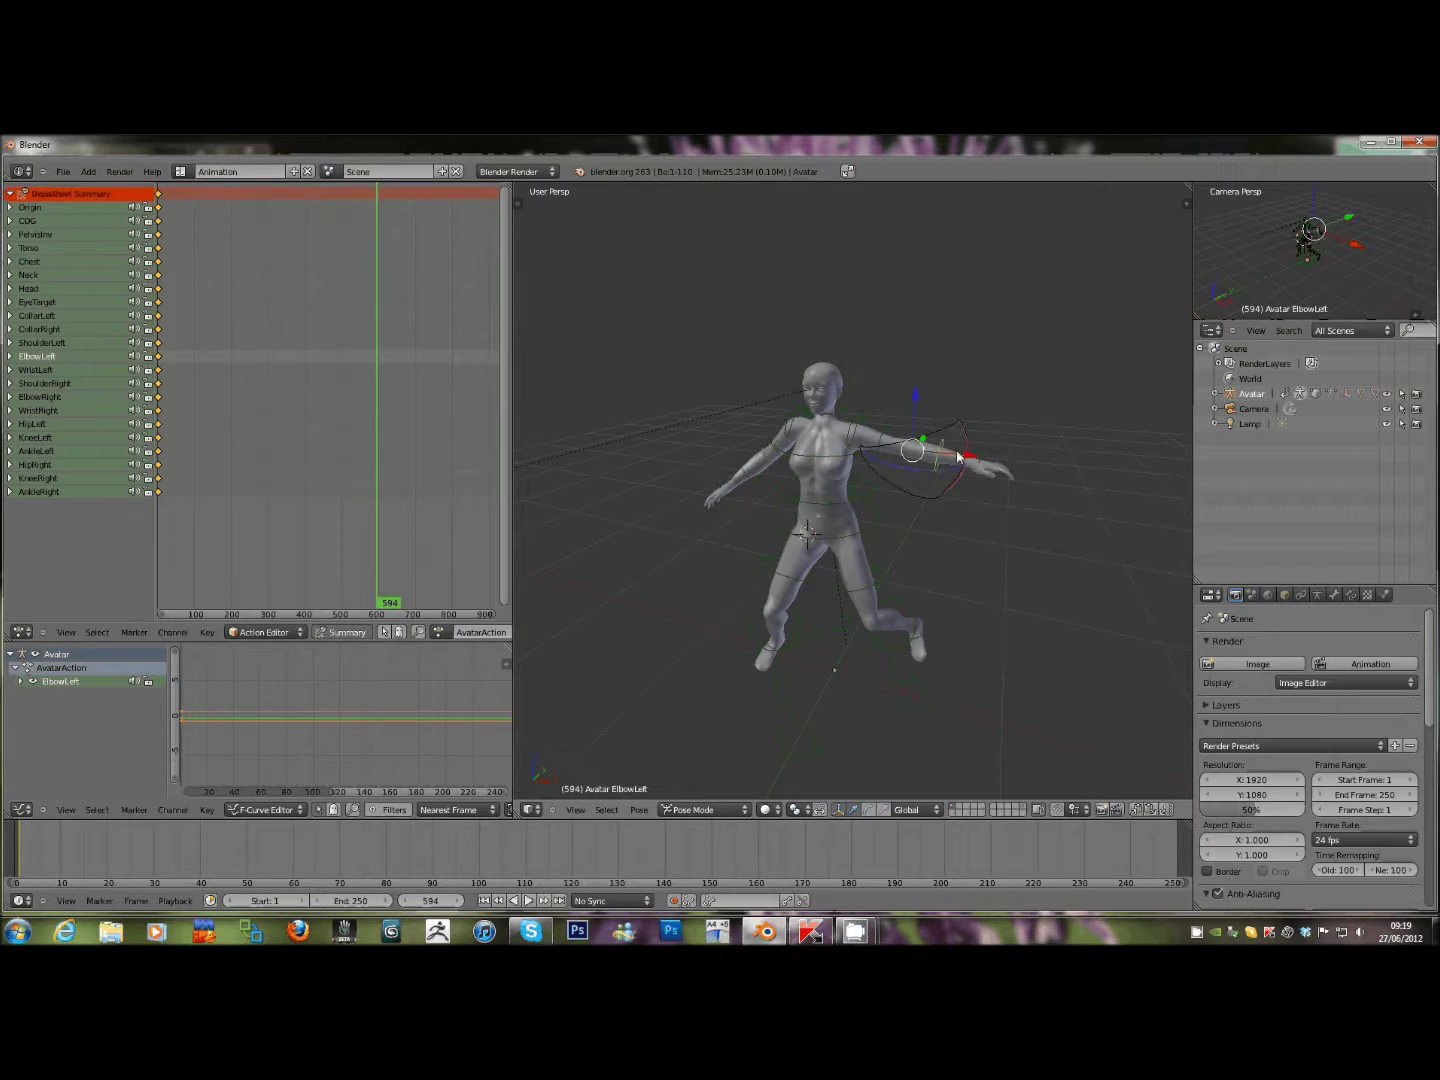
right_click(722, 494)
key("g")
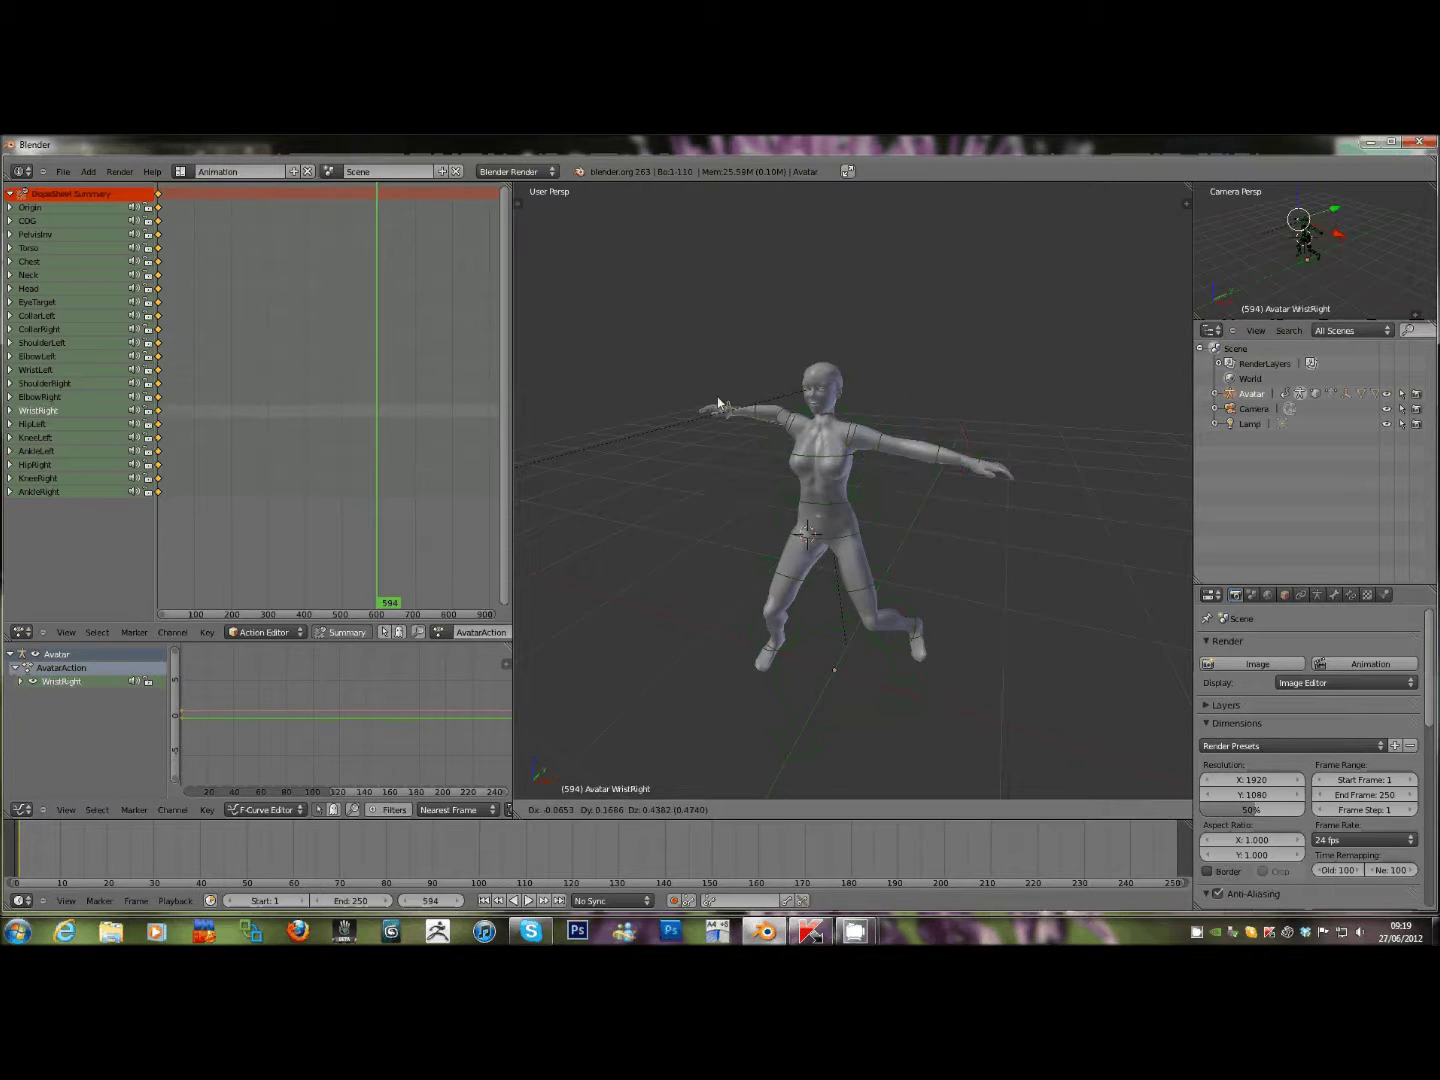
left_click(718, 402)
Swing the right leg outward and up with the KneeRight bone, and lean the upper body sideways by moving the Head bone.
right_click(757, 641)
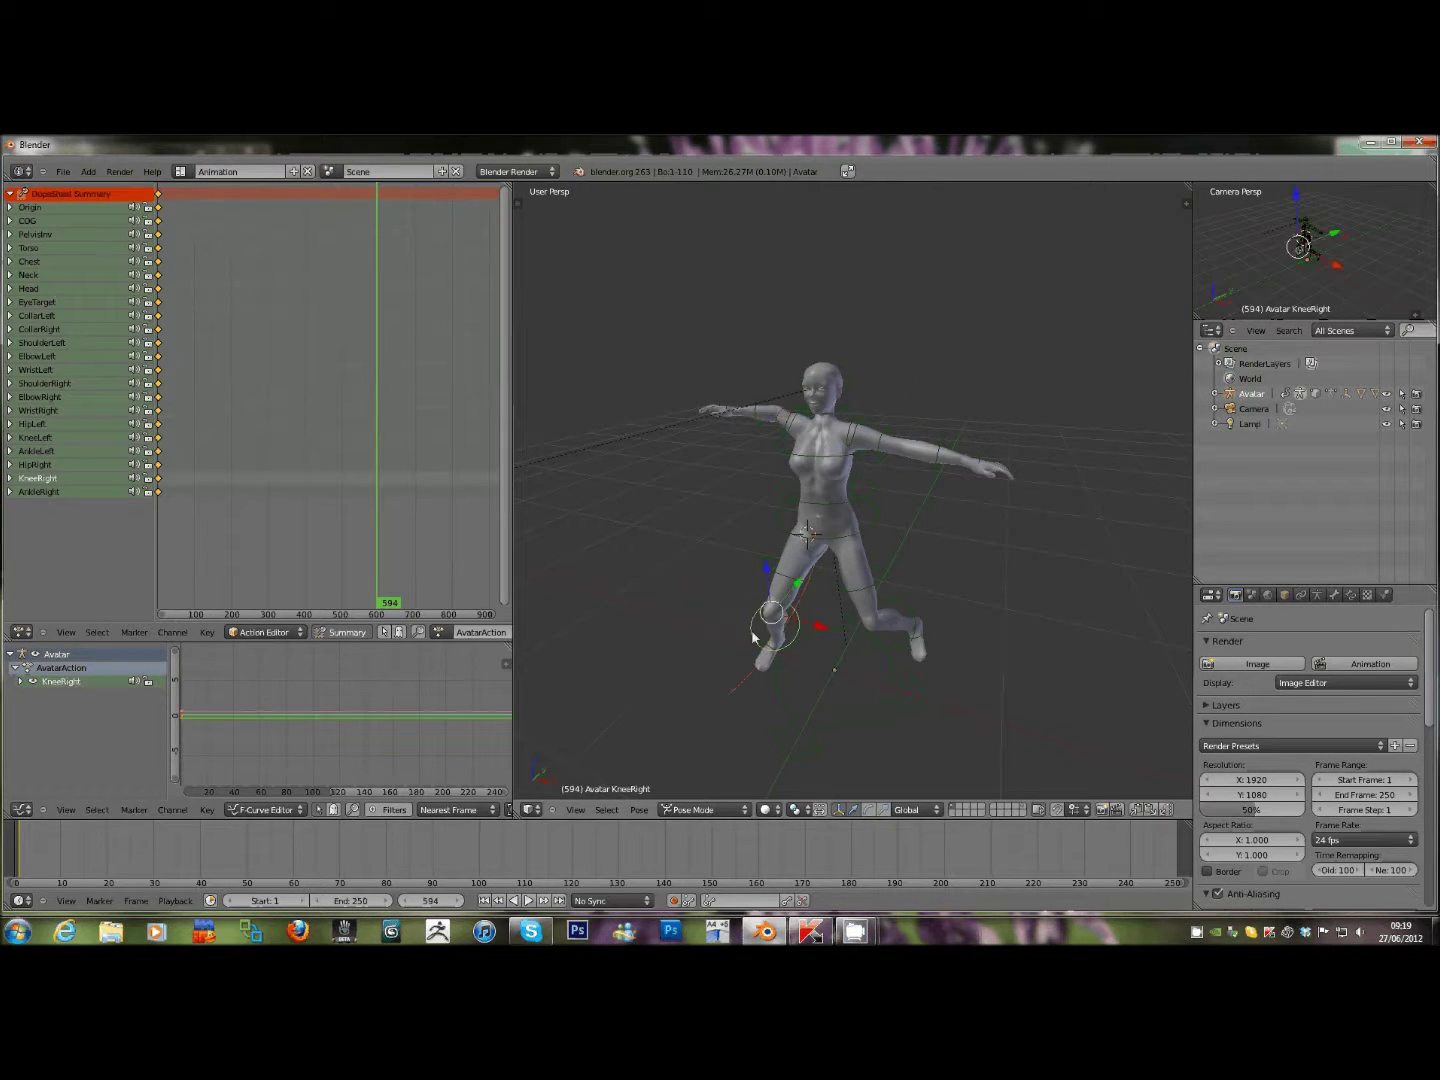
key("g")
left_click(692, 561)
right_click(824, 384)
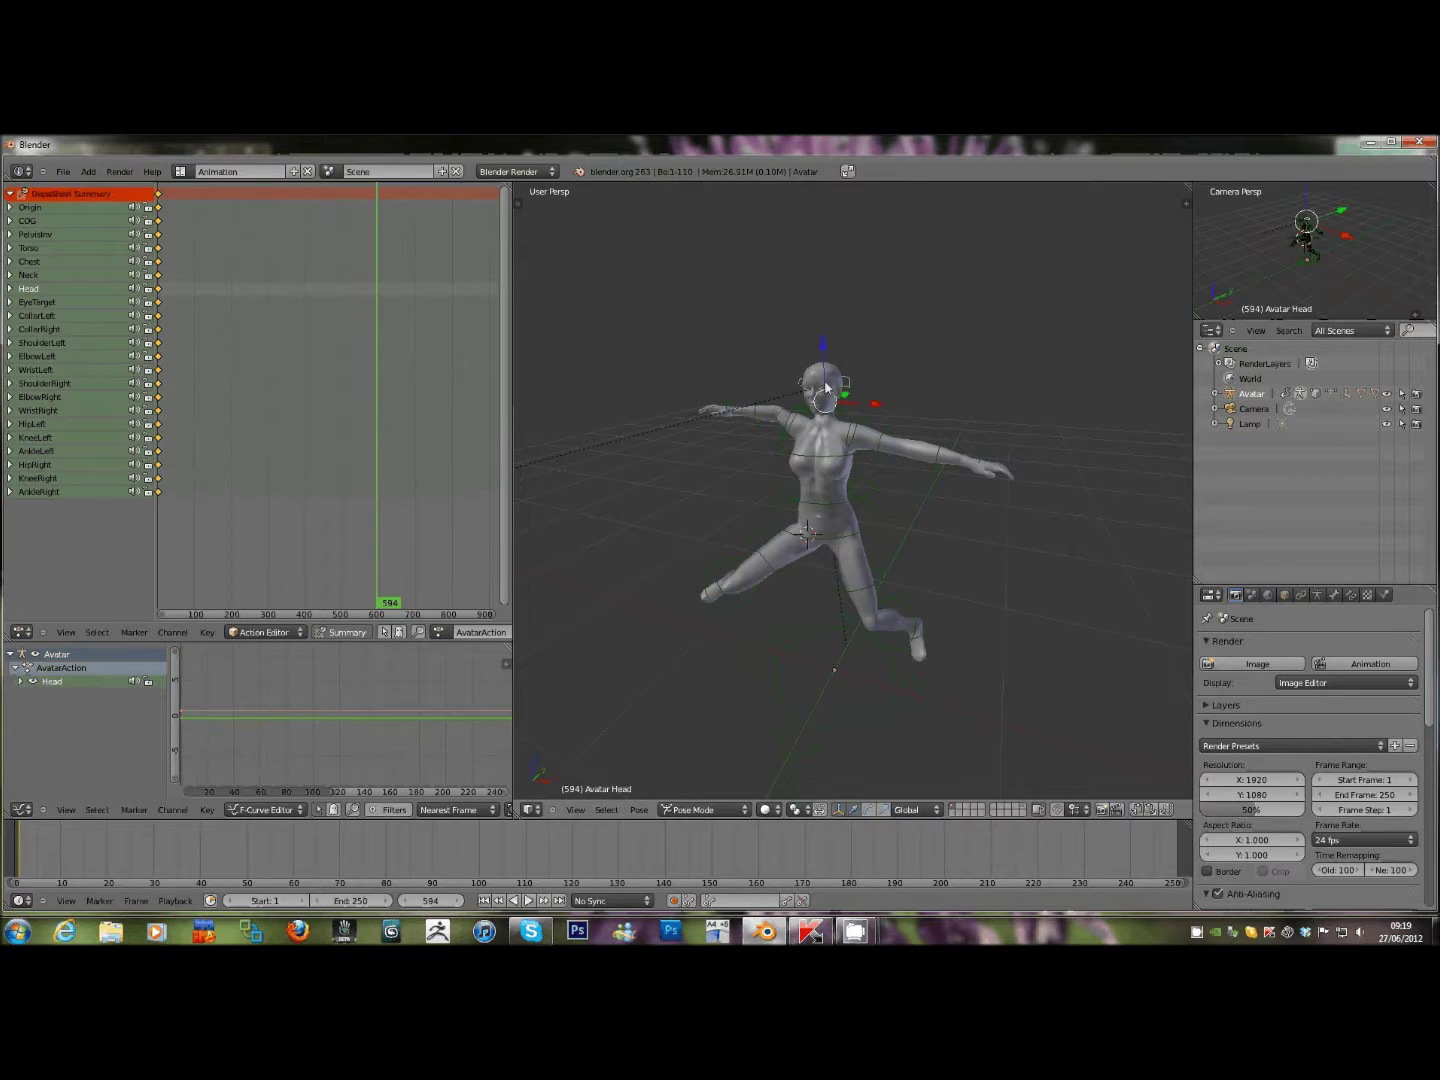
key("g")
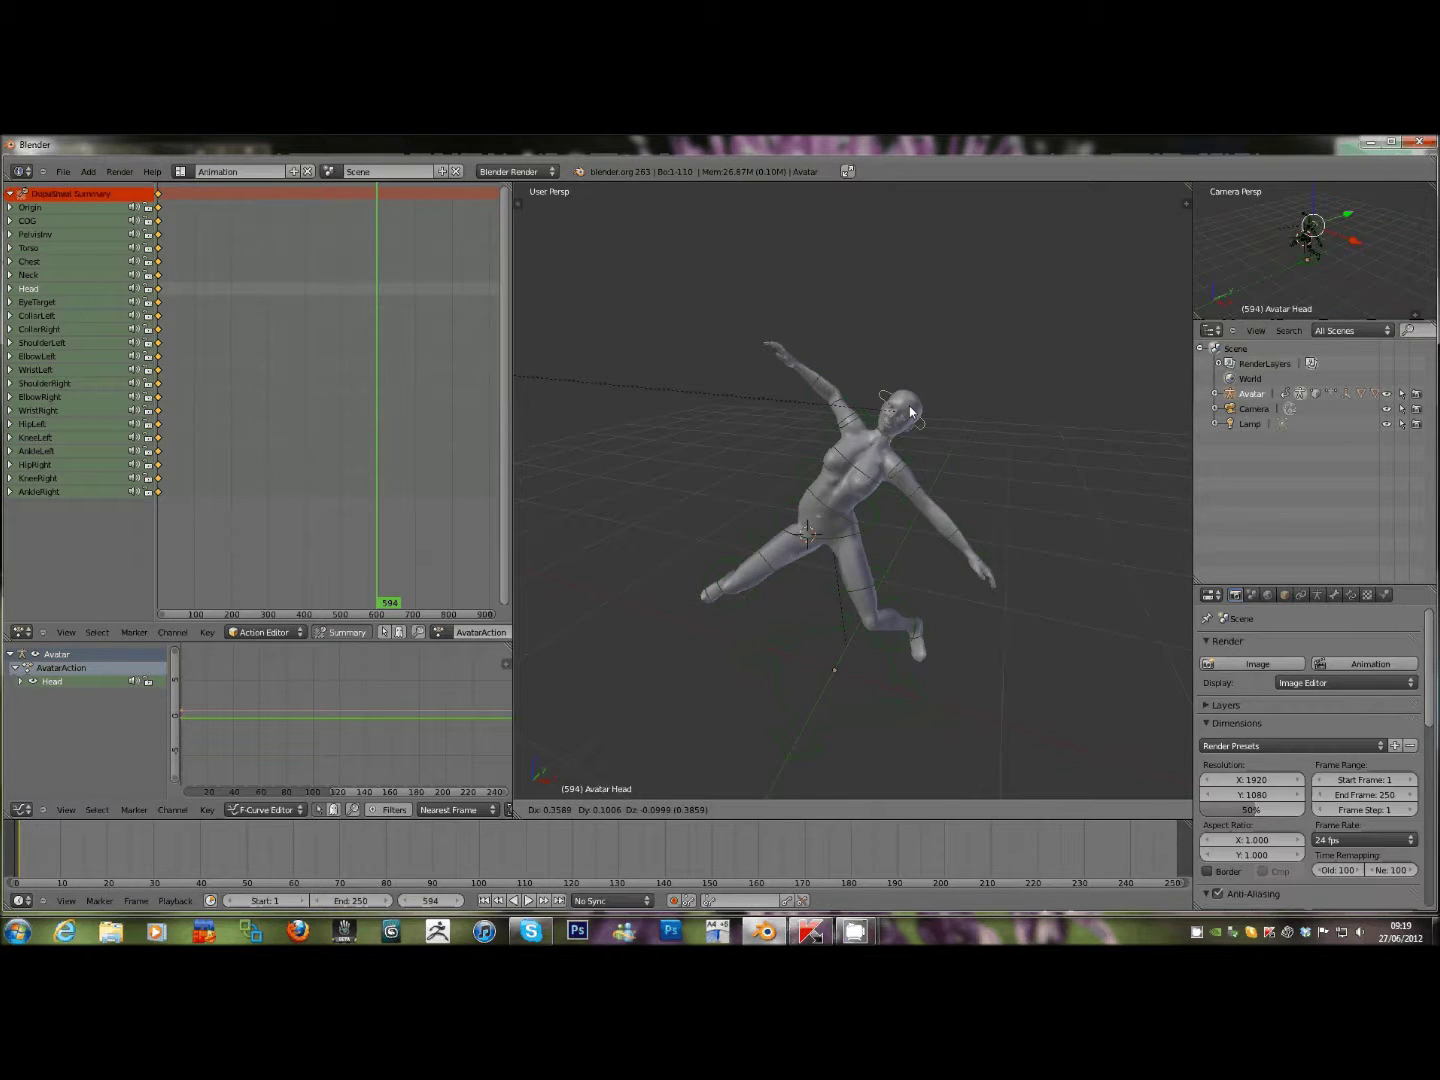
right_click(905, 411)
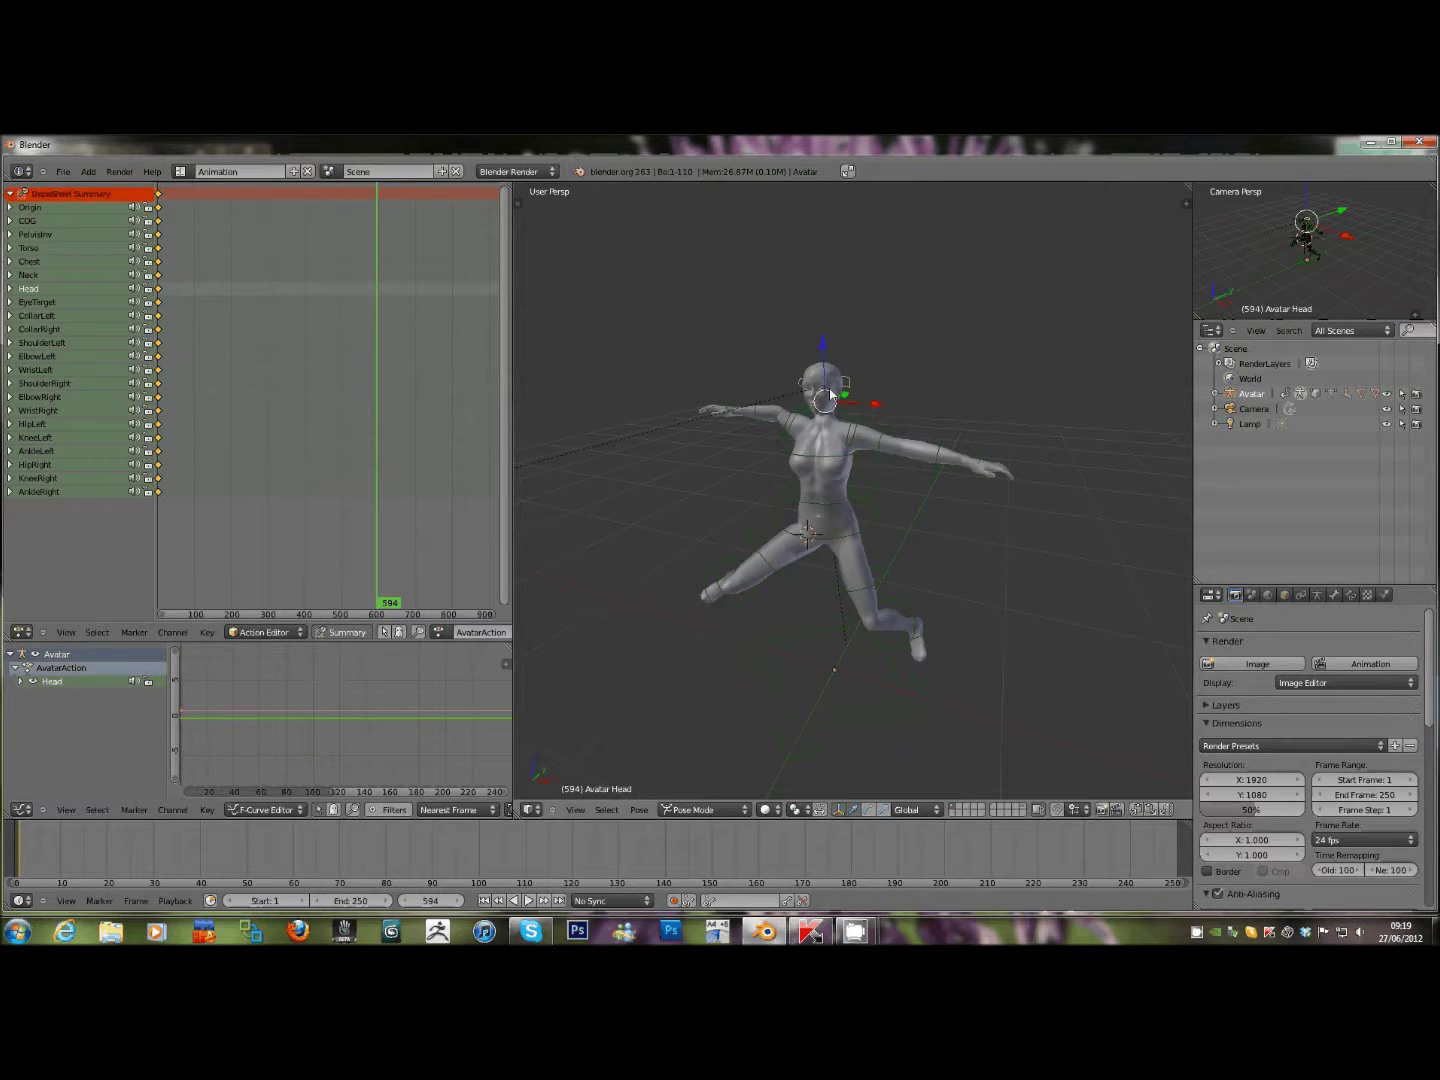
key("g")
left_click(922, 431)
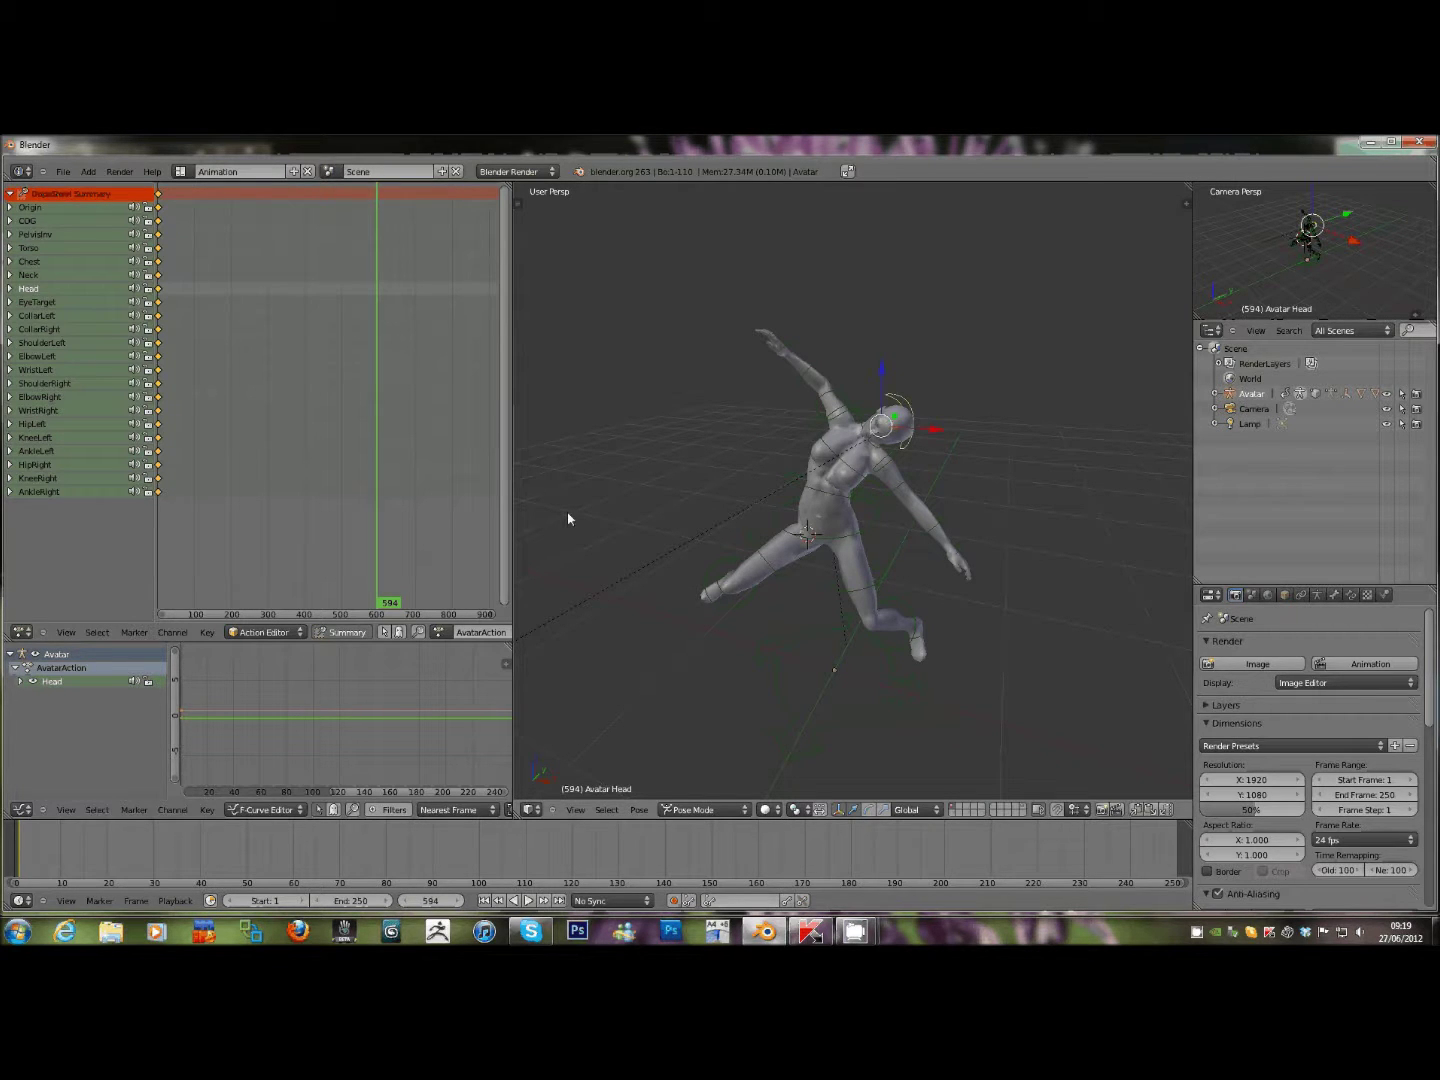
Select all of the avatar's bones and insert a Rotation keyframe at frame 594.
key("a")
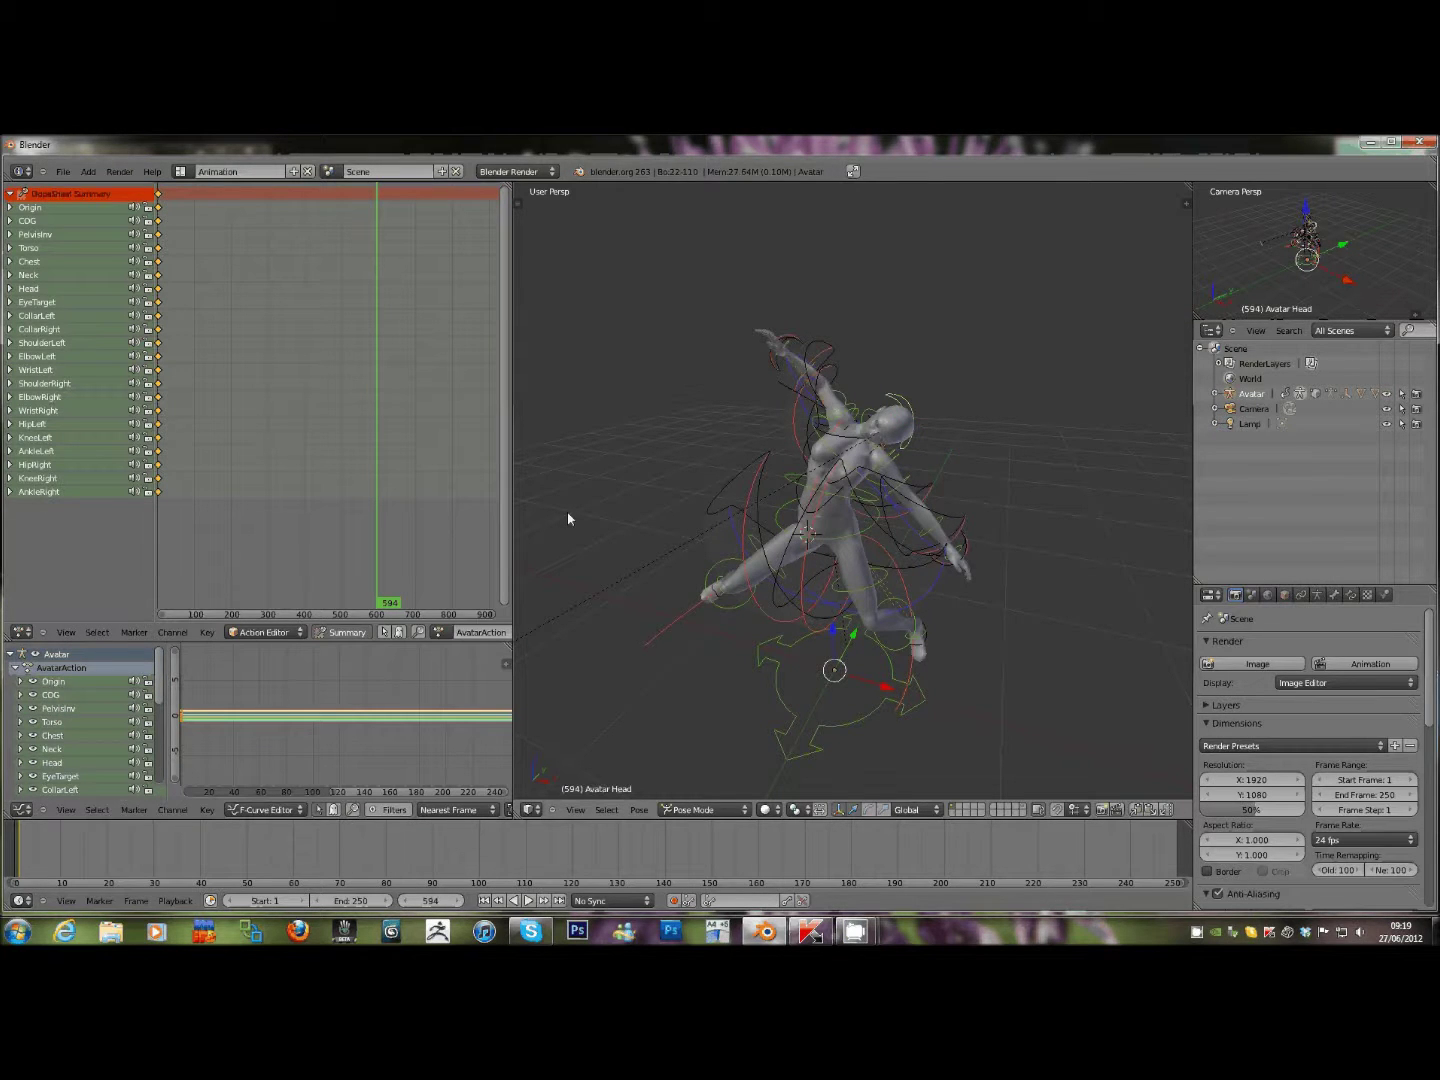
key("i")
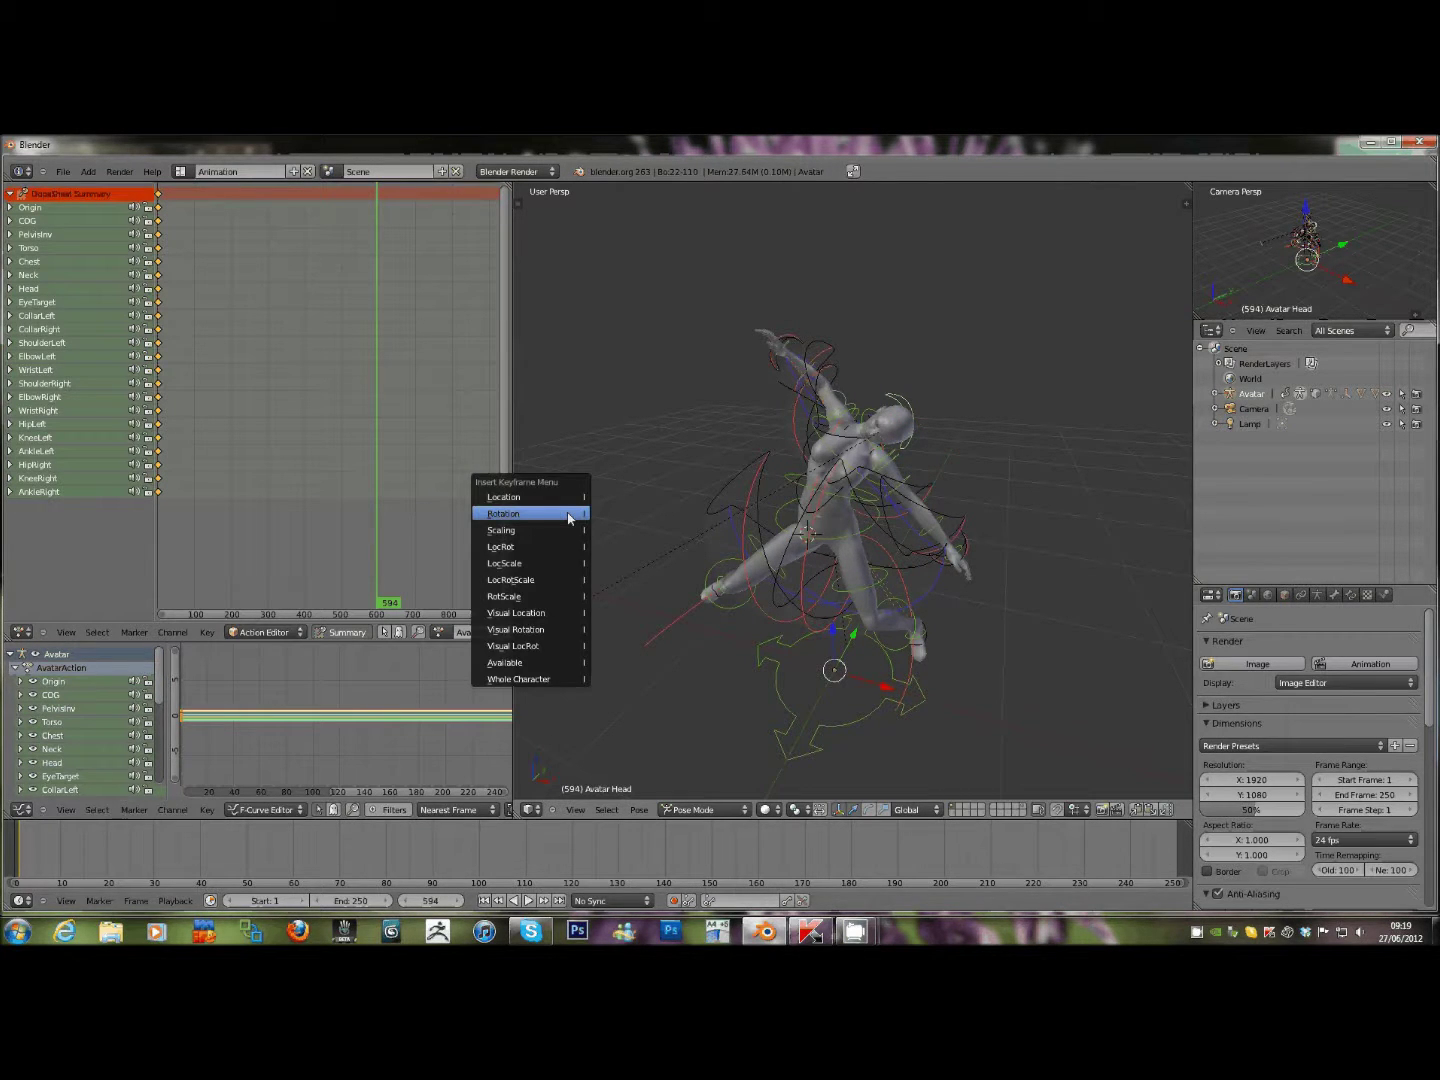
left_click(525, 516)
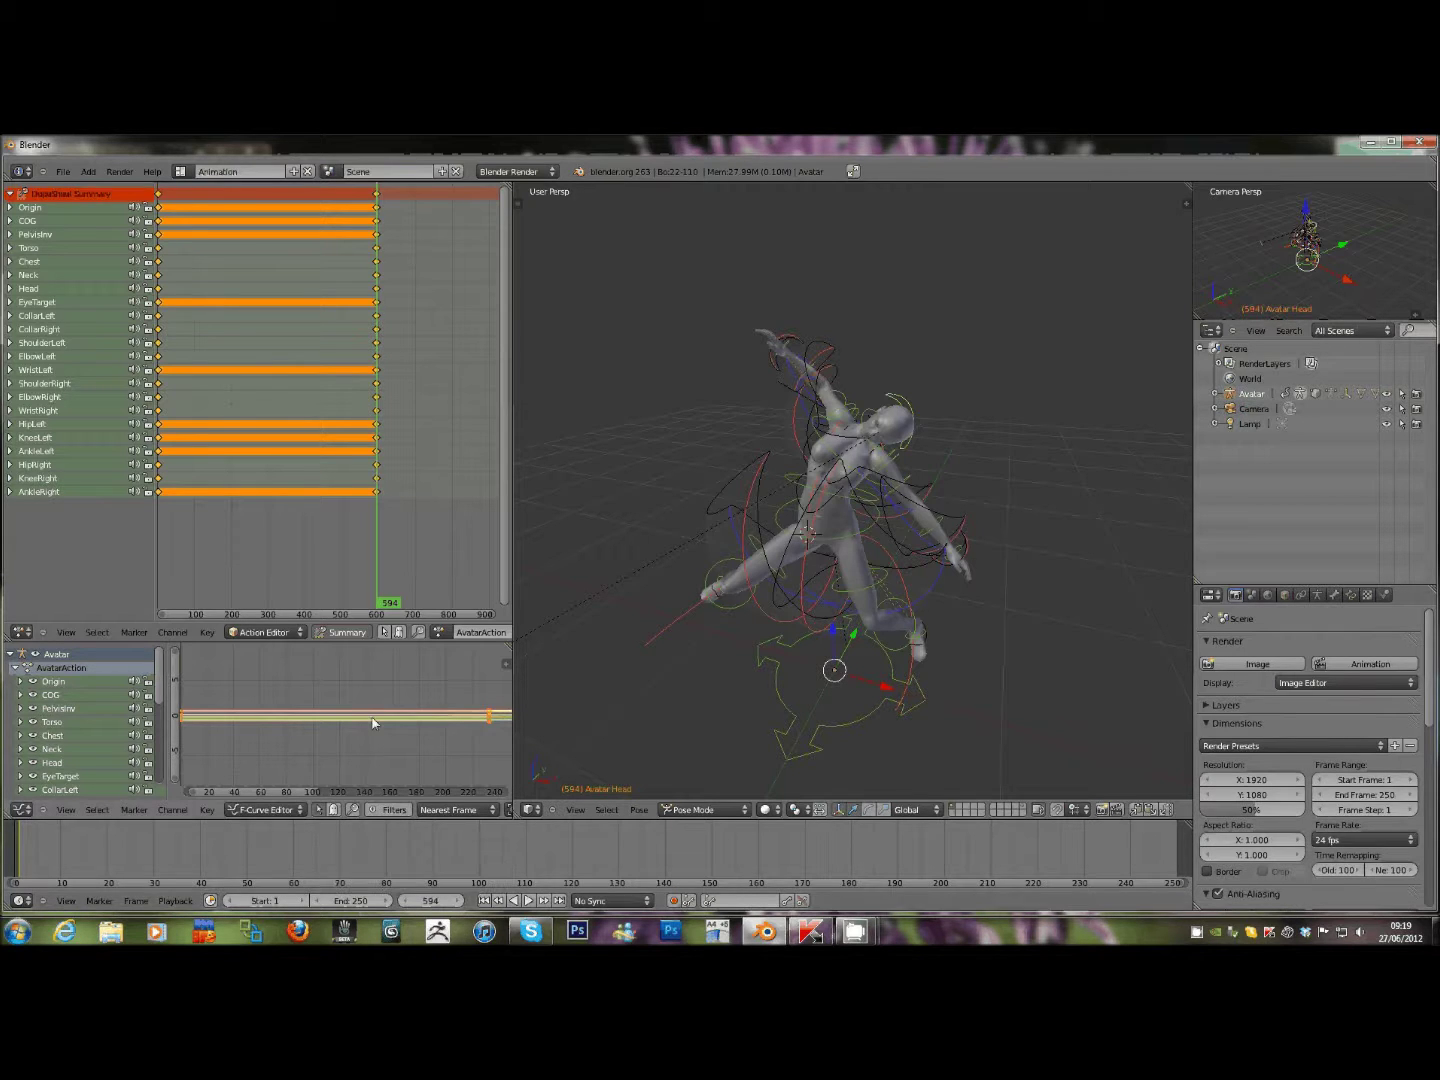
Set the animation's end frame to 240.
left_click(352, 901)
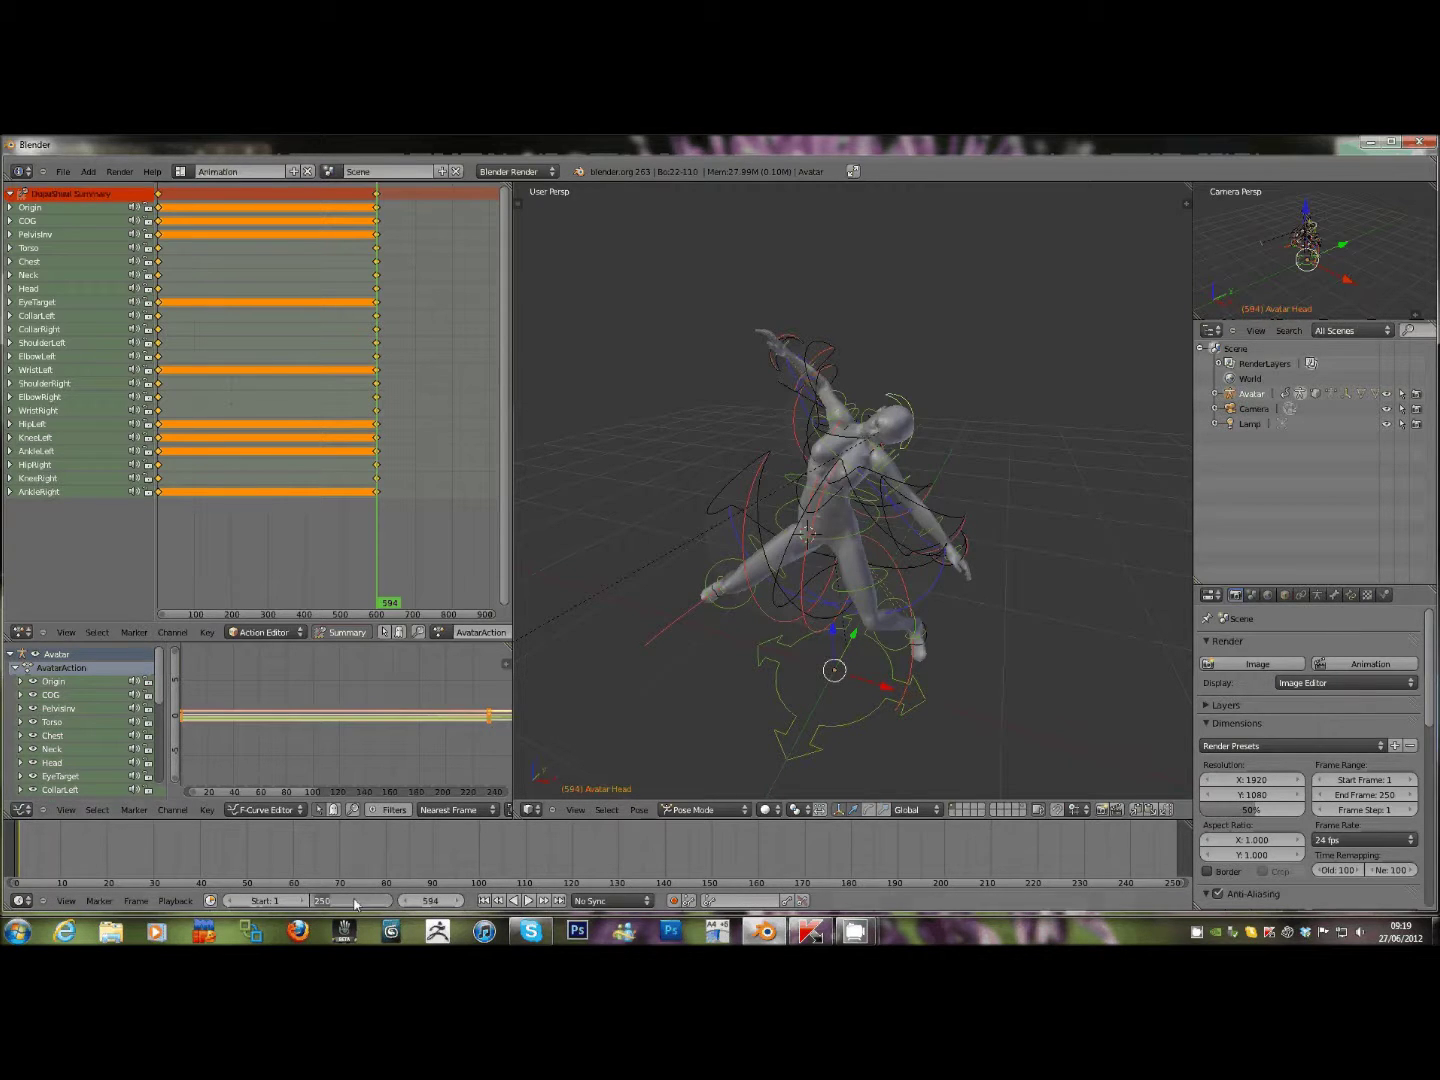
type("240")
key("Return")
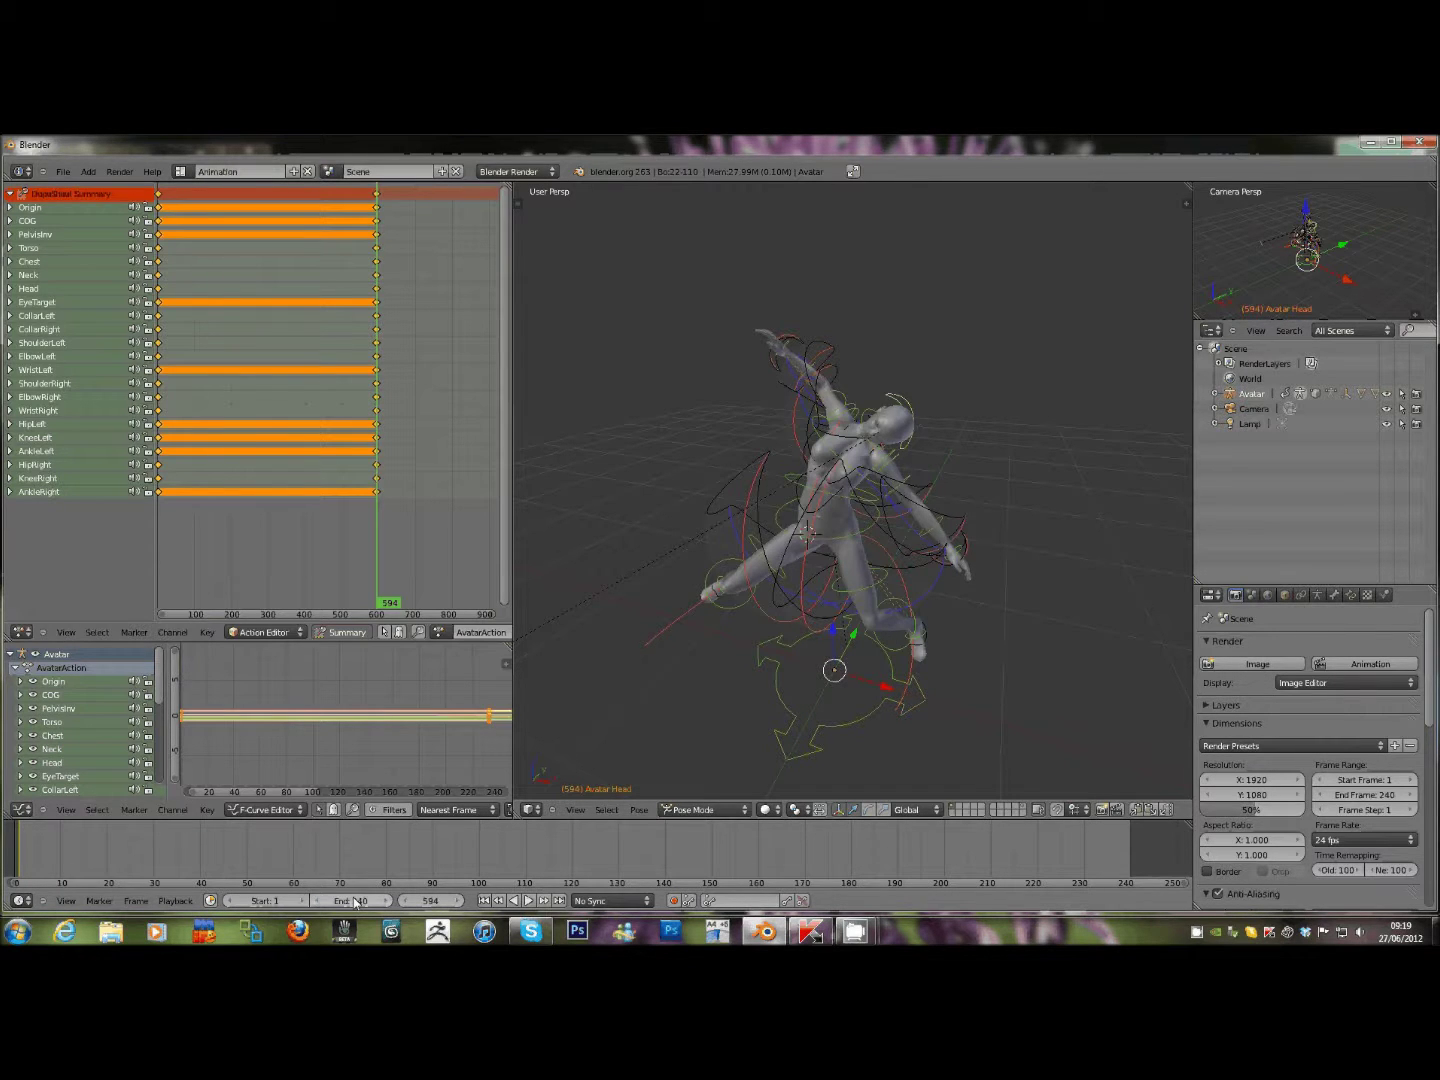
Return to frame 1, play the animation to preview the motion, and stop playback.
left_click(503, 902)
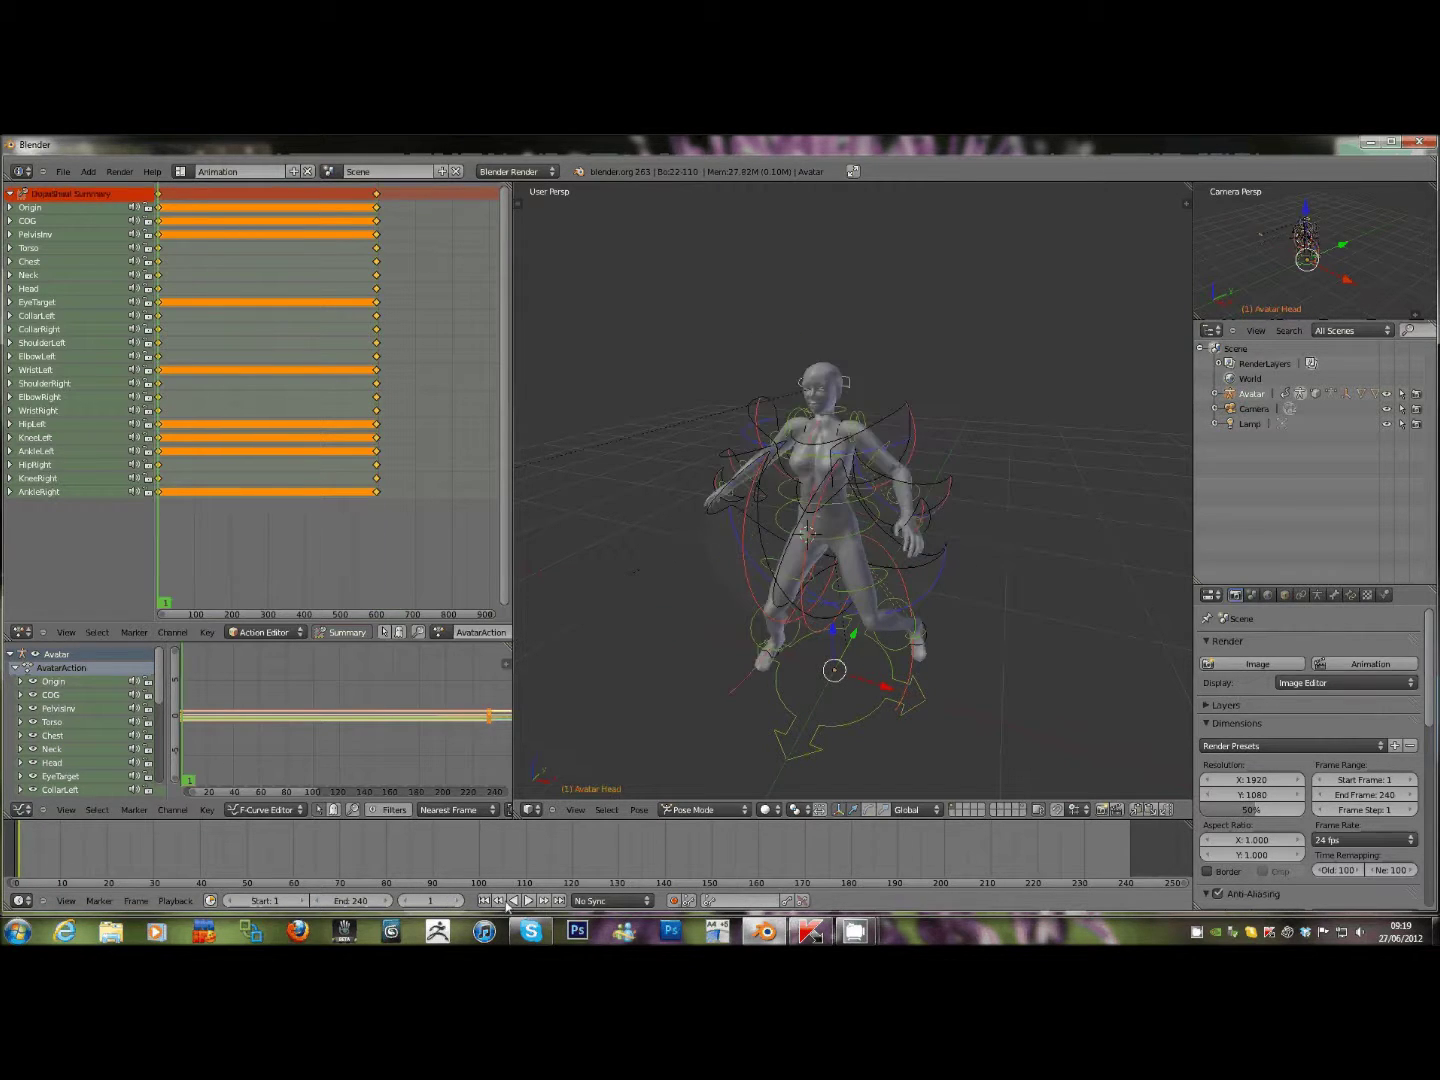
left_click(529, 902)
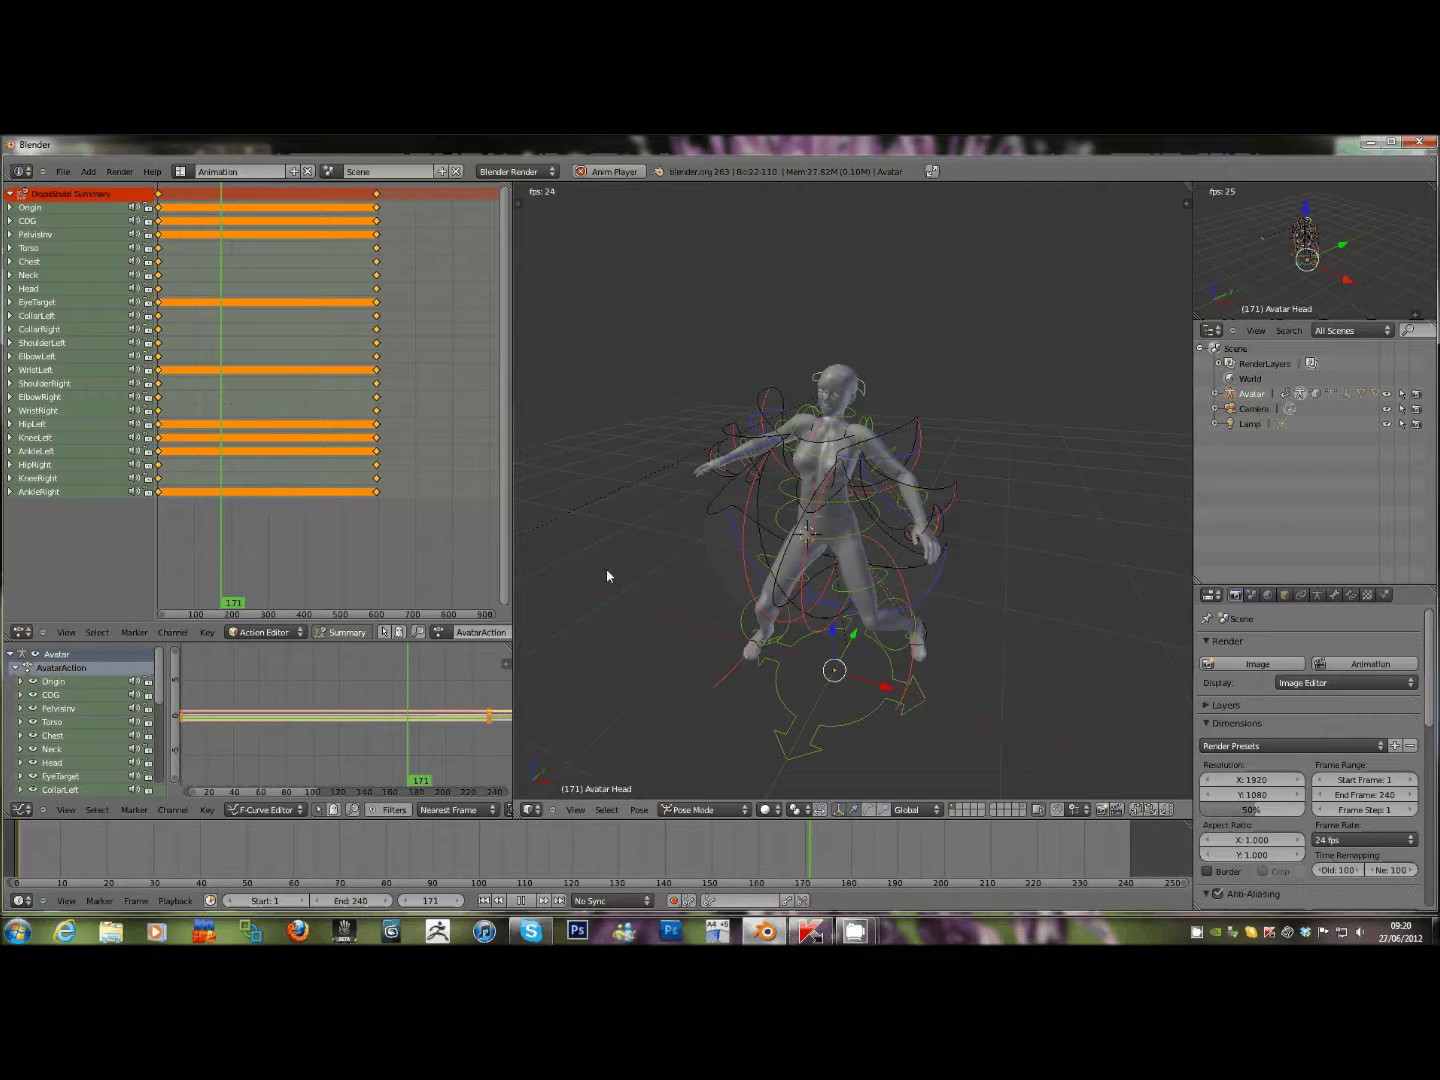
left_click(521, 901)
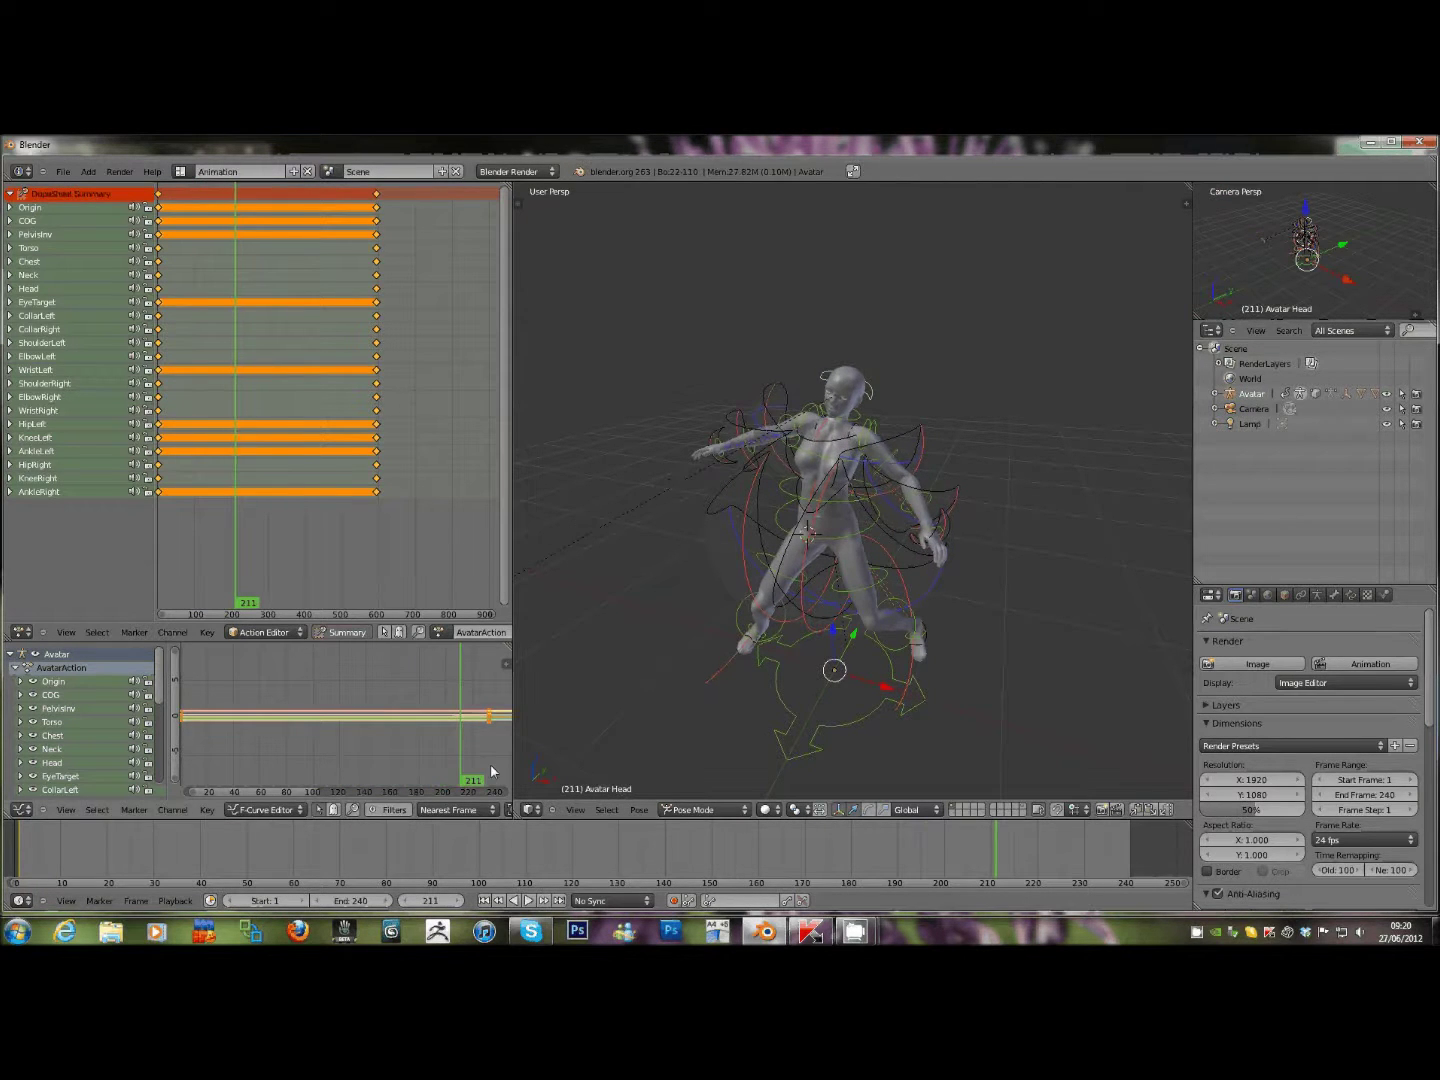
Go to frame 114 and bend the upper body forward by moving the Head bone downward.
left_click_drag(490, 770, 333, 764)
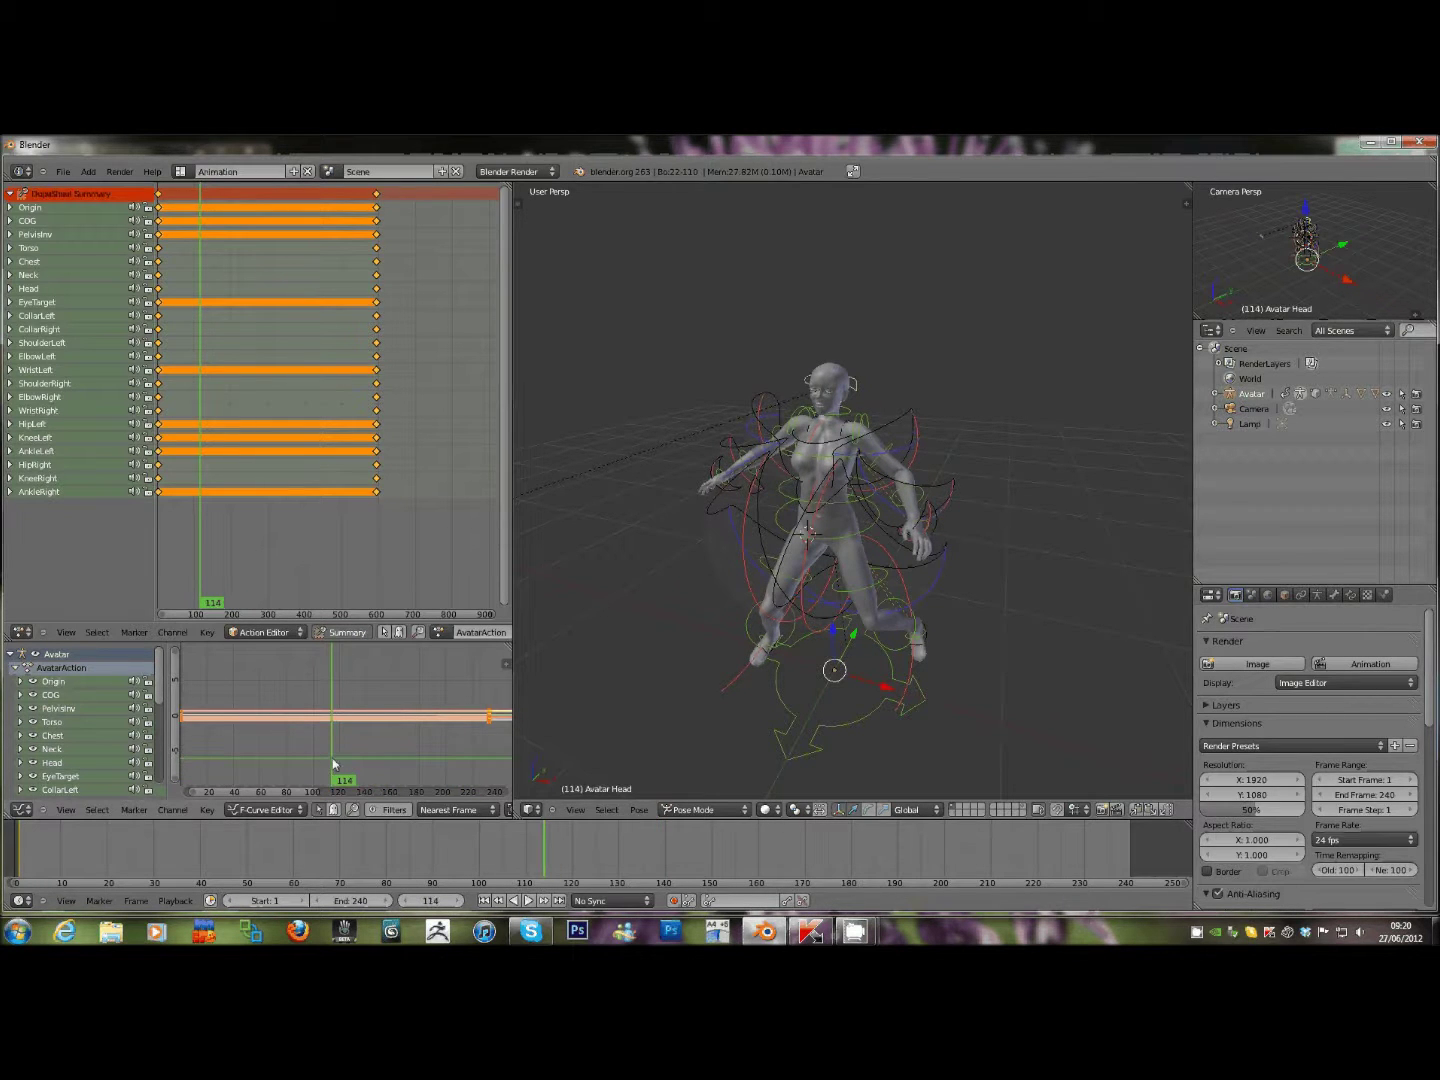
right_click(855, 390)
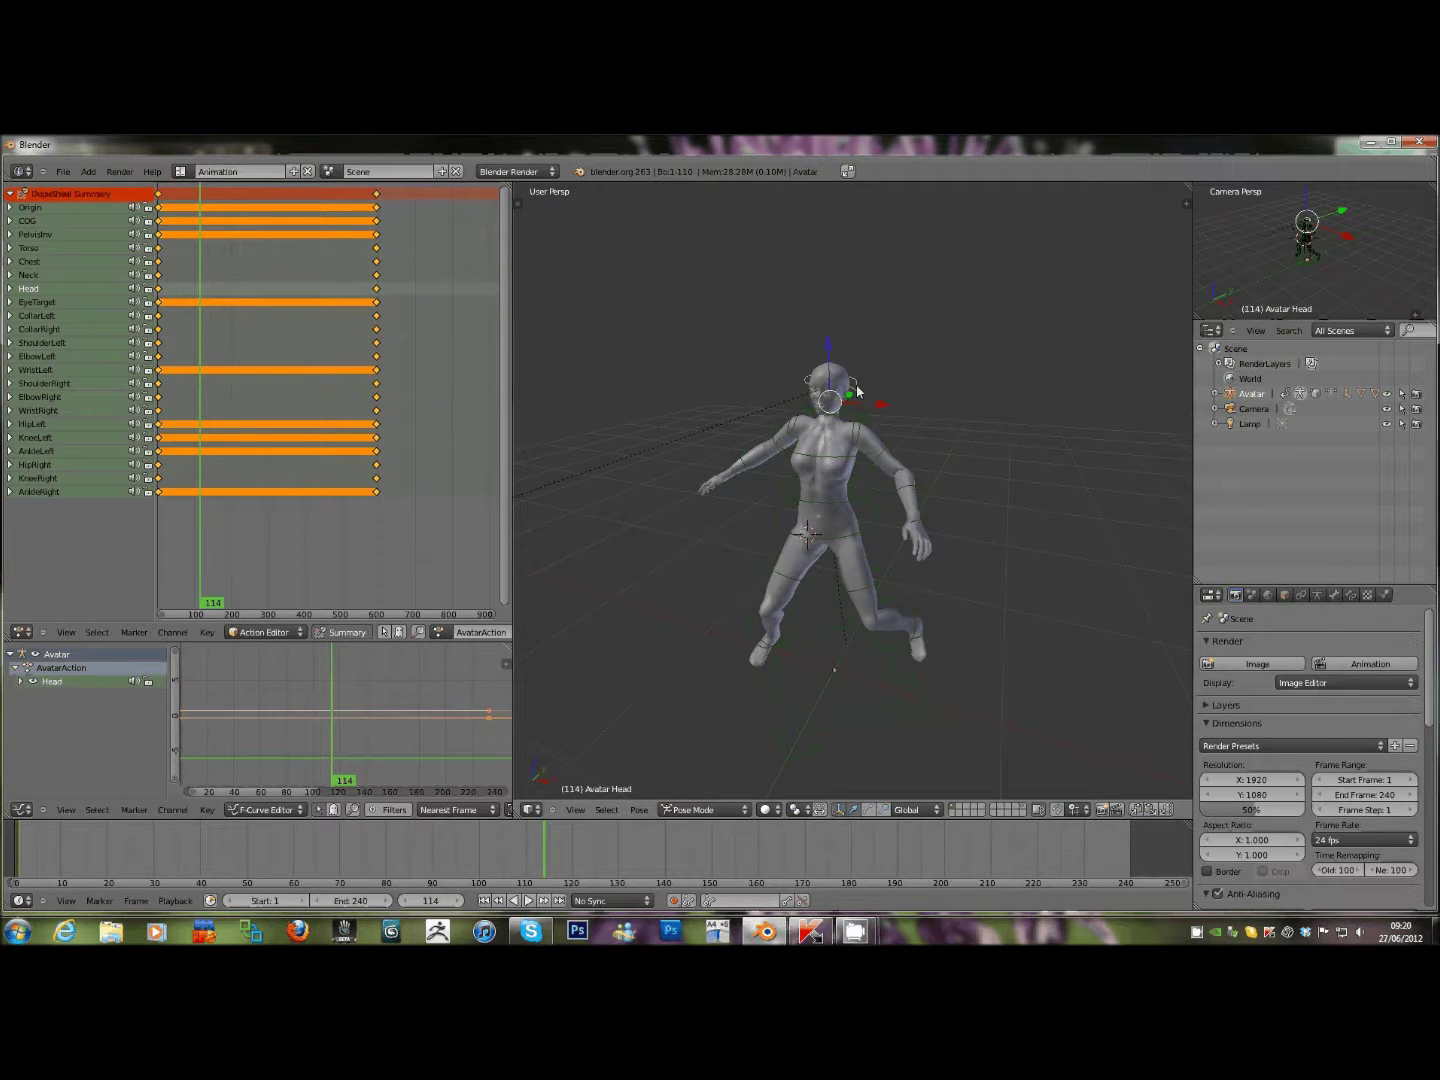
key("g")
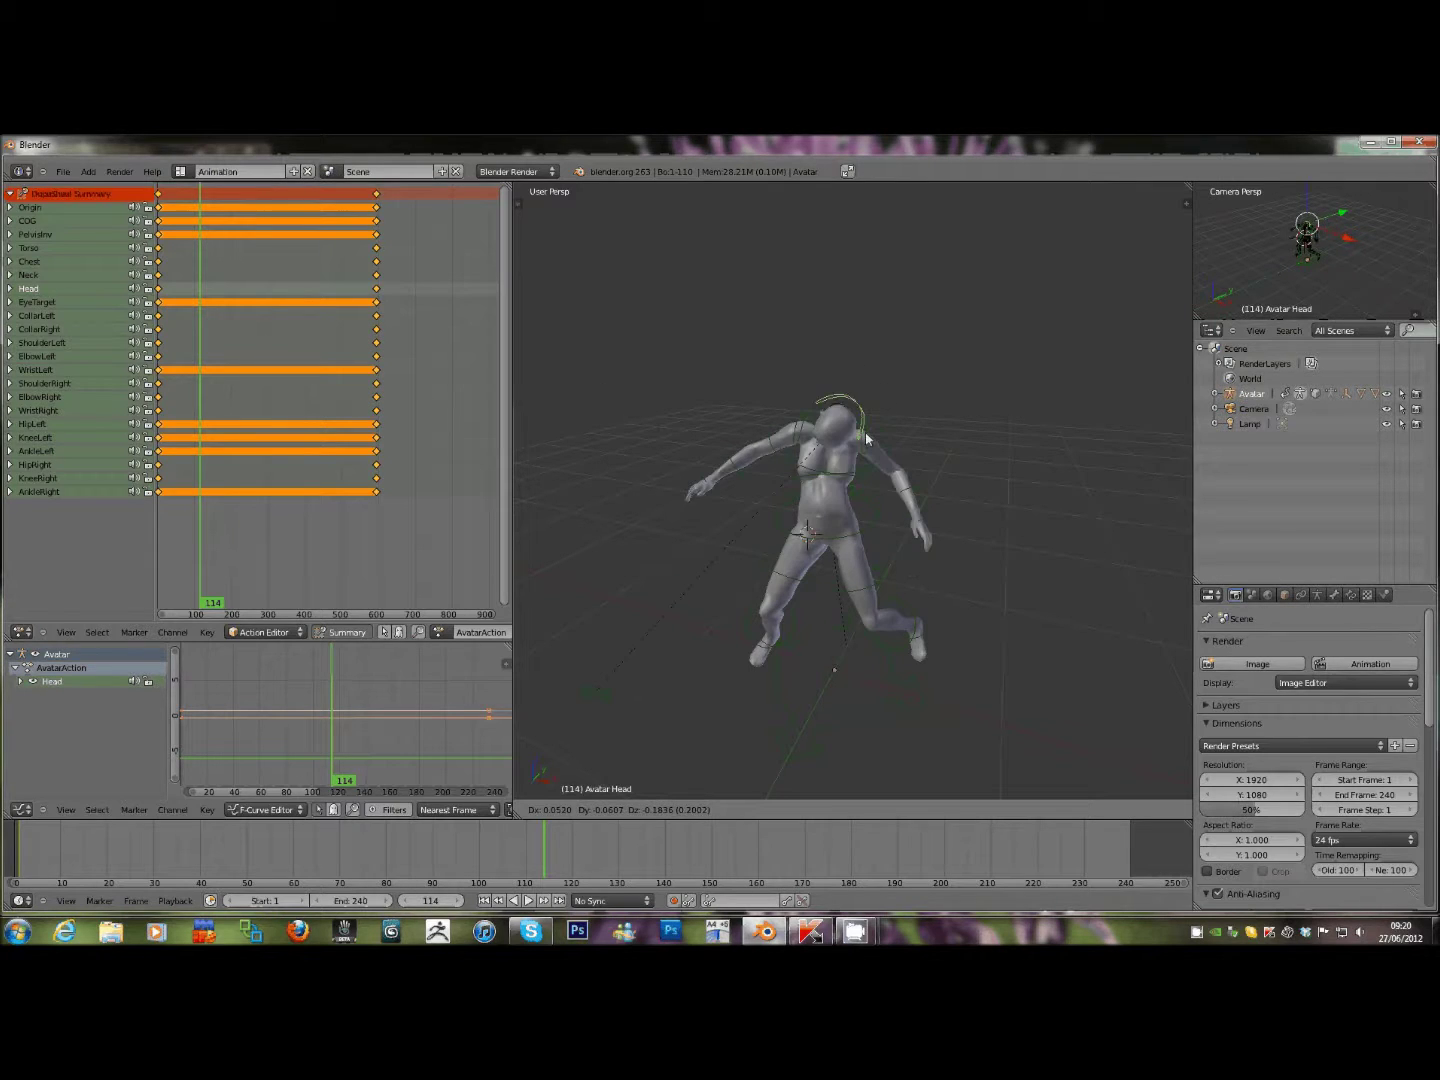
key("Escape")
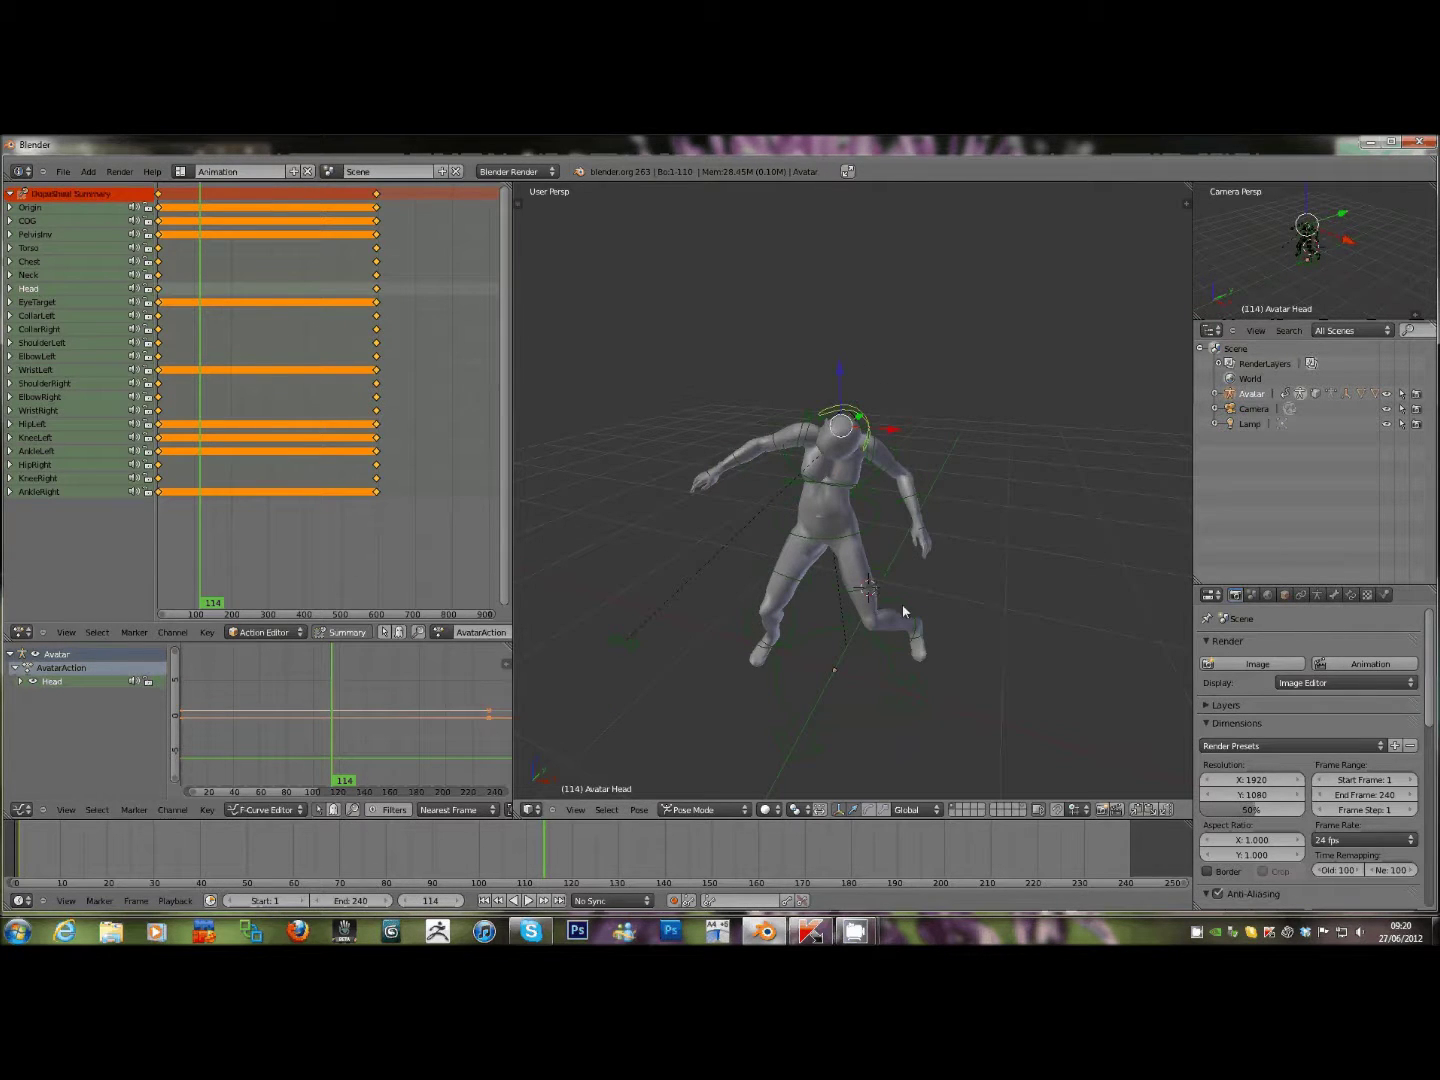
Move the KneeLeft bone inward along the X axis, and twist and lean the body by moving the Torso bone downward.
right_click(902, 604)
key("g")
key("x")
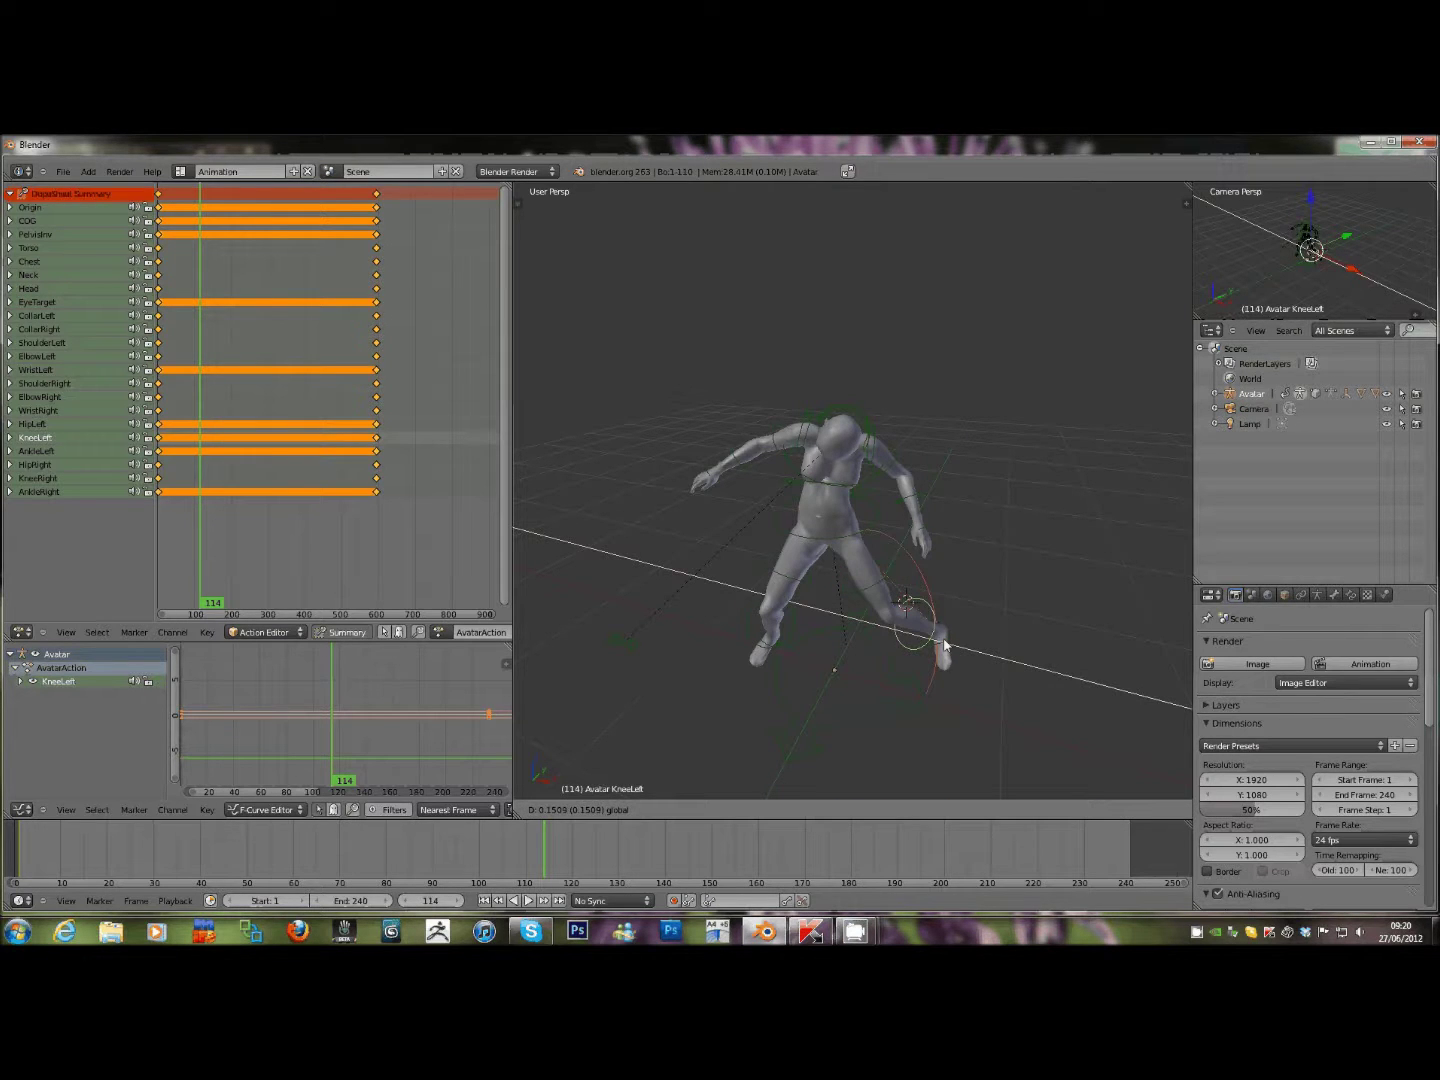
left_click(877, 617)
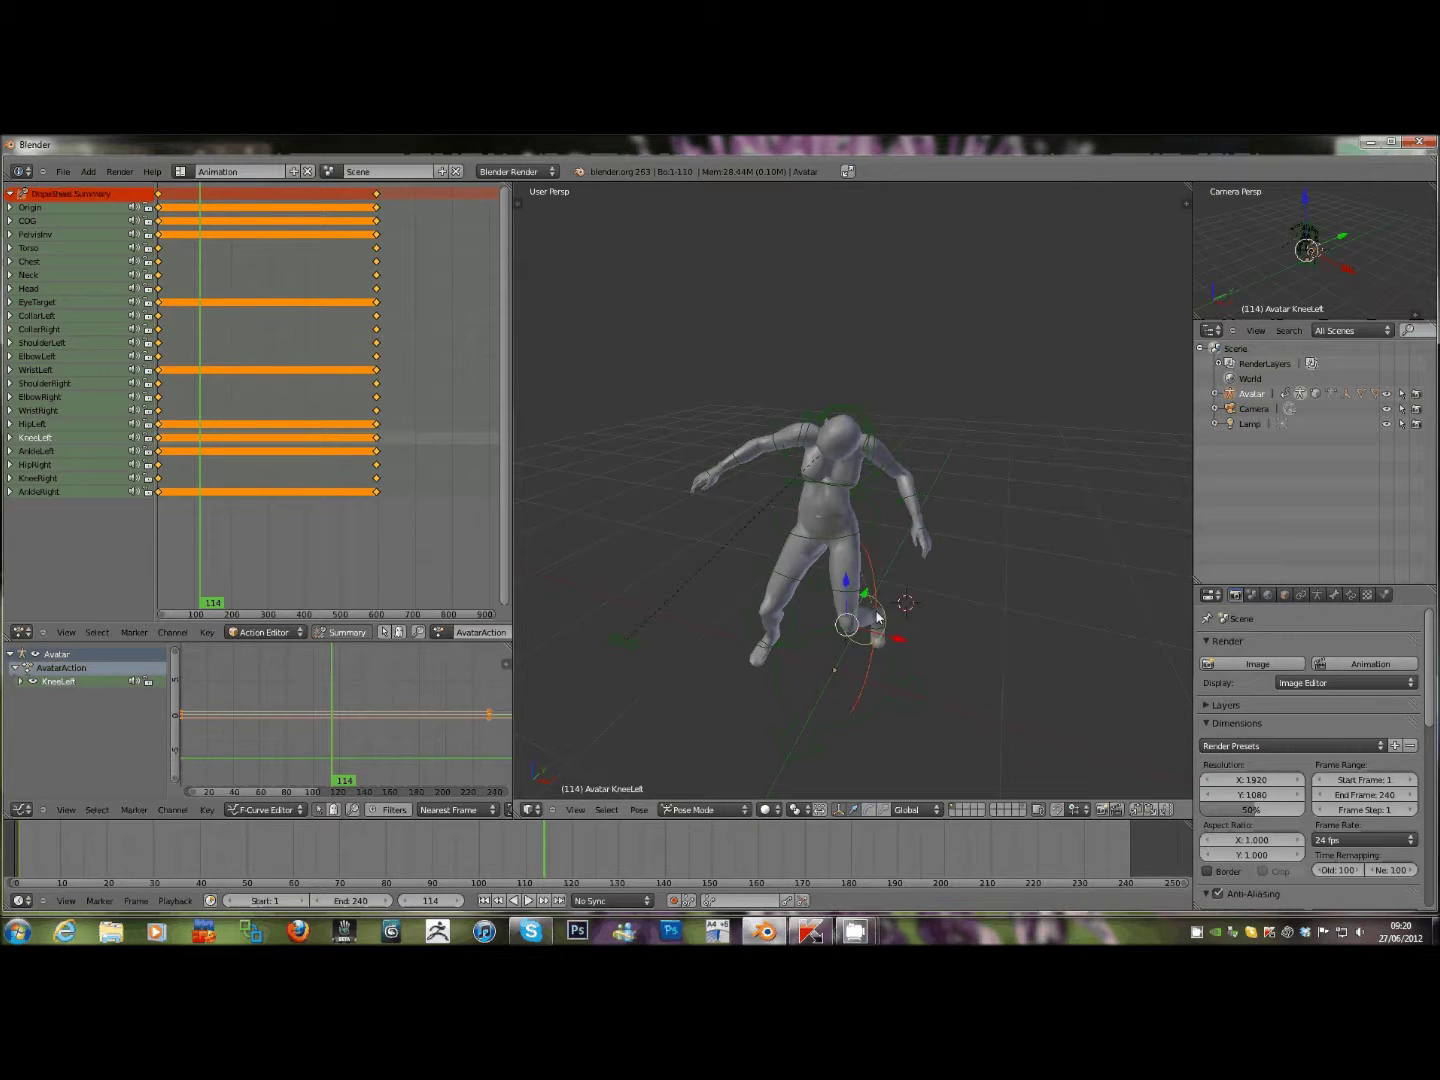
right_click(794, 489)
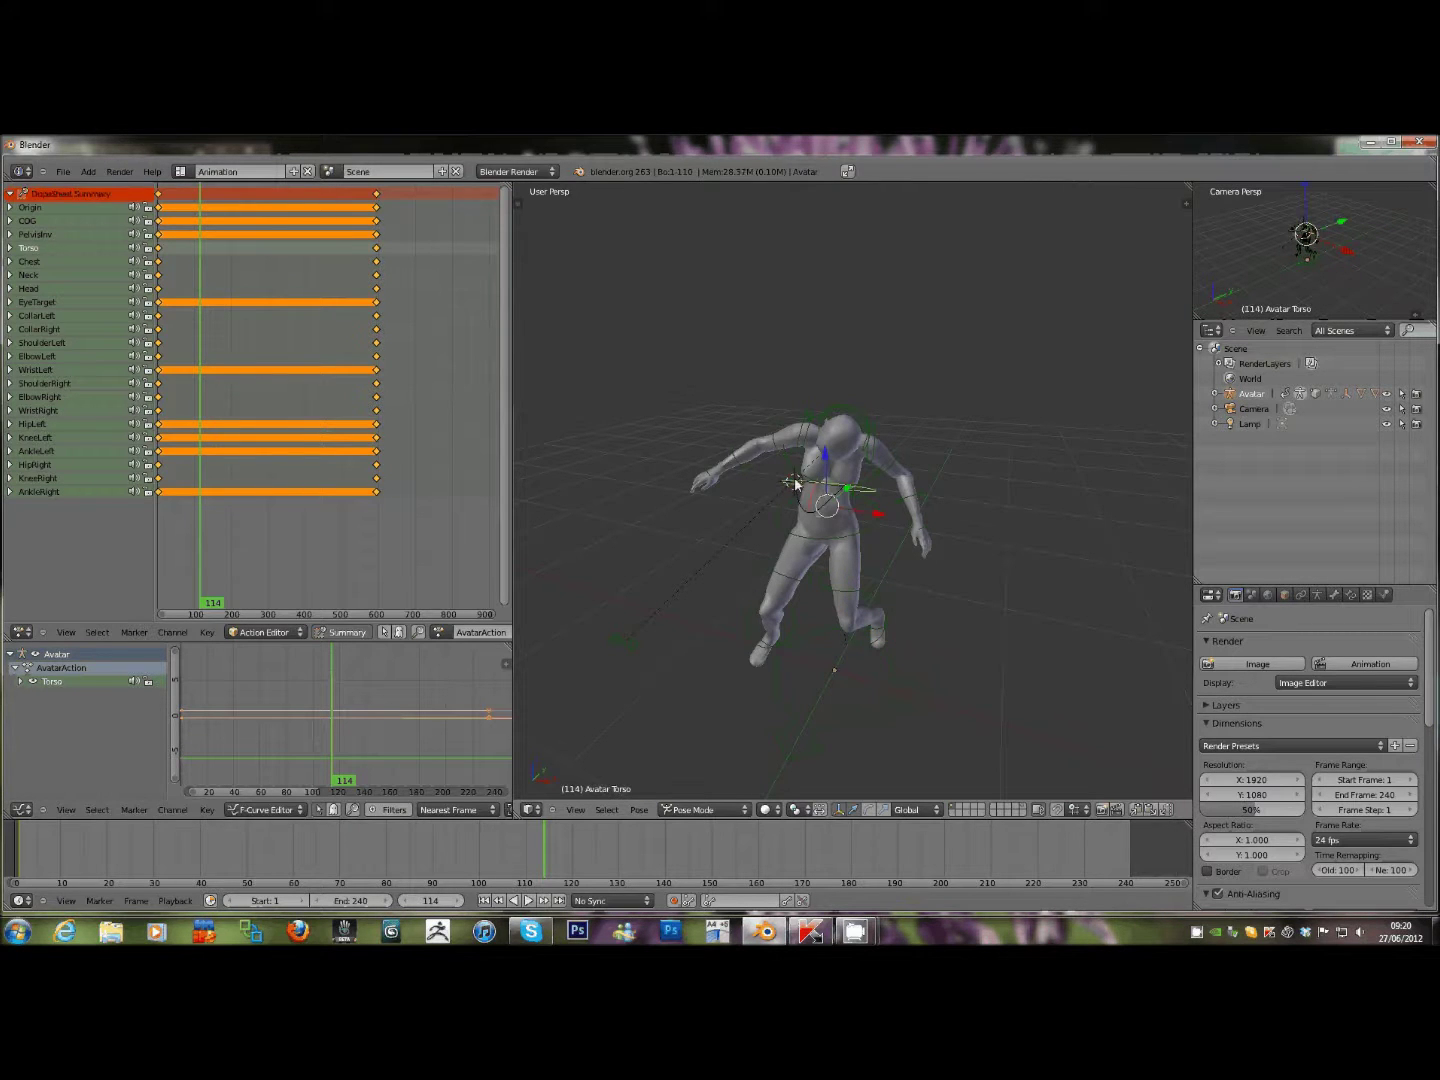
key("g")
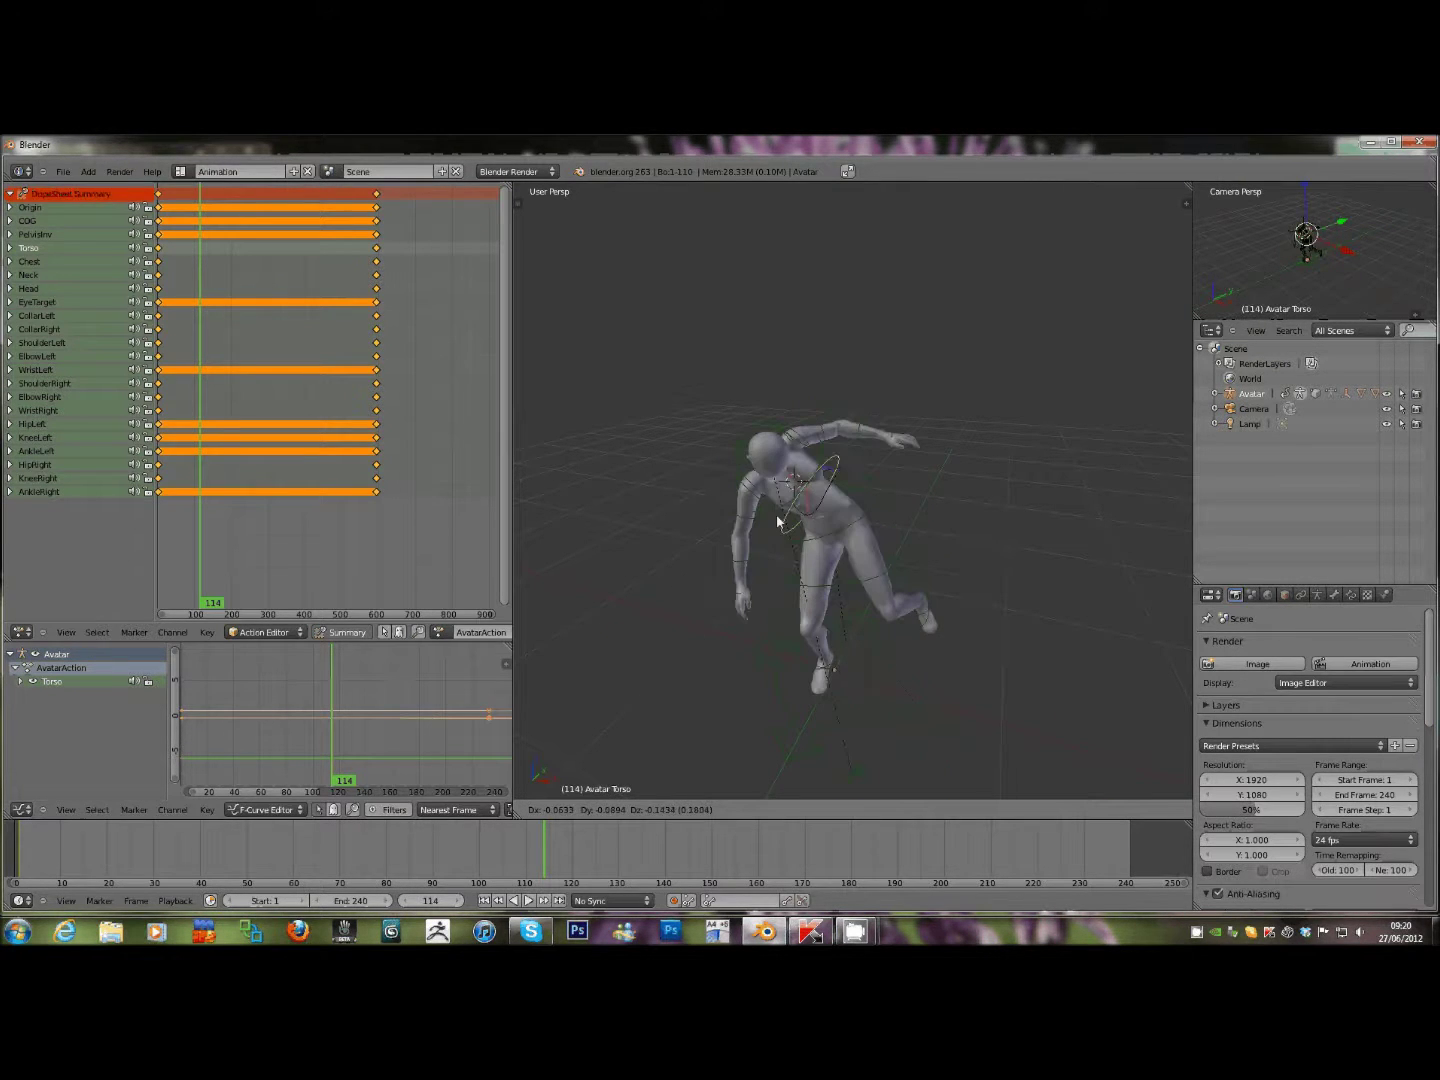
left_click(793, 551)
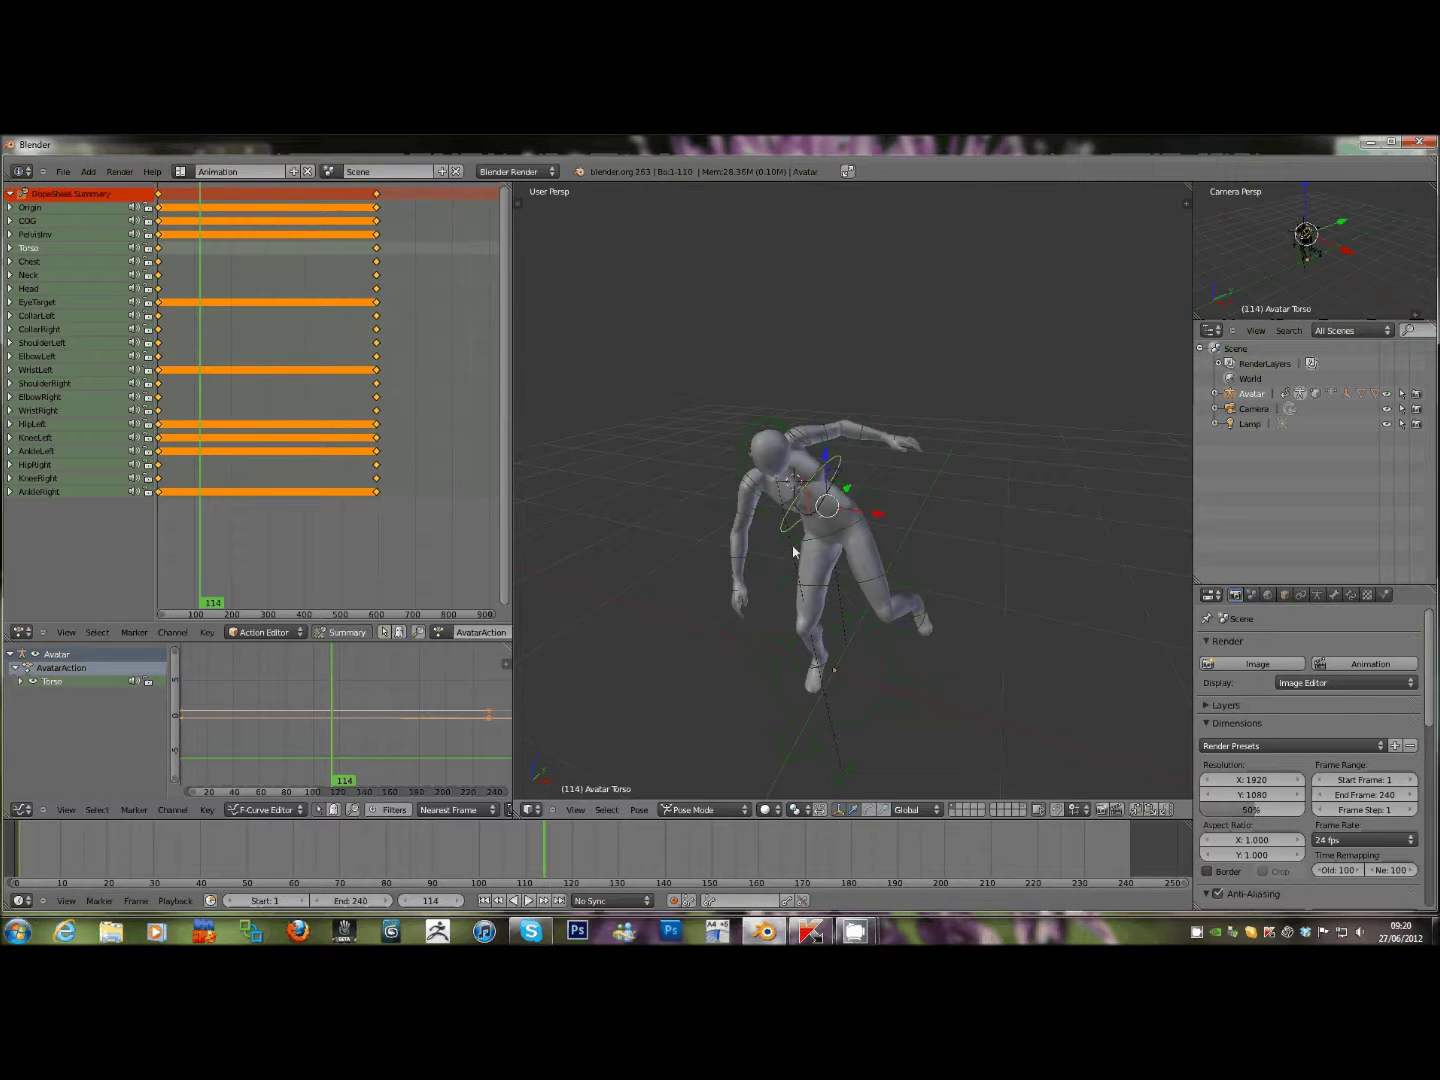
Select all of the avatar's bones and insert a Rotation keyframe at frame 114.
key("a")
key("a")
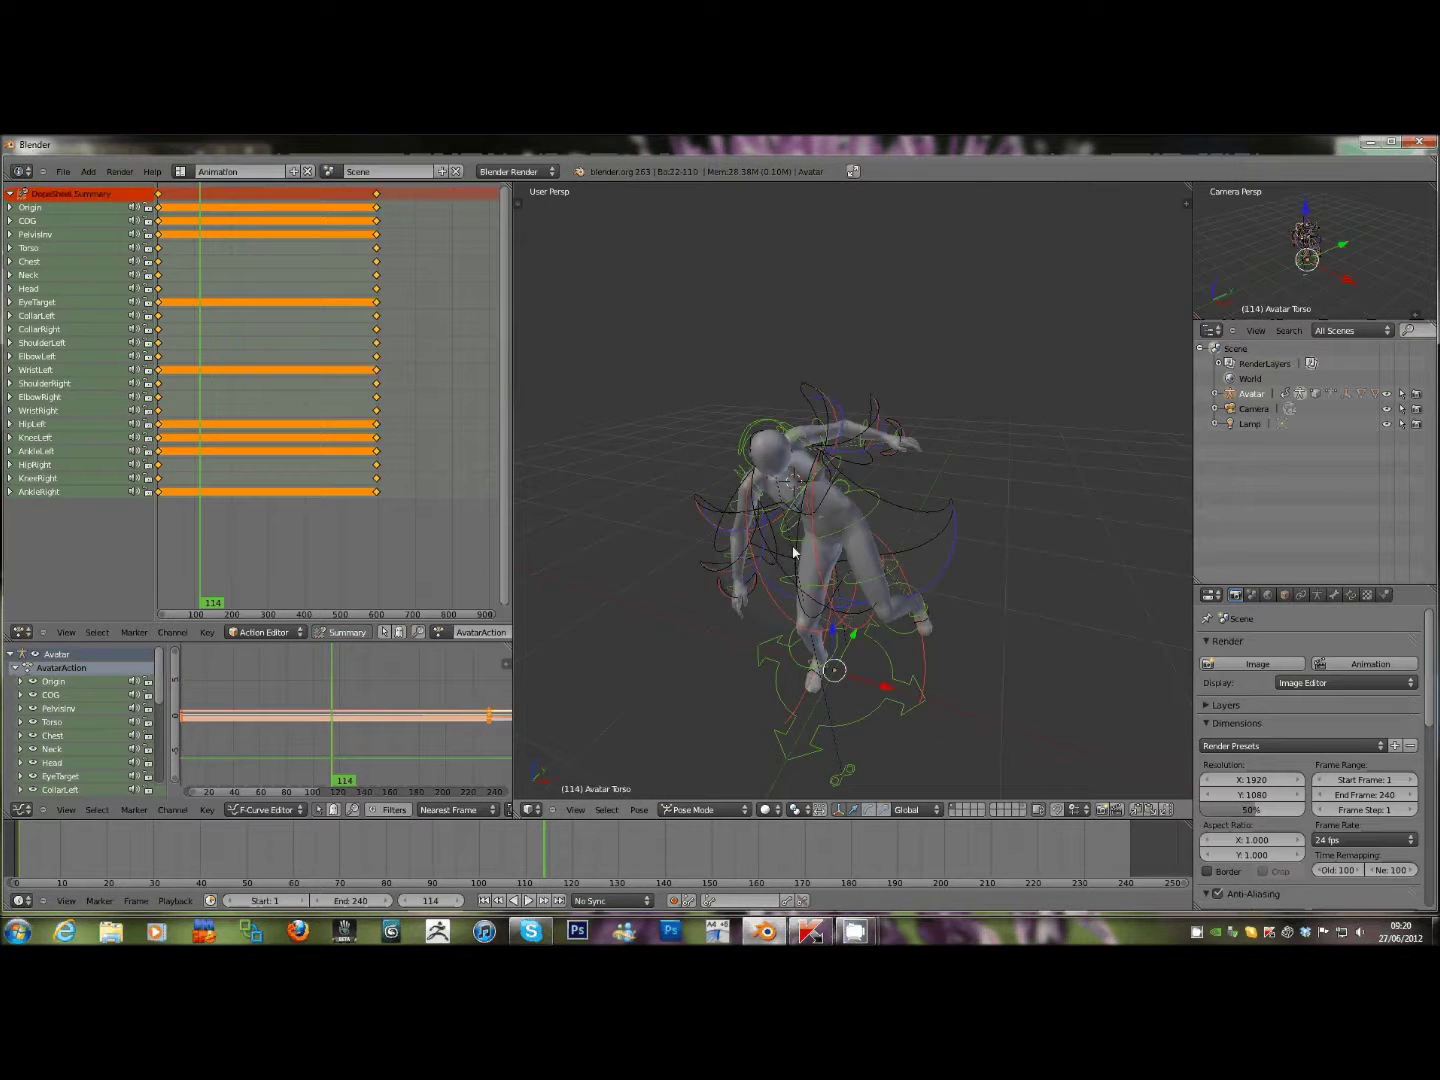
key("i")
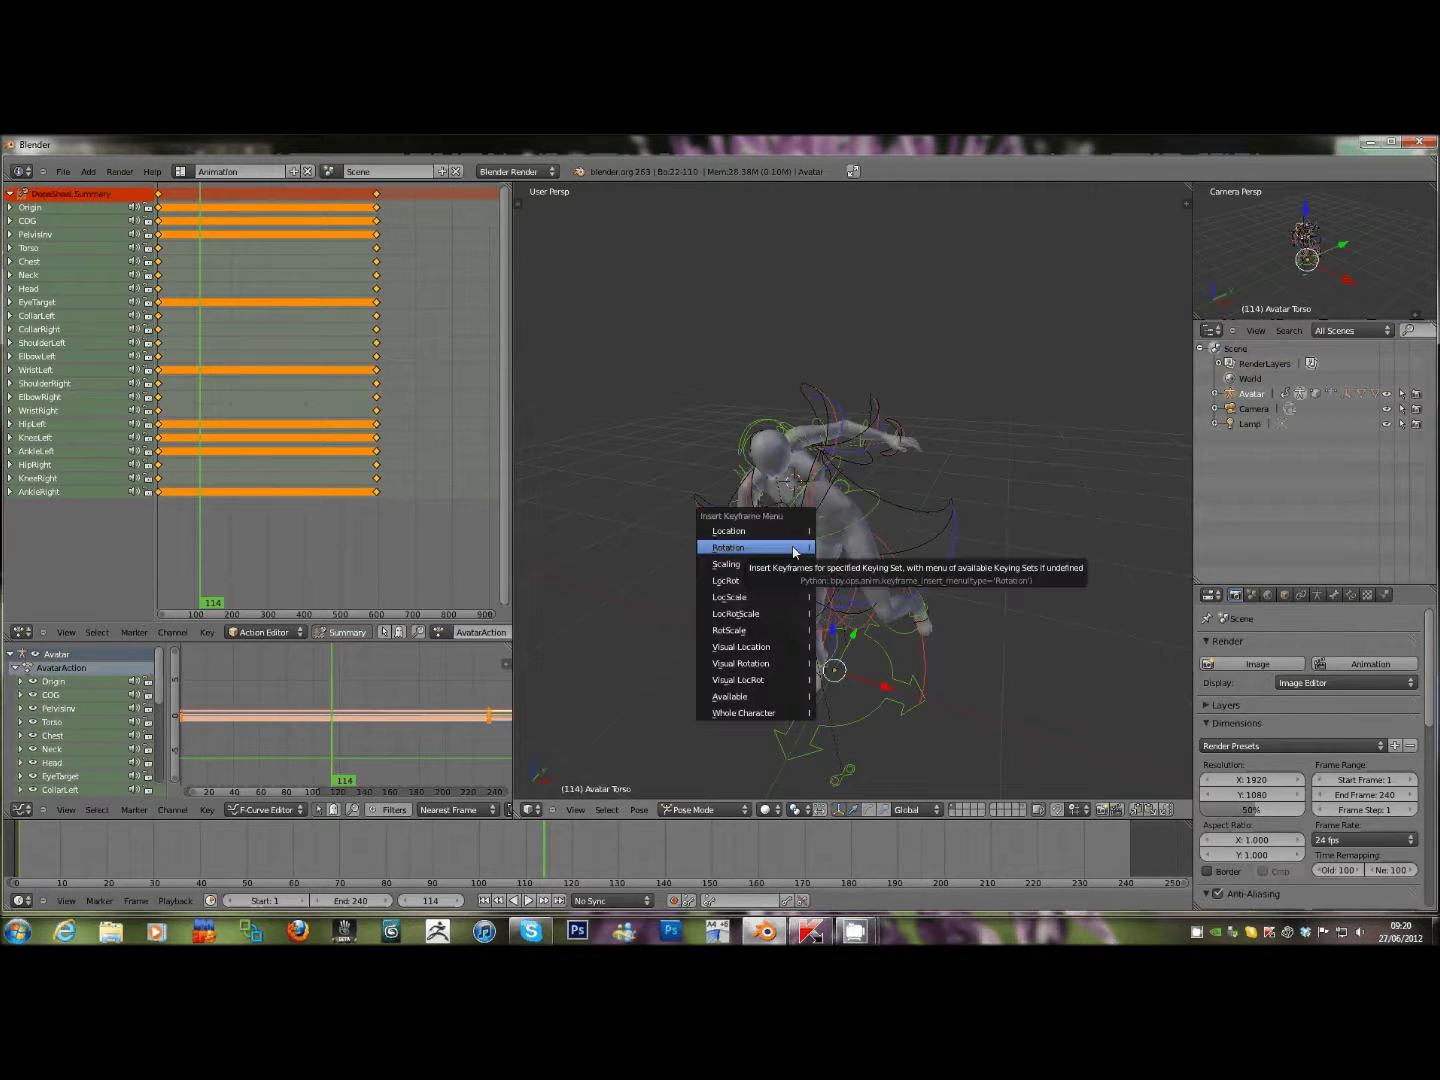
left_click(793, 553)
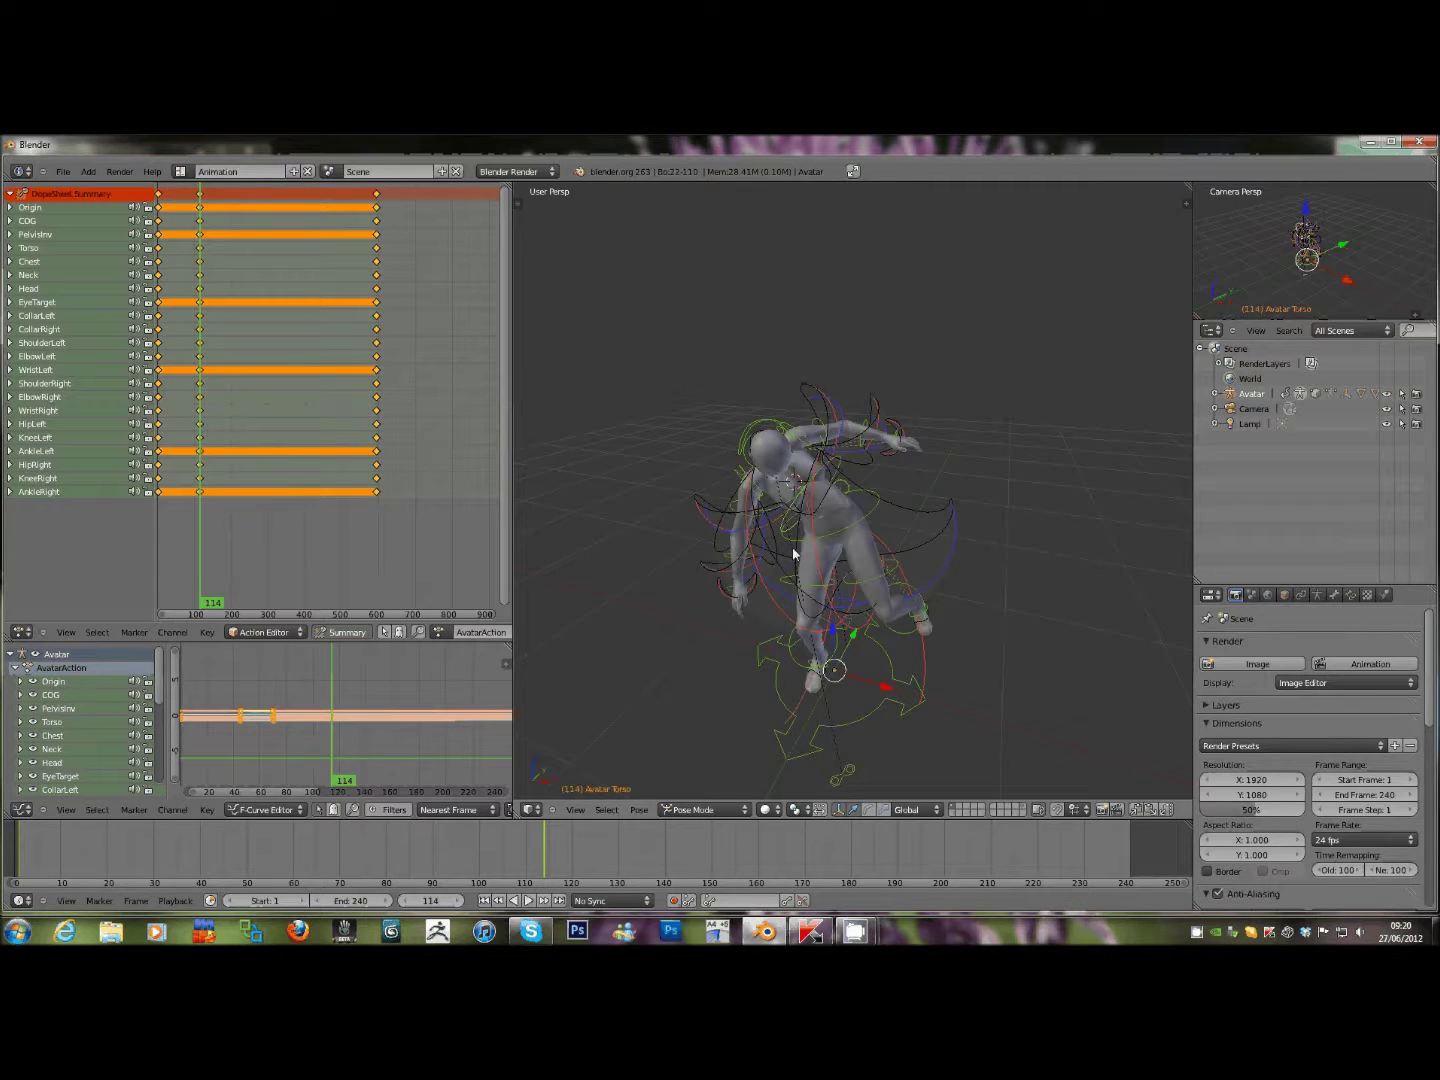
Play the animation from frame 1 to review the added middle pose, then stop and return to frame 1.
left_click(483, 900)
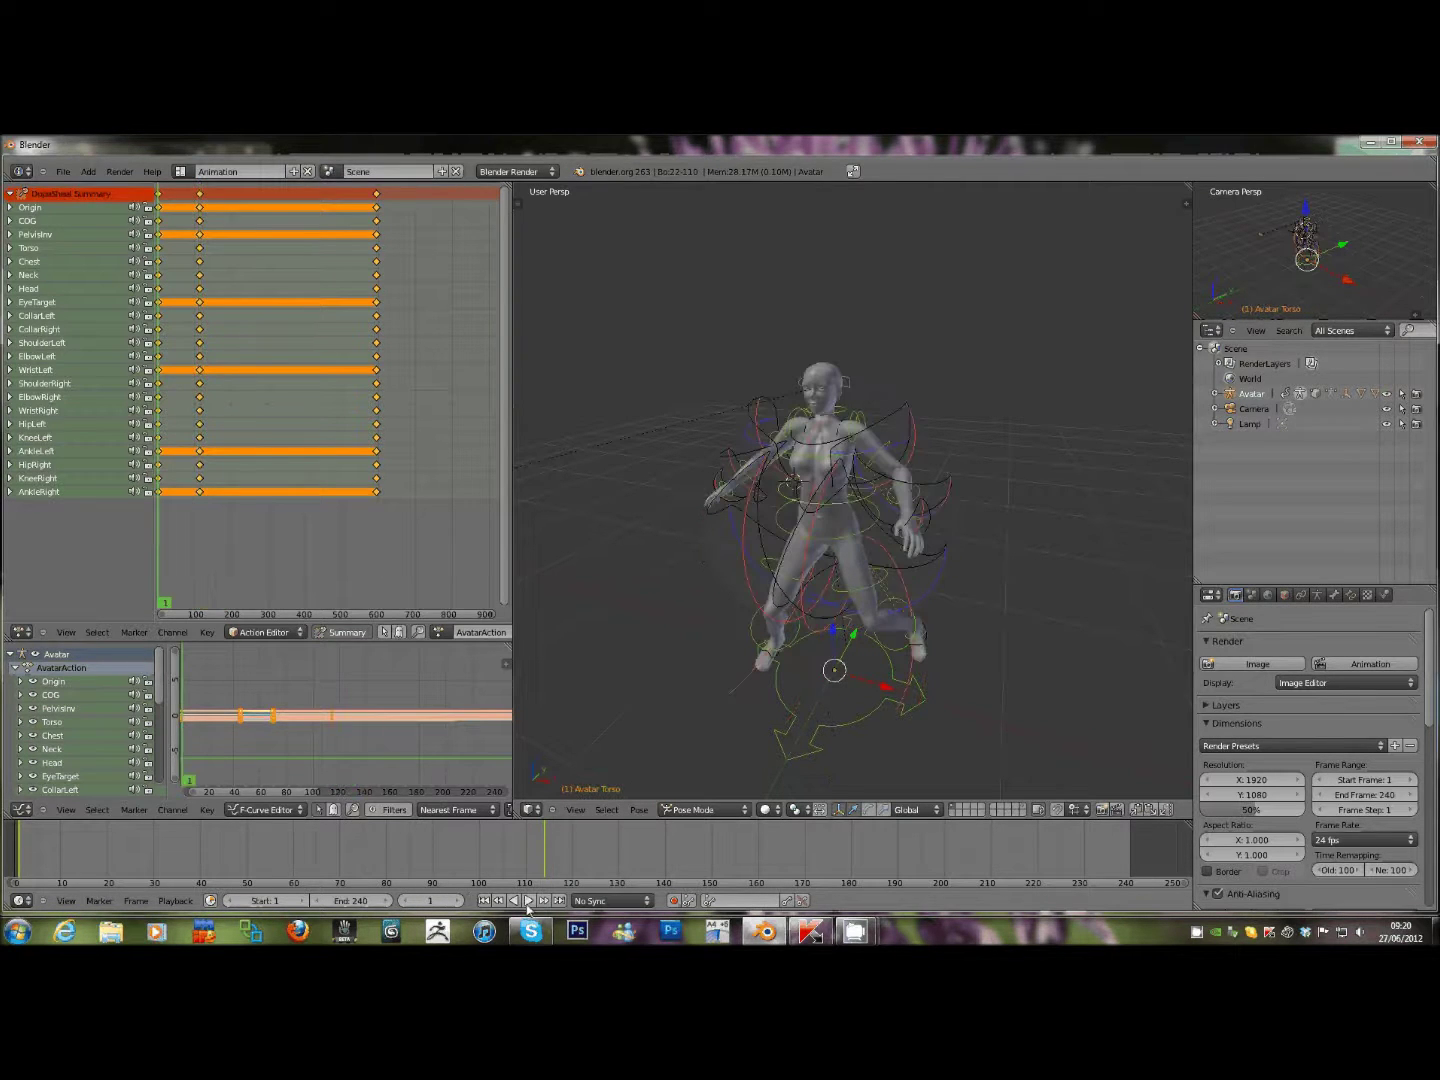
left_click(528, 900)
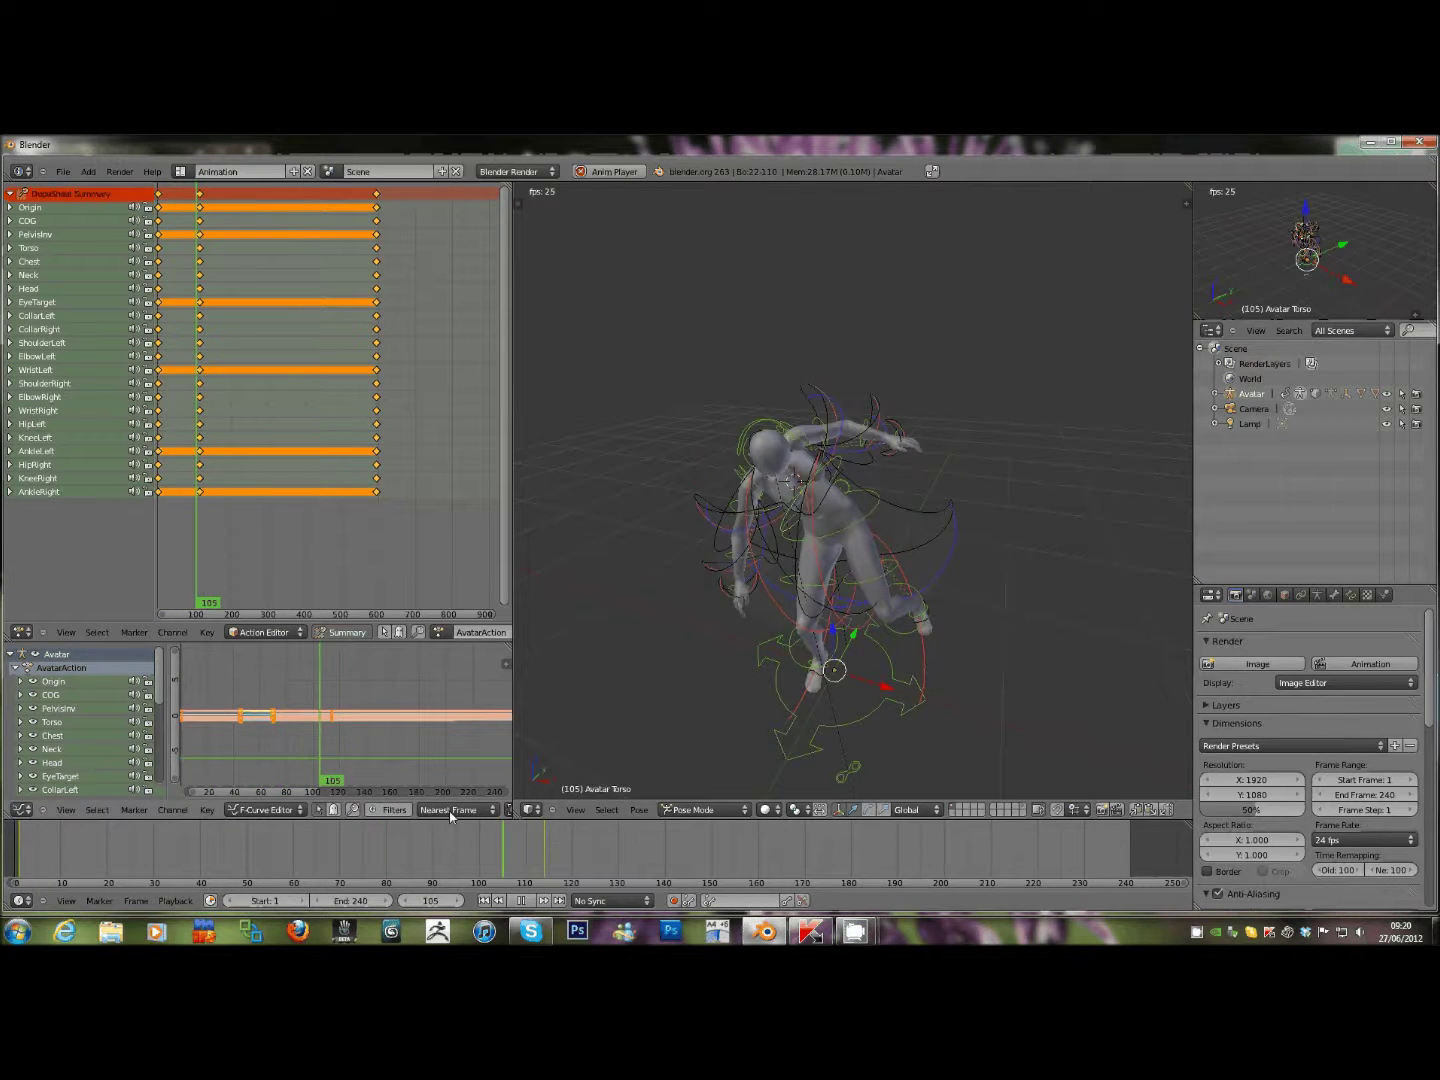
left_click(509, 900)
left_click(484, 900)
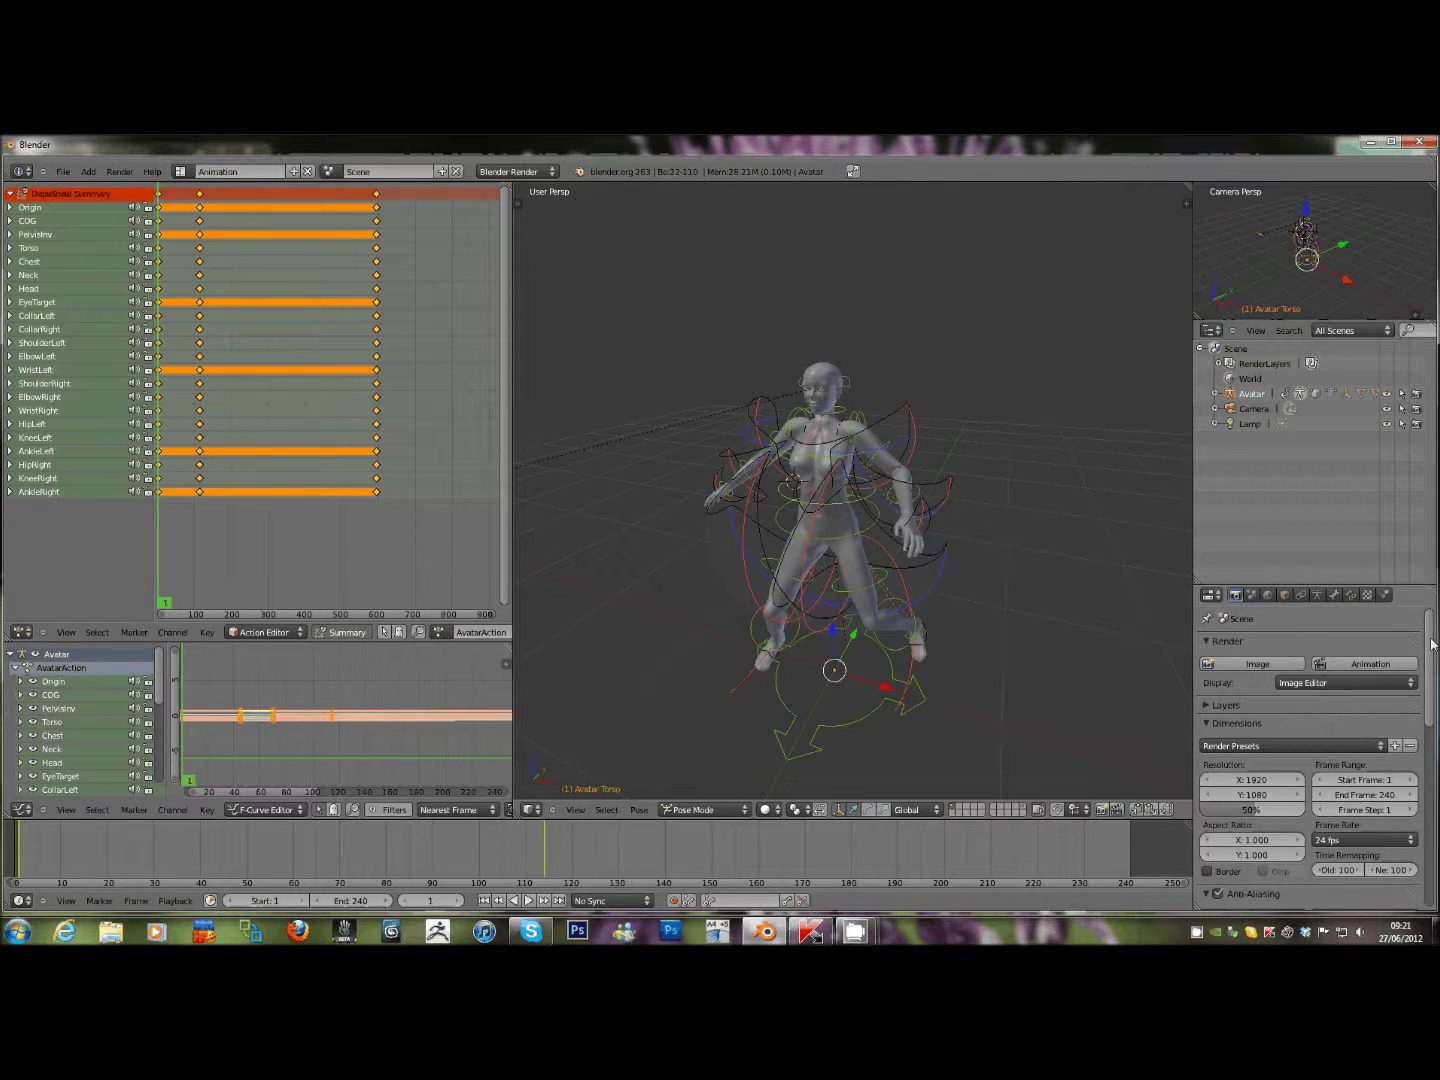
Export the animation in BVH mode to the Documents folder as AvatarAction.bvh.
left_click_drag(1431, 644, 1420, 848)
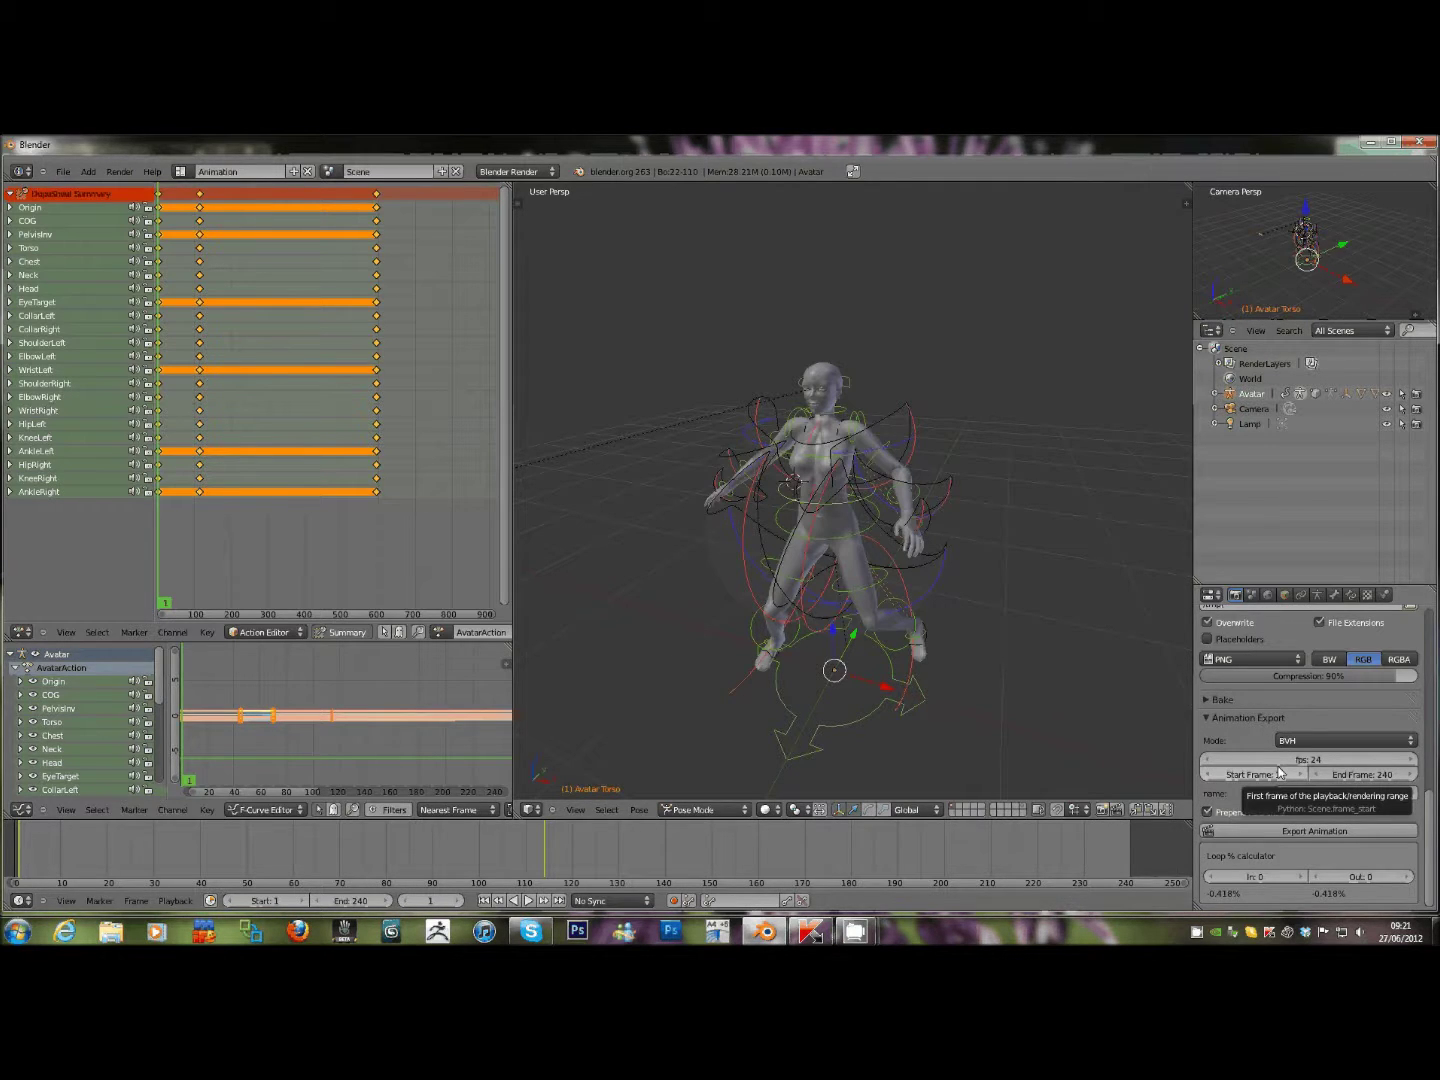
left_click(1299, 833)
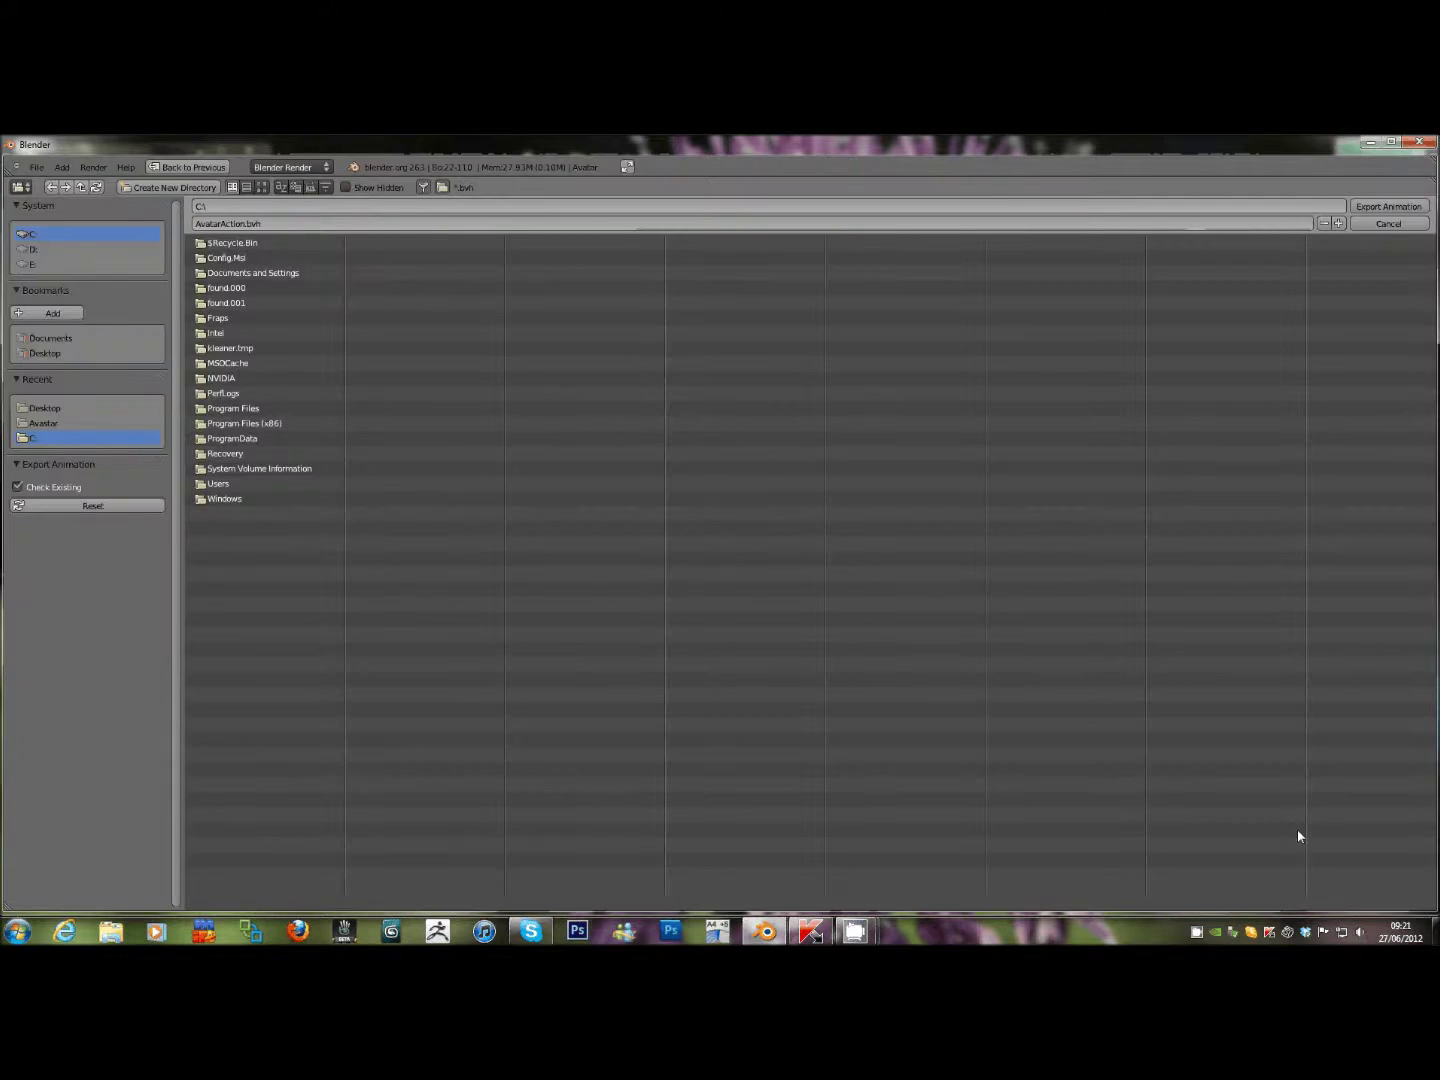
left_click(46, 340)
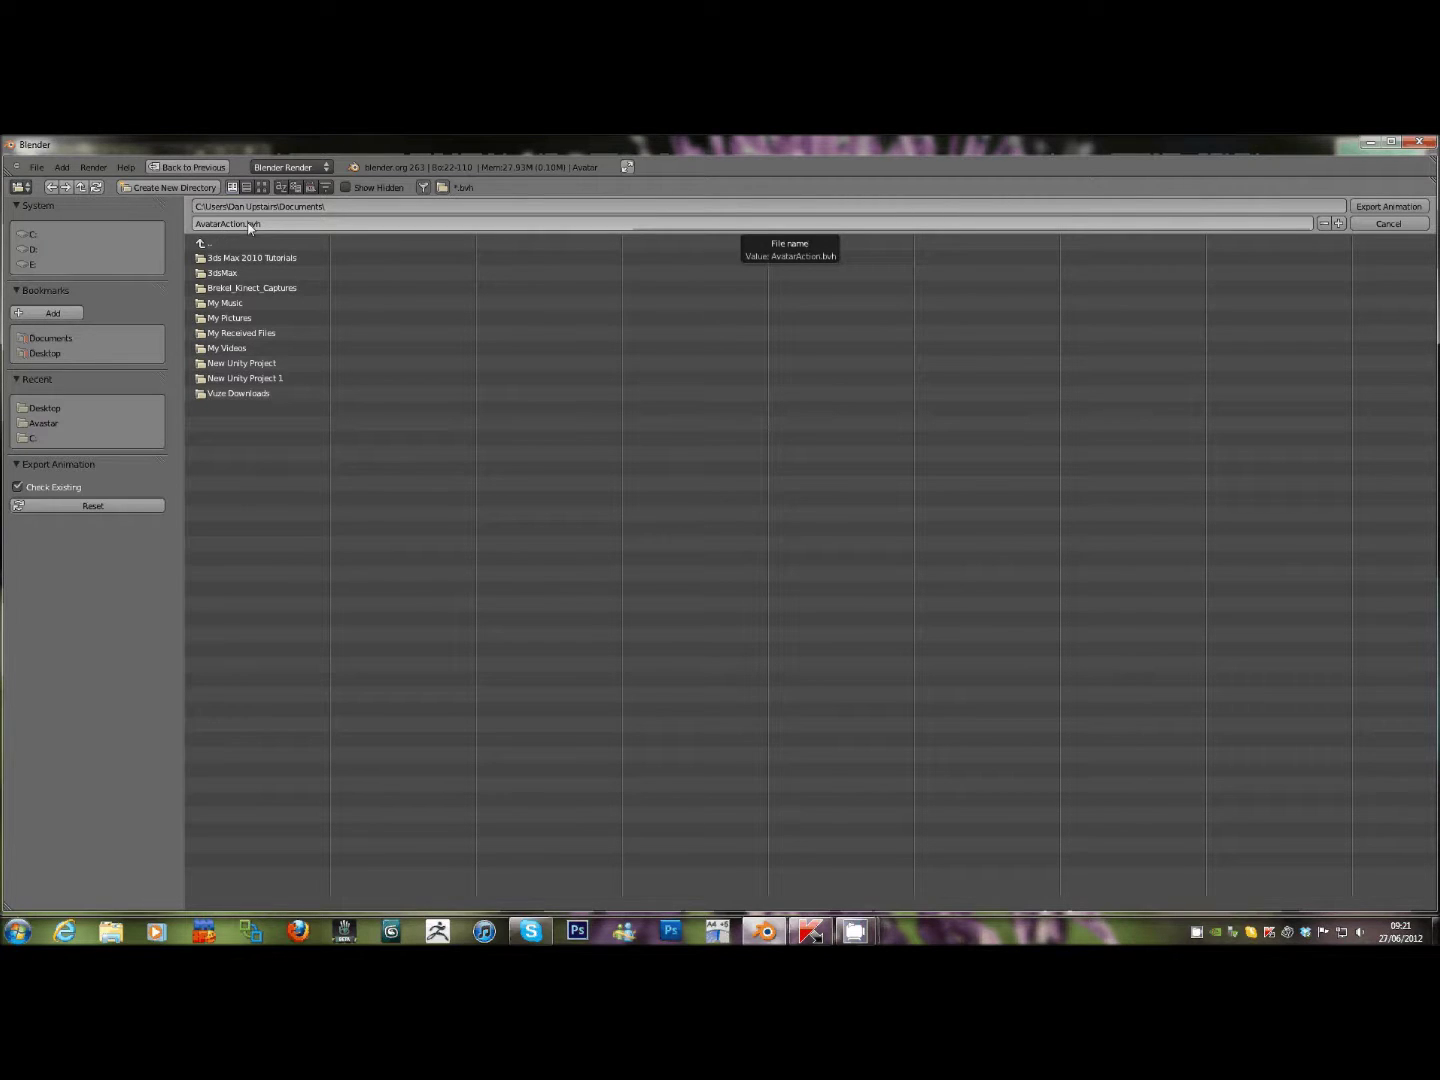
left_click(1373, 208)
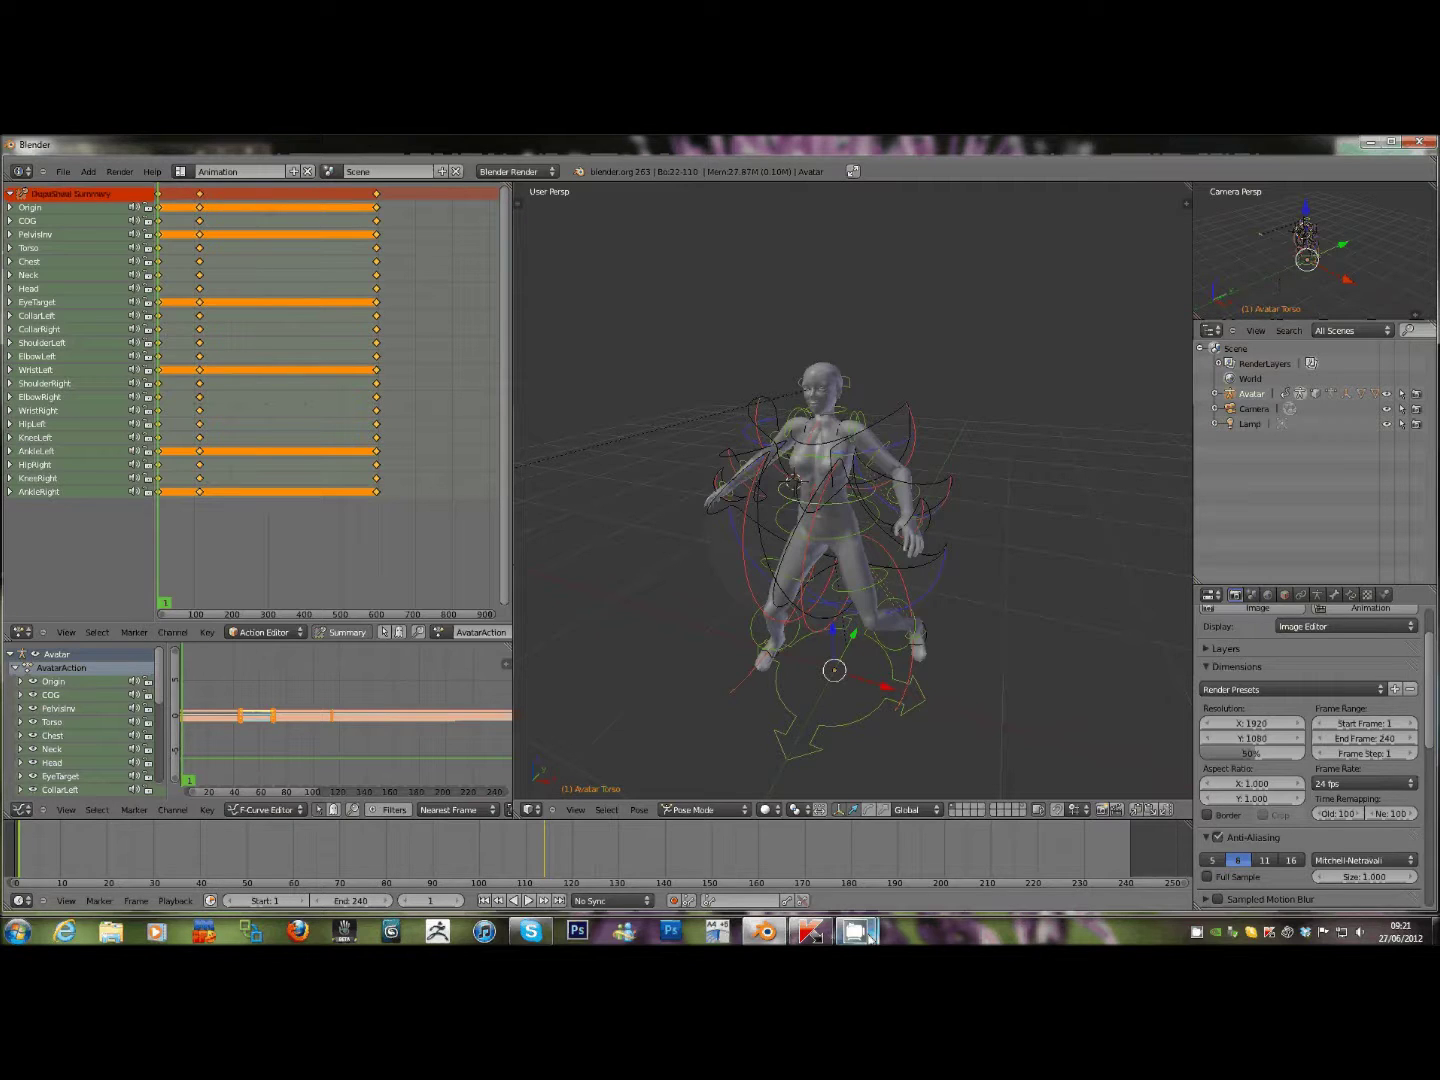
mouse_move(869, 936)
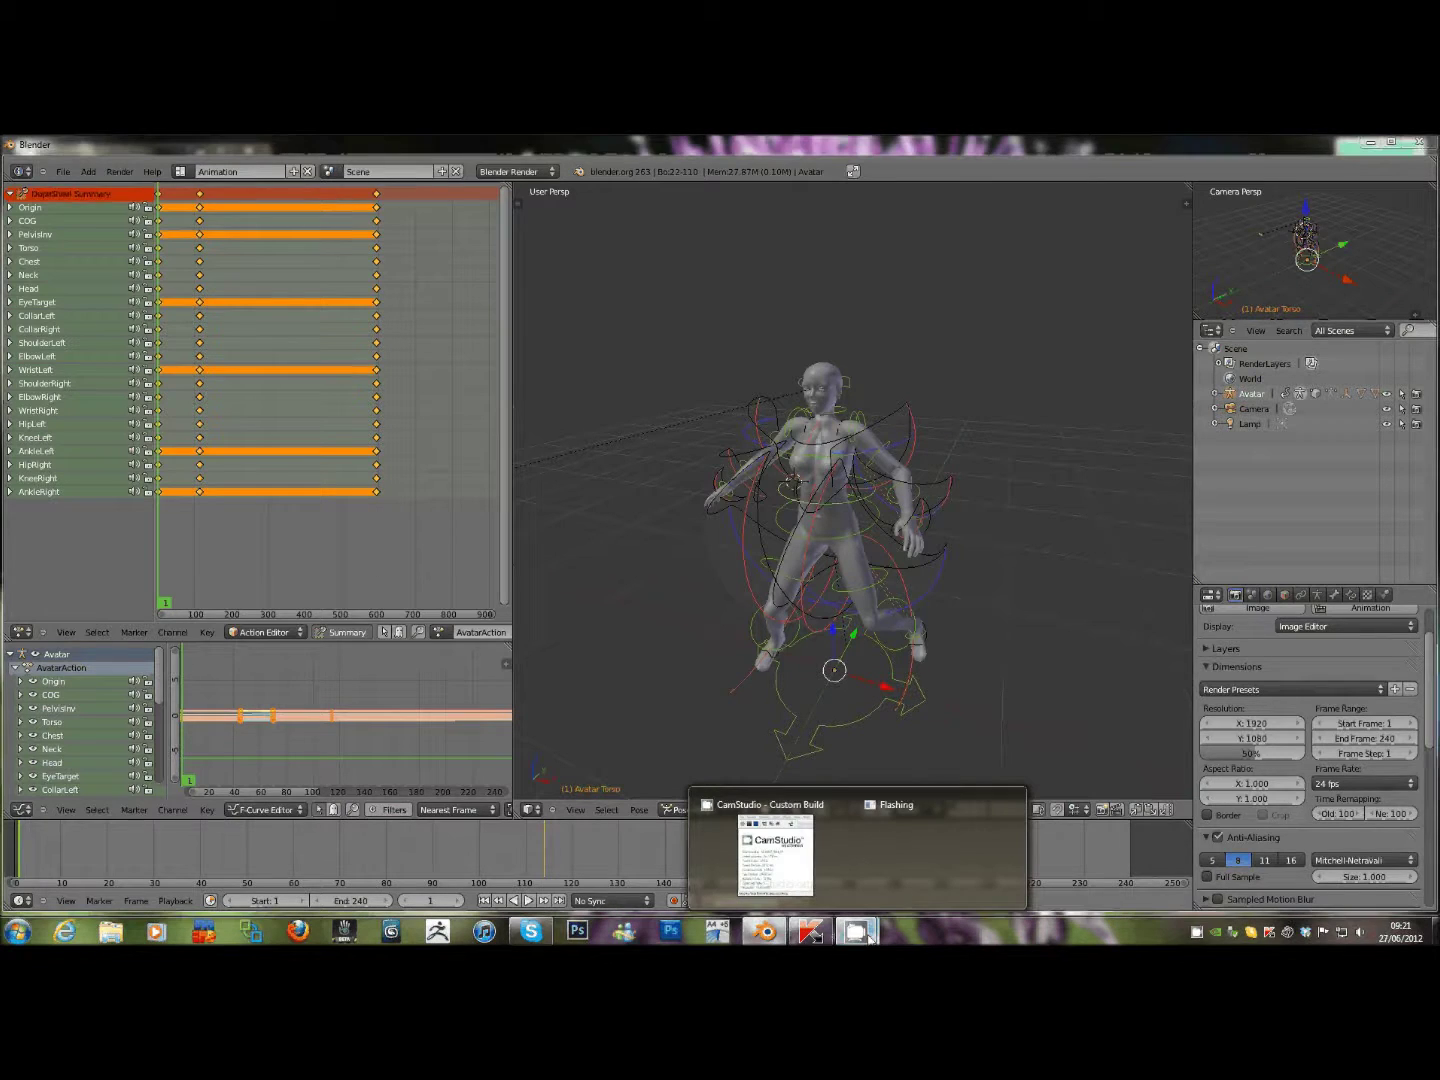
left_click(776, 855)
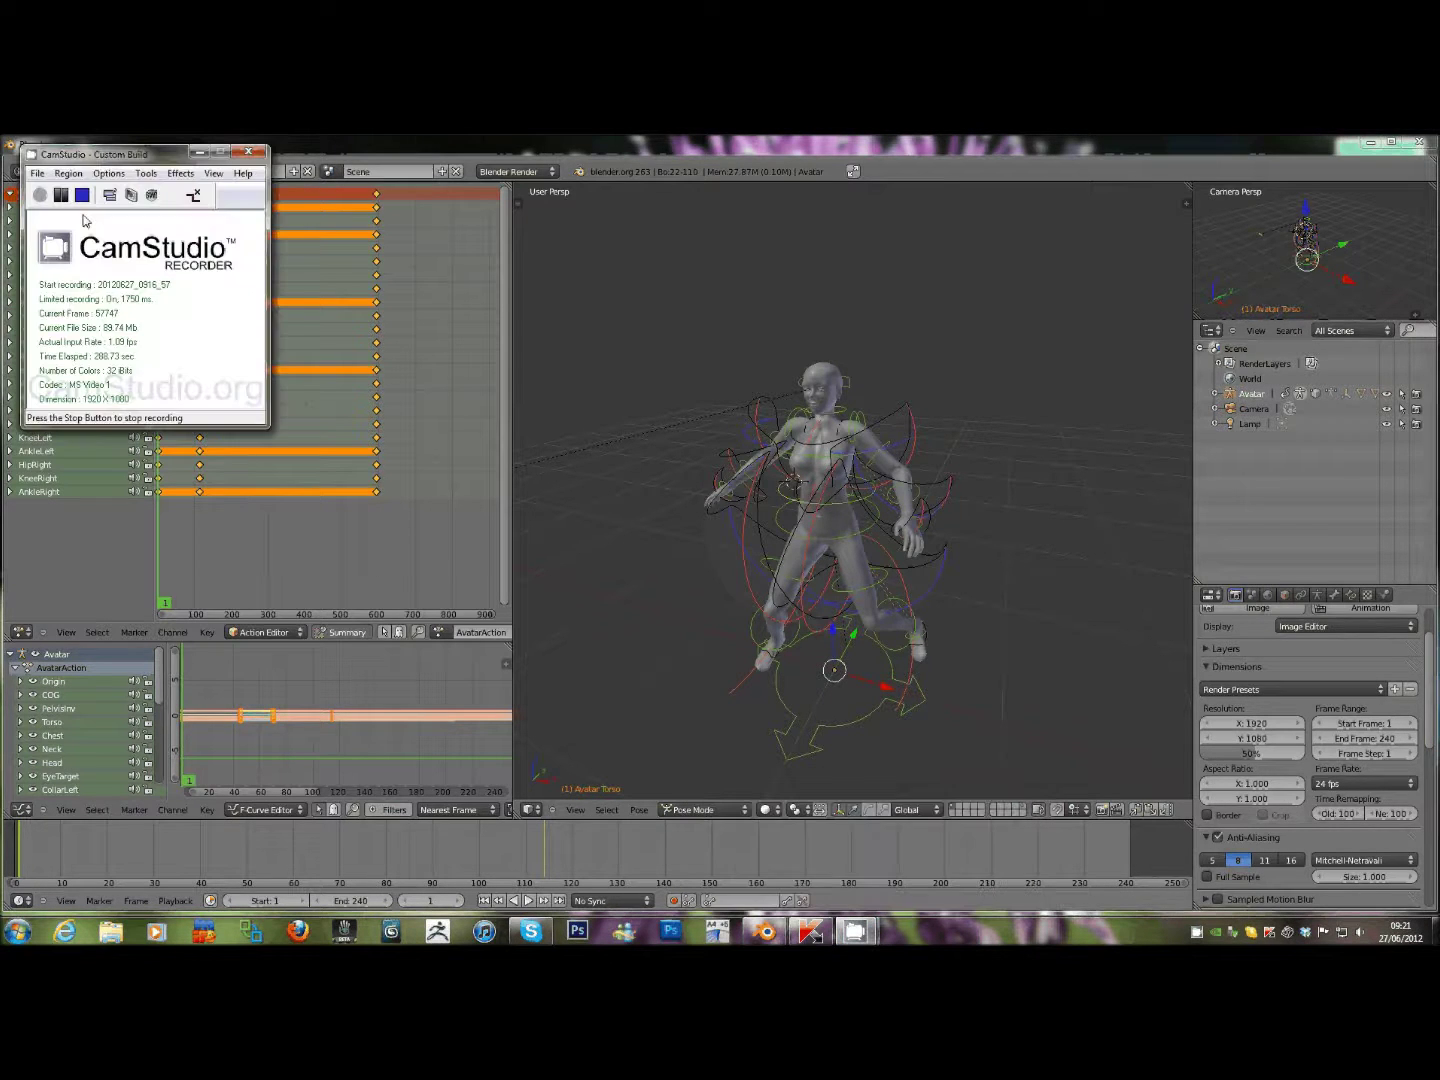